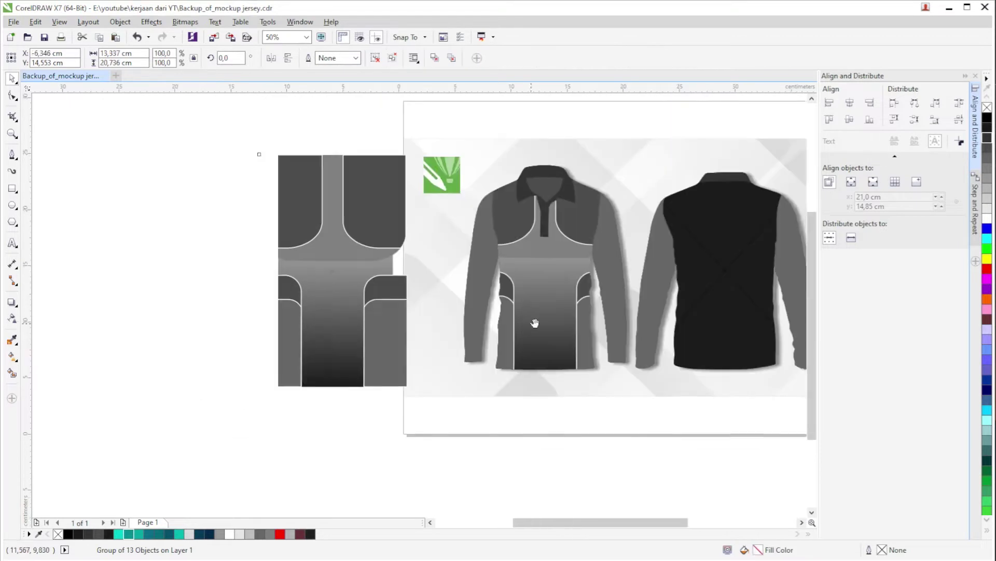
Move the grouped gray front design away from the page into the empty area beside the shirt pattern outline.
scroll(360, 241, down, 2)
scroll(182, 231, up, 2)
click(182, 231)
scroll(97, 227, down, 1)
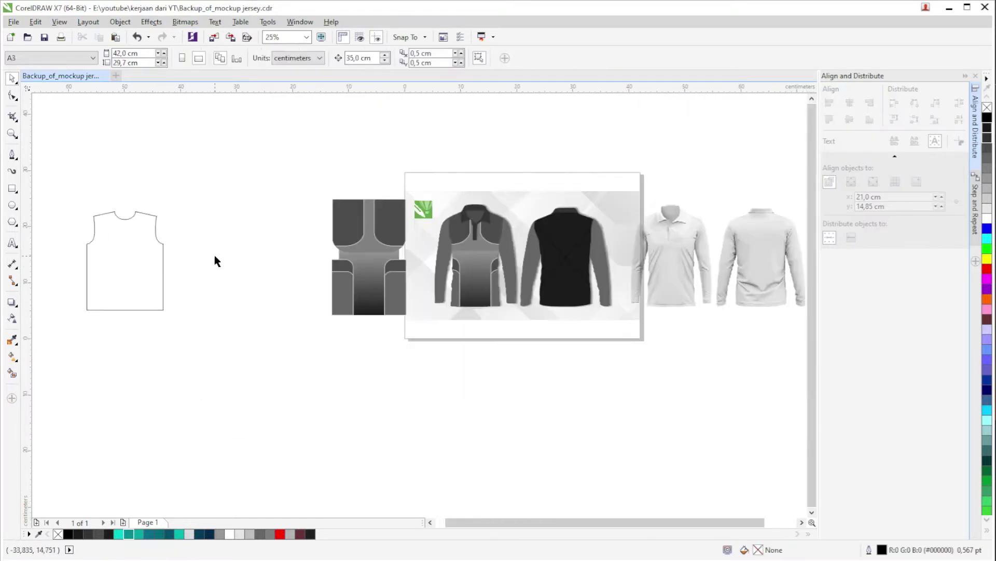
drag(215, 255, 300, 224)
scroll(450, 200, up, 1)
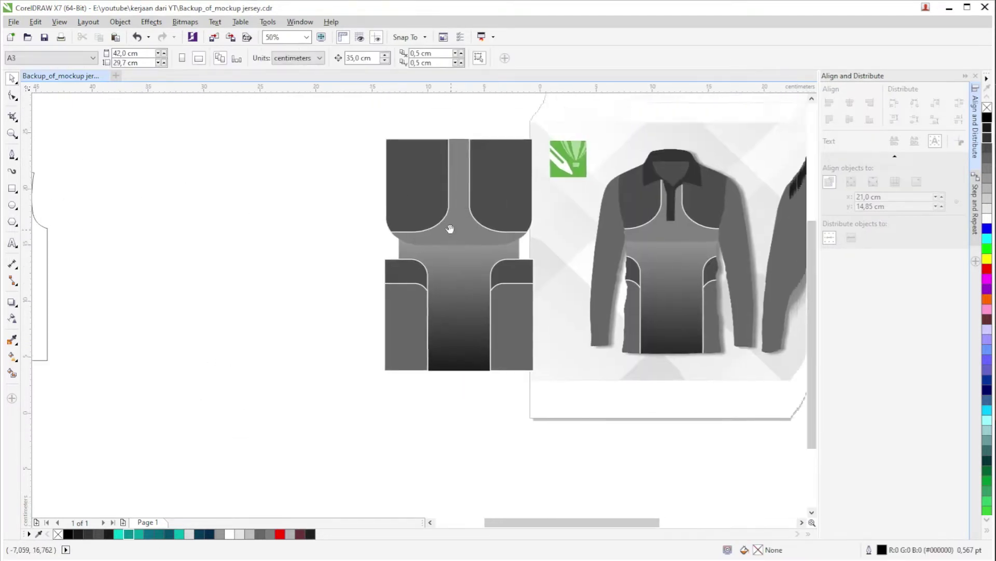
click(419, 196)
drag(419, 196, 498, 187)
drag(548, 163, 385, 164)
drag(421, 305, 488, 331)
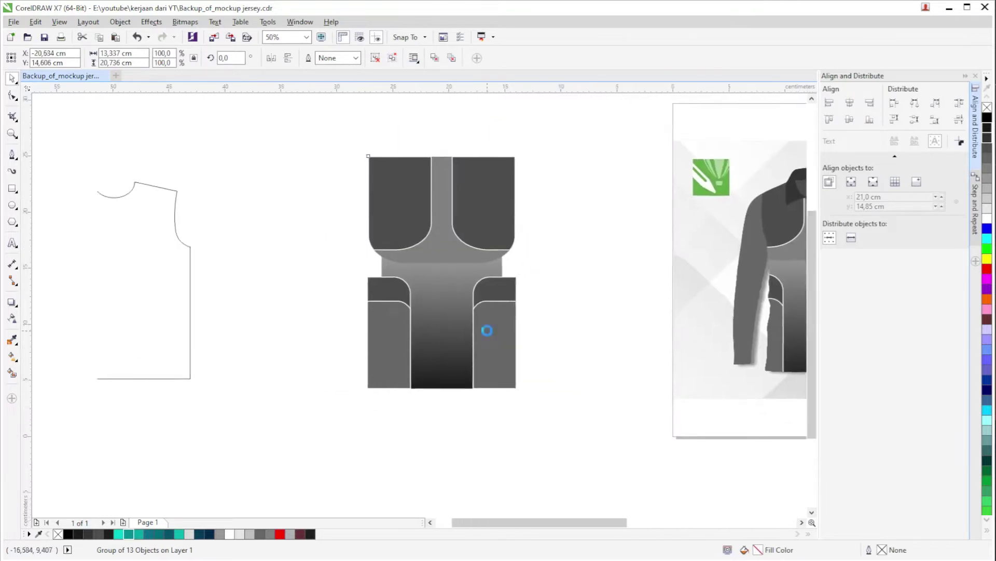
Place the black back jersey silhouette in the empty area on the far side of the shirt pattern outline.
drag(476, 275, 569, 289)
click(223, 258)
scroll(223, 258, down, 1)
drag(223, 258, 128, 225)
drag(632, 259, 81, 248)
scroll(106, 266, up, 2)
Draw a closed curve across the lower back silhouette with the Pen tool and smart-fill the enclosed body area dark red.
click(12, 155)
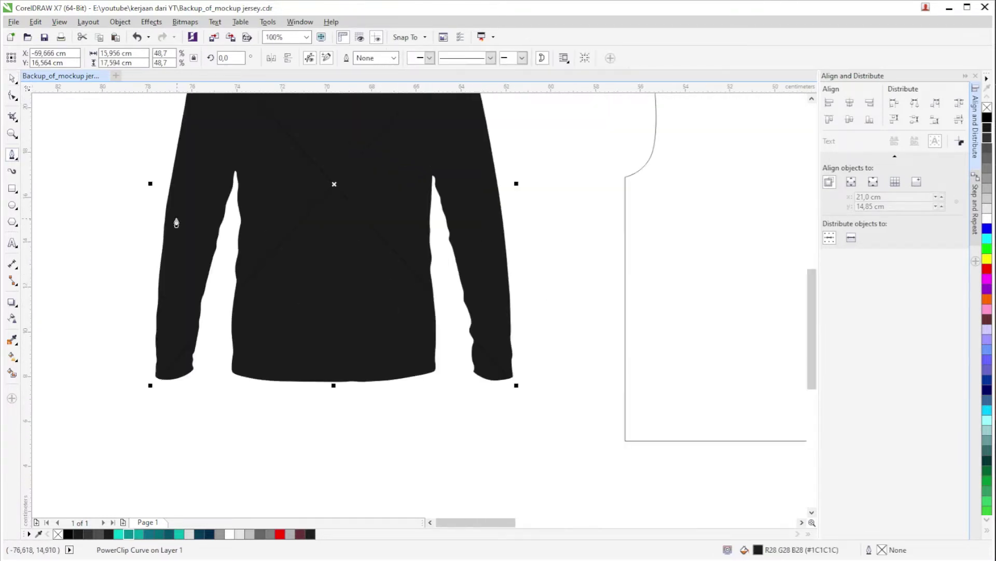
click(126, 183)
drag(476, 441, 440, 441)
click(127, 183)
shift+click(334, 209)
click(12, 372)
click(303, 349)
click(11, 77)
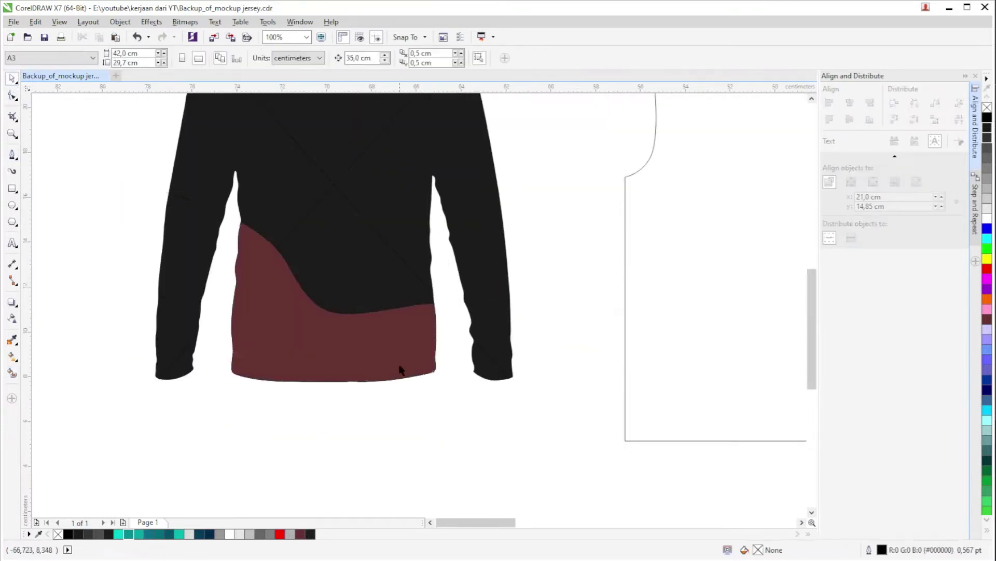
Intersect the lower-back shape with the silhouette, and try enlarging the resulting pieces over the shirt pattern outline.
click(401, 371)
scroll(416, 311, down, 1)
scroll(415, 311, up, 1)
click(364, 59)
scroll(181, 319, down, 1)
drag(180, 319, 573, 319)
drag(649, 332, 472, 361)
drag(567, 279, 606, 262)
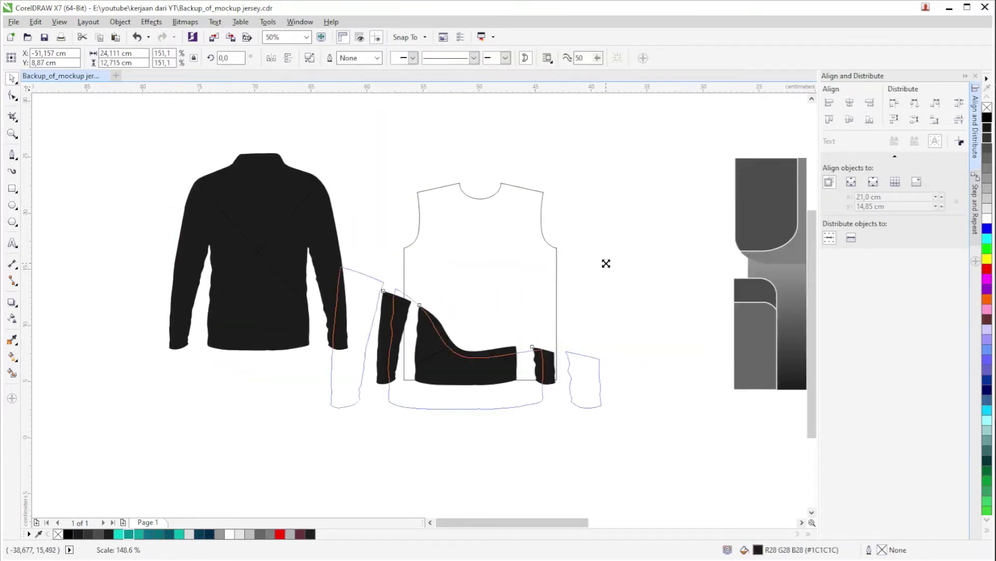
Undo the trial scaling, move, intersection and fill, back to the plain curve over the silhouette.
scroll(389, 327, up, 1)
scroll(441, 433, down, 1)
key(ctrl+z)
key(ctrl+z)
scroll(378, 379, down, 1)
scroll(355, 397, up, 1)
key(ctrl+z)
key(ctrl+z)
Fill the closed lower-back curve with medium gray and PowerClip it inside the back silhouette.
click(354, 397)
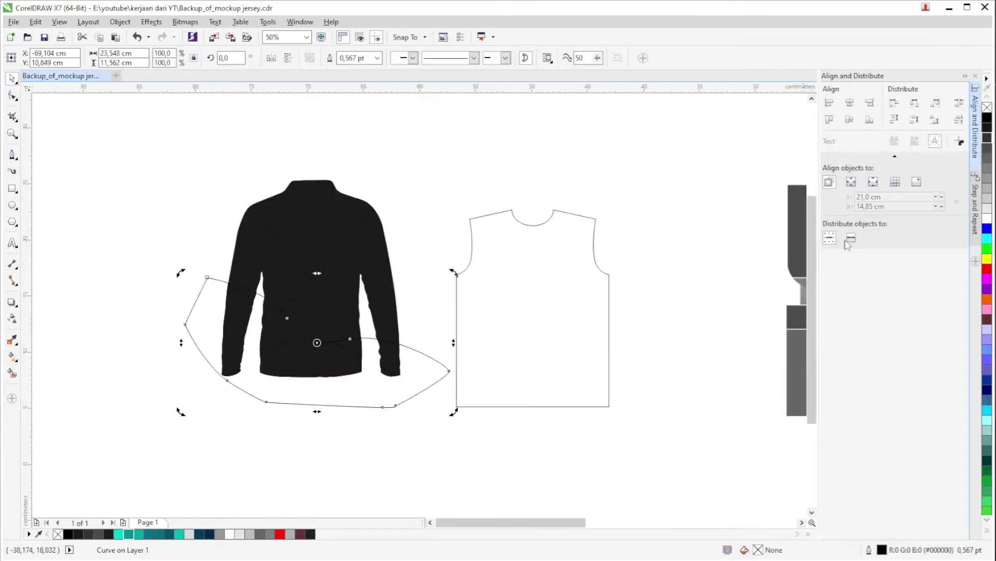
click(987, 169)
right_click(342, 389)
click(389, 86)
click(326, 254)
Edit the silhouette's PowerClip contents, shift the gray shape lower inside it and finish editing.
ctrl+click(329, 308)
drag(329, 307, 324, 349)
scroll(320, 340, up, 1)
scroll(276, 299, down, 1)
ctrl+click(216, 337)
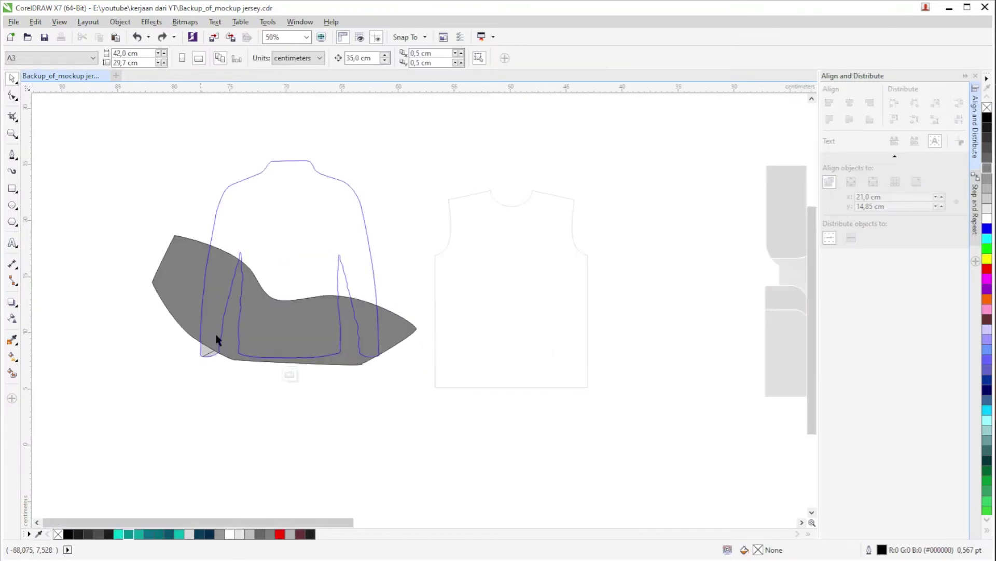
click(216, 336)
click(291, 374)
ctrl+click(280, 316)
drag(280, 316, 278, 349)
click(292, 373)
click(309, 332)
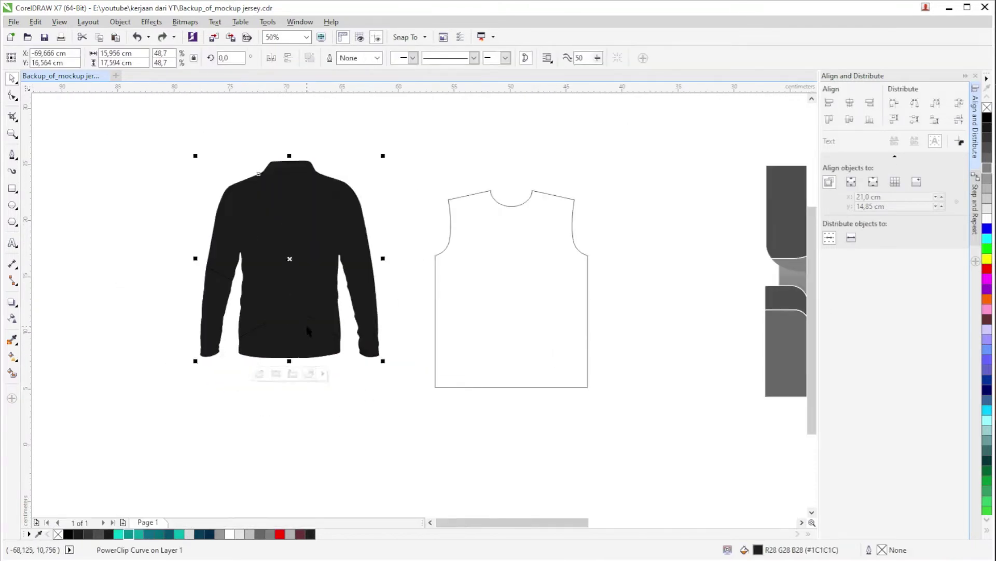
Undo the PowerClip edits, take the gray shape out of the back silhouette and delete it.
key(ctrl+z)
key(ctrl+z)
scroll(332, 333, down, 1)
scroll(352, 355, up, 1)
scroll(319, 361, down, 1)
scroll(340, 310, up, 1)
click(268, 367)
click(250, 398)
drag(289, 388, 566, 396)
click(586, 358)
key(Delete)
Ungroup the front design and make its central gray band span the full width of the side panels.
drag(550, 286, 375, 286)
drag(729, 457, 351, 149)
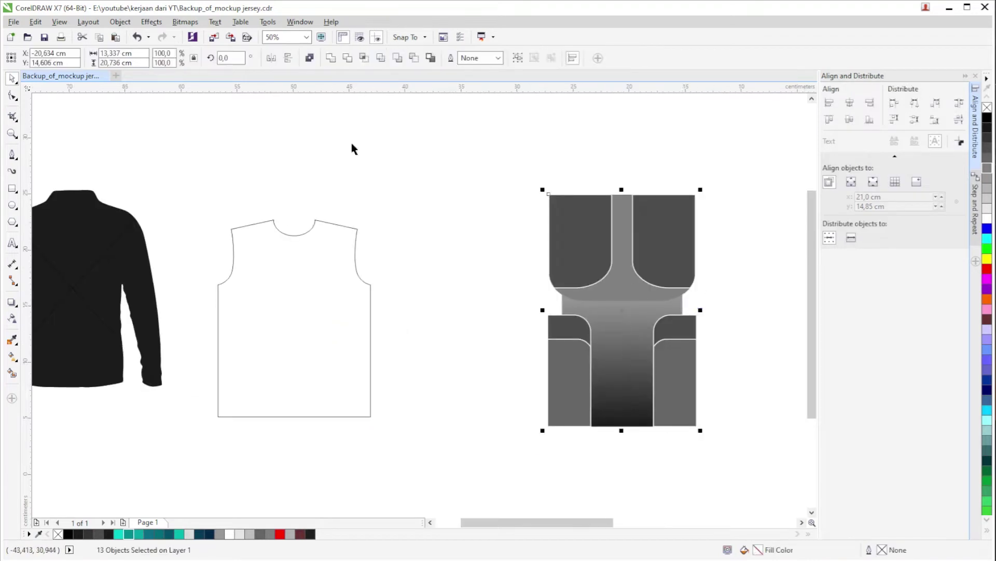
click(625, 371)
key(Delete)
key(ctrl+z)
scroll(630, 414, down, 1)
scroll(614, 253, up, 1)
drag(560, 289, 574, 272)
click(597, 294)
scroll(597, 294, down, 1)
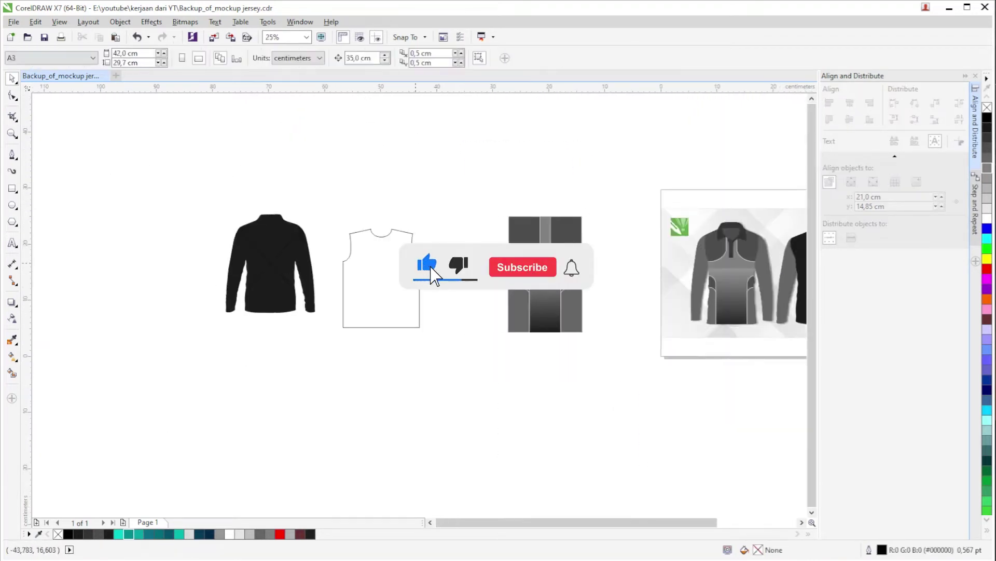
Group the front design's objects and set the group's width to 13,6 cm to match the shirt pattern.
scroll(419, 267, up, 1)
click(421, 337)
drag(135, 53, 52, 60)
drag(778, 442, 564, 140)
key(ctrl+g)
drag(135, 53, 45, 63)
text(13,6 cm)
key(Return)
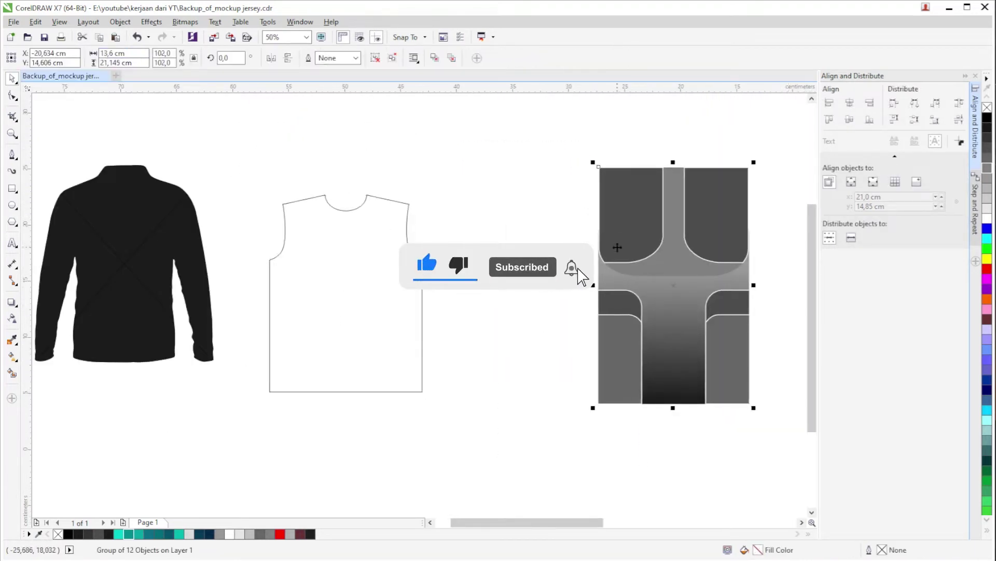
Centre the shirt pattern and the design group on each other, and enlarge the group to about 13,94 cm wide.
click(422, 337)
shift+click(616, 247)
key(c)
key(e)
scroll(638, 186, up, 1)
drag(666, 145, 670, 140)
drag(393, 276, 426, 240)
scroll(427, 244, down, 1)
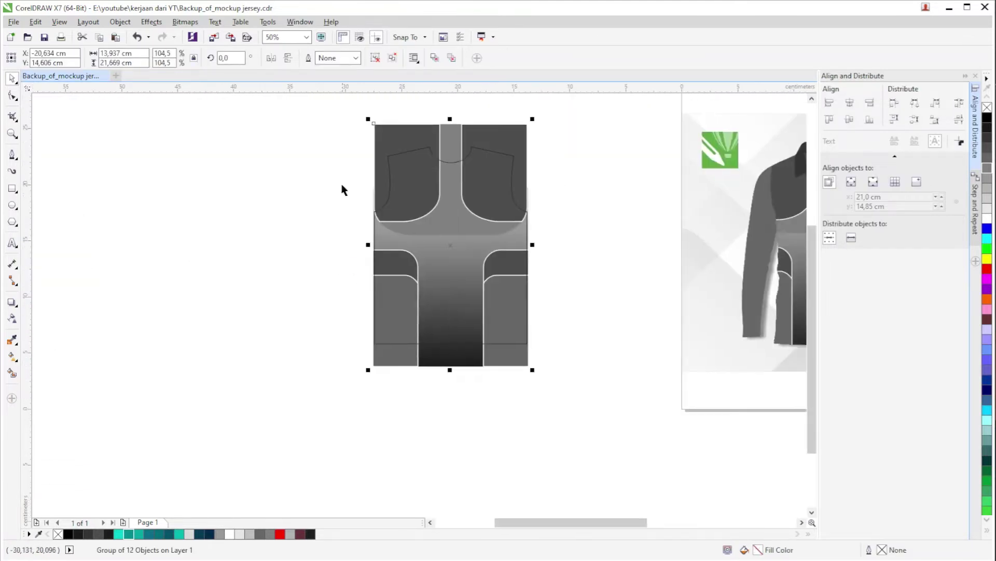
PowerClip the design group inside the shirt body pattern outline.
click(489, 169)
scroll(591, 178, up, 1)
scroll(404, 304, down, 1)
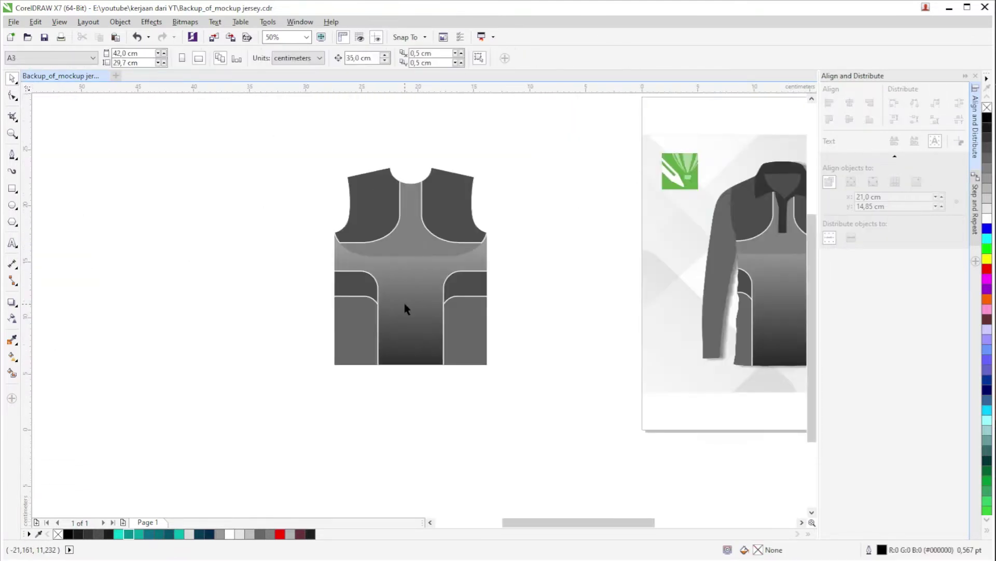
scroll(278, 255, up, 1)
scroll(454, 216, down, 1)
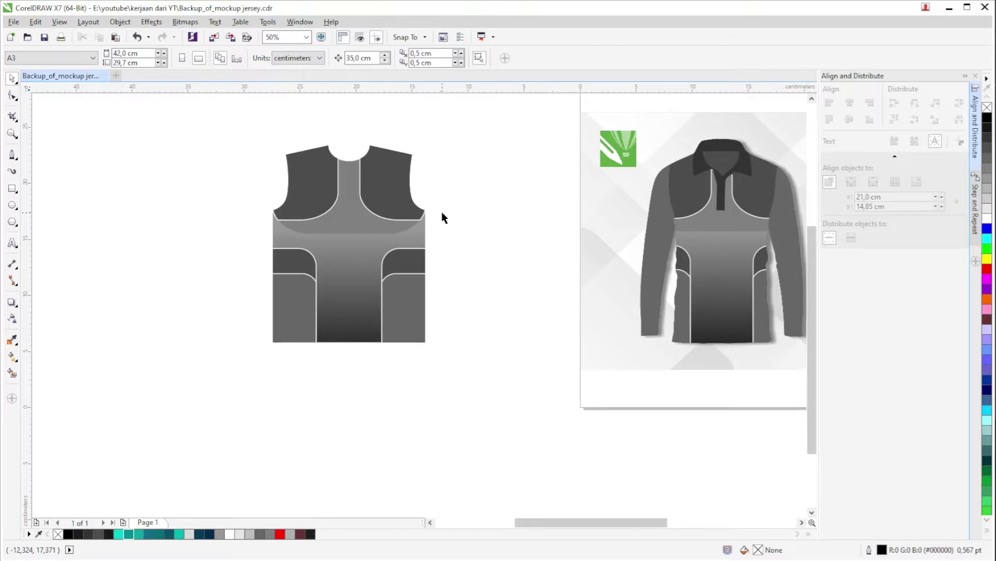
Delete the spare back silhouette and the design-filled shirt pattern lying beside the page.
scroll(442, 212, down, 1)
click(167, 255)
key(Delete)
click(475, 220)
click(721, 269)
scroll(719, 270, up, 1)
scroll(551, 193, down, 1)
click(373, 230)
key(Delete)
scroll(669, 255, up, 1)
Try centring the white shirt mockup group on the page, and undo it.
click(437, 265)
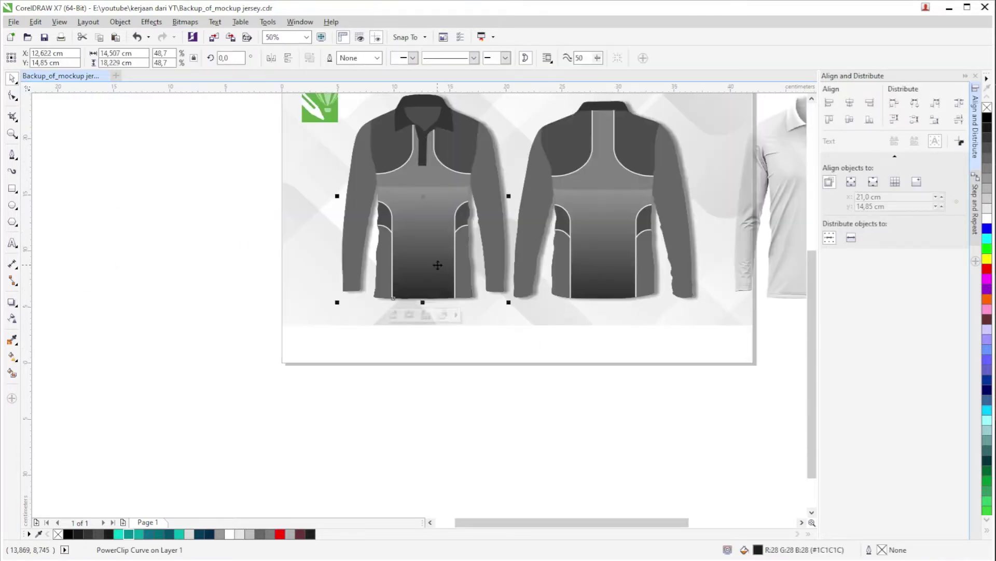
click(485, 296)
click(572, 218)
key(p)
key(ctrl+z)
scroll(576, 204, down, 1)
scroll(487, 188, up, 1)
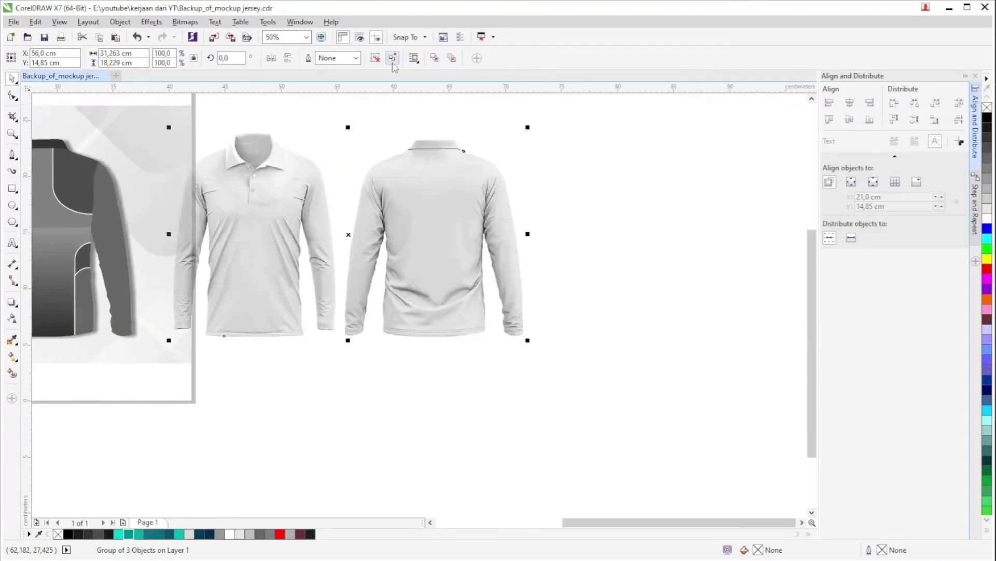
Duplicate the white shirt mockup group and move the copy 35 cm upward.
scroll(495, 202, down, 1)
key(KP_Add)
key(Up)
scroll(520, 257, down, 1)
click(509, 215)
scroll(497, 148, up, 1)
click(499, 150)
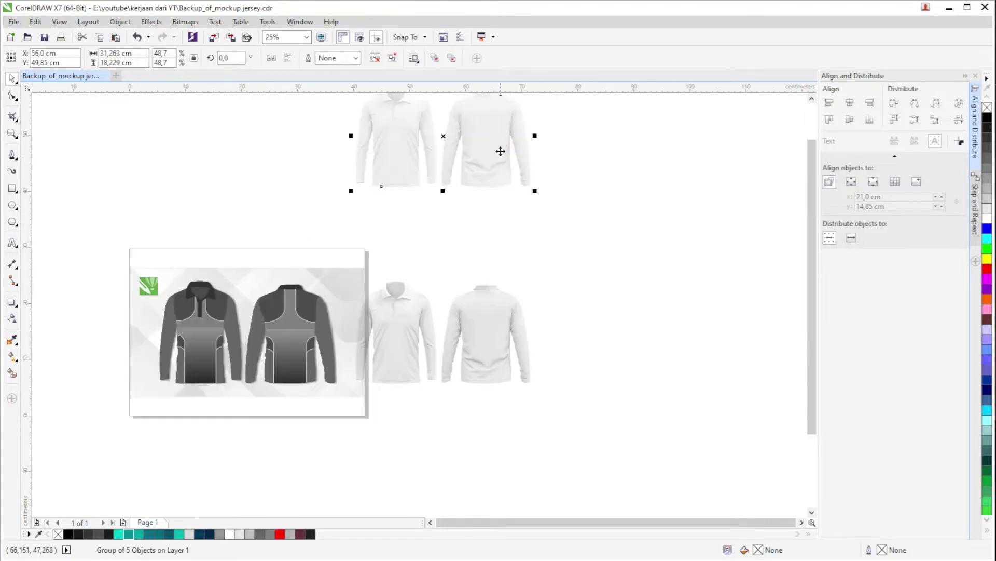
Use Multiply transparency at 45 on the shirt mockup's shading group.
scroll(498, 155, down, 1)
click(486, 342)
click(12, 318)
key(Up)
key(Up)
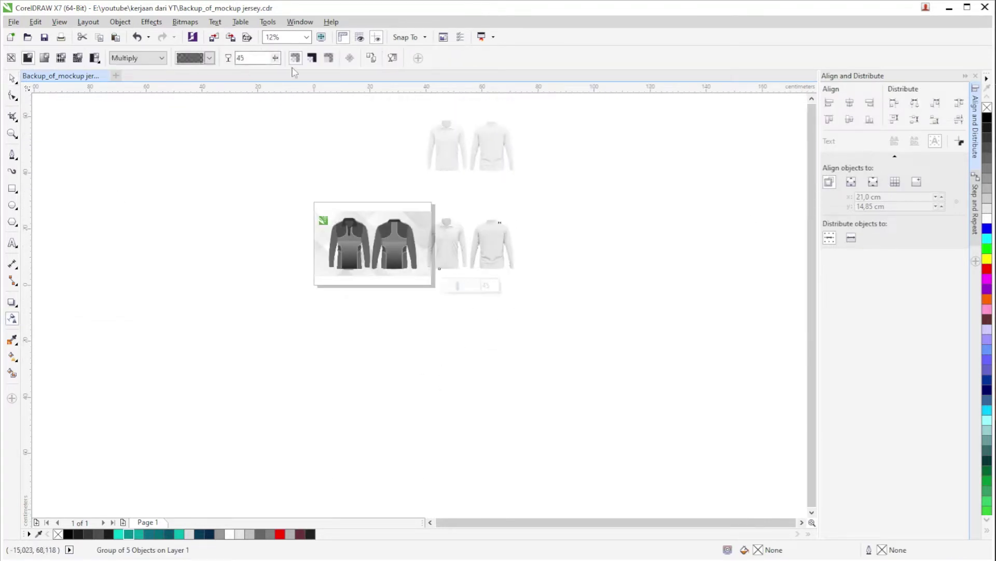
Centre the transparent mockup shading on the page over the coloured jerseys.
key(space)
key(p)
scroll(438, 347, up, 3)
scroll(378, 455, up, 3)
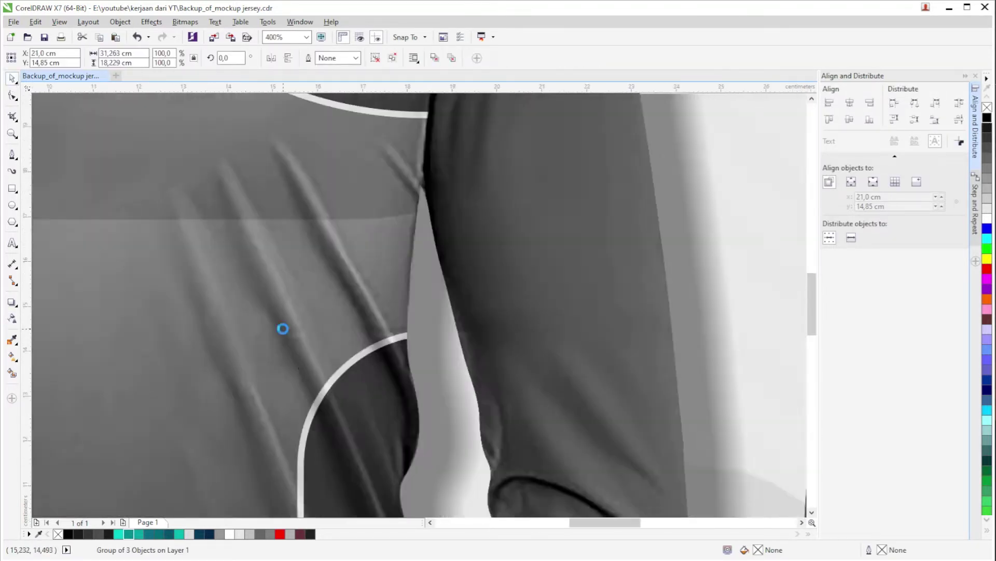
Move the old shadow shape off the jerseys and delete it.
scroll(291, 328, down, 3)
click(130, 124)
click(502, 291)
drag(503, 291, 662, 270)
key(Delete)
Apply a preset drop shadow to both jerseys with opacity 75 and feathering 2, offset about 0,7 cm sideways.
drag(658, 180, 115, 464)
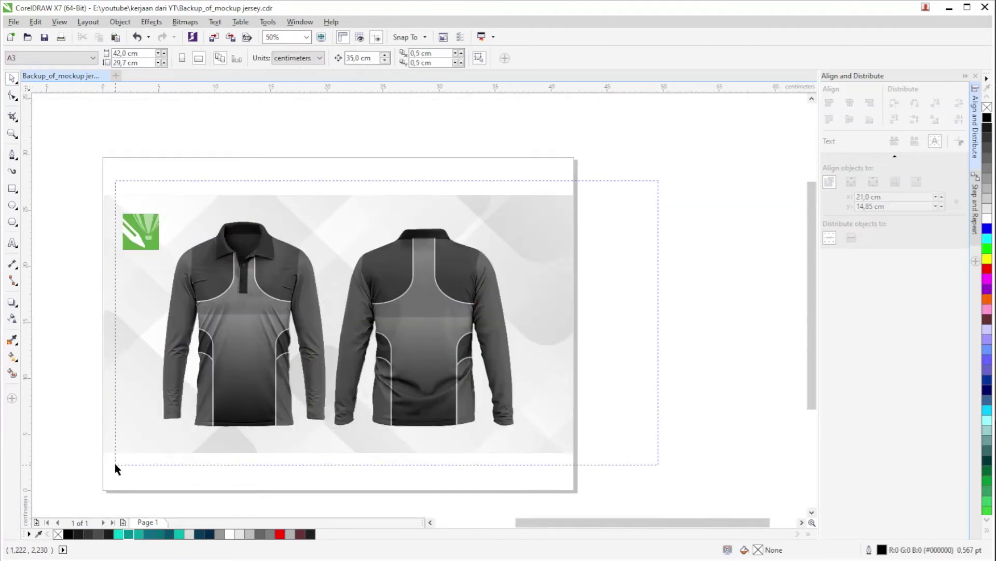
click(12, 302)
click(31, 58)
click(23, 141)
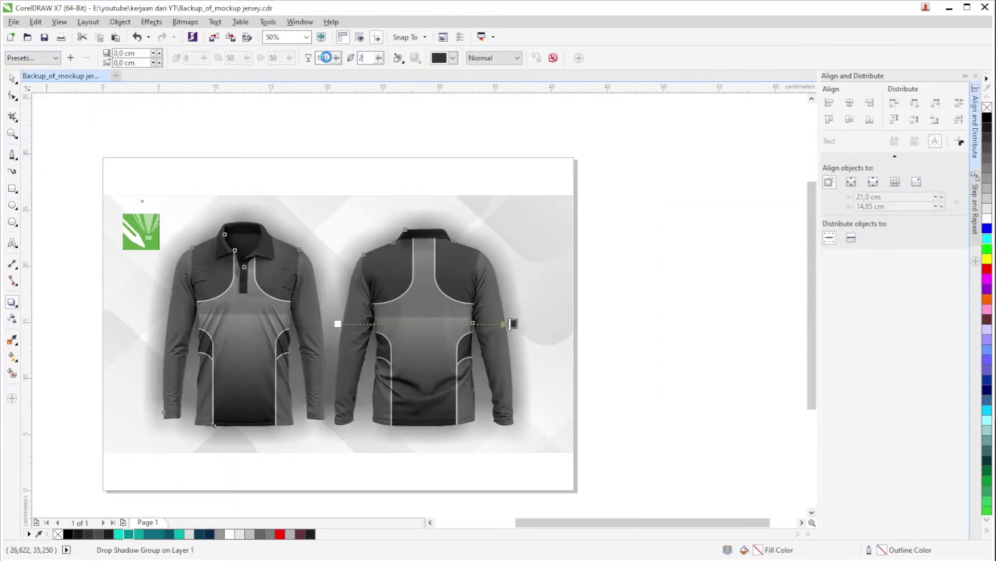
drag(512, 324, 519, 342)
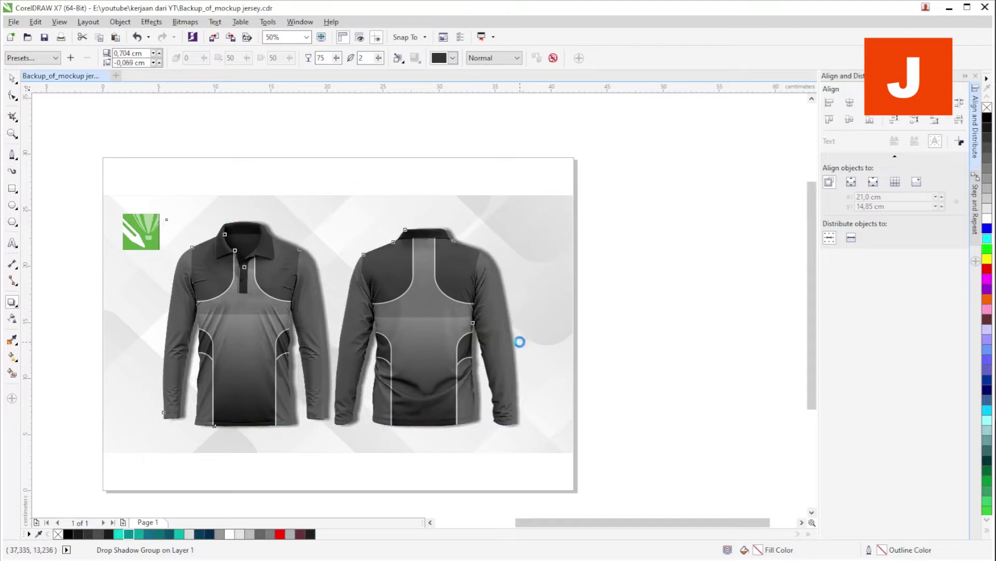
Choose another colour for the jerseys' drop shadow and deselect the artwork.
click(453, 58)
click(462, 72)
click(12, 78)
click(628, 228)
scroll(465, 266, up, 1)
scroll(451, 294, down, 1)
Try moving the finished jersey artwork aside on the page, and undo each move.
click(445, 294)
right_click(443, 295)
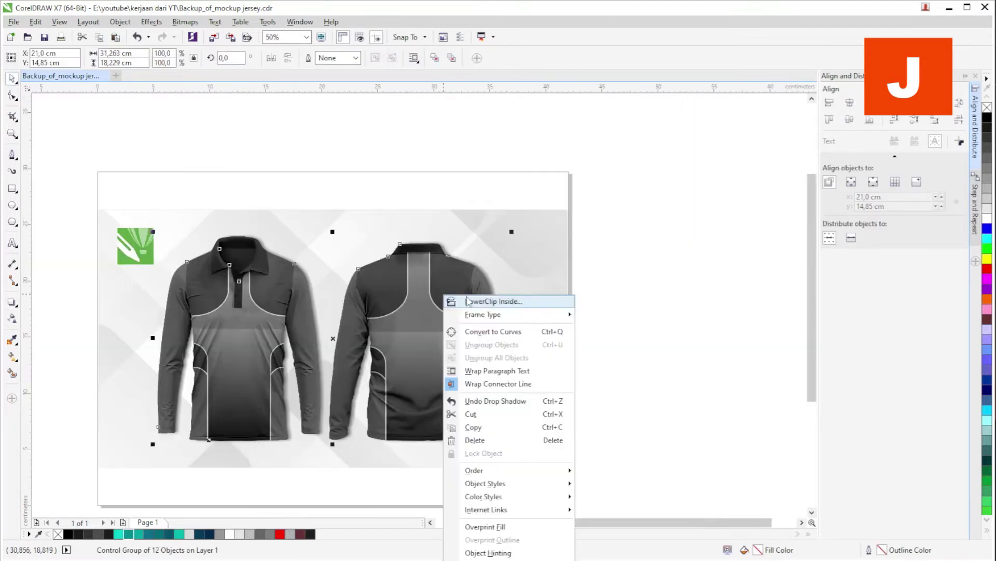
drag(448, 292, 380, 294)
key(ctrl+z)
click(381, 295)
drag(466, 337, 404, 365)
key(ctrl+z)
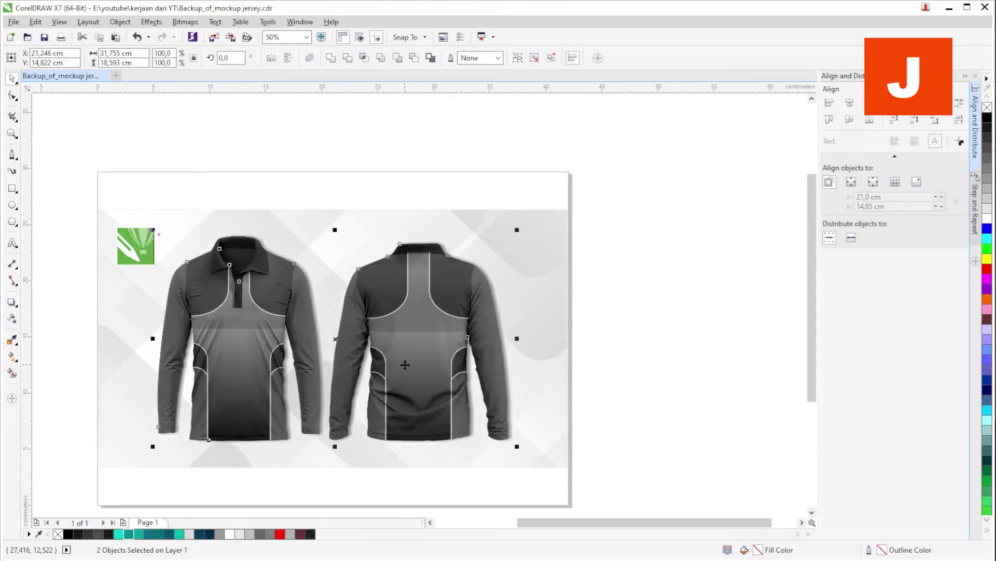
Group the two selected jersey shapes and deselect them.
key(ctrl+g)
click(678, 298)
right_click(454, 293)
click(487, 303)
click(81, 343)
scroll(81, 342, down, 1)
scroll(103, 341, up, 1)
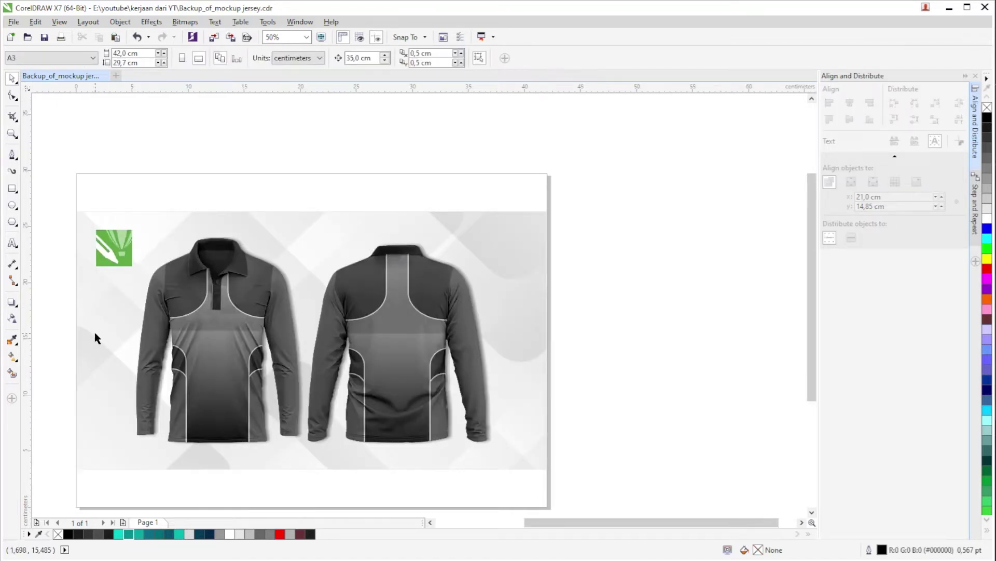
Undo the last two changes made to the jersey mockup.
click(363, 310)
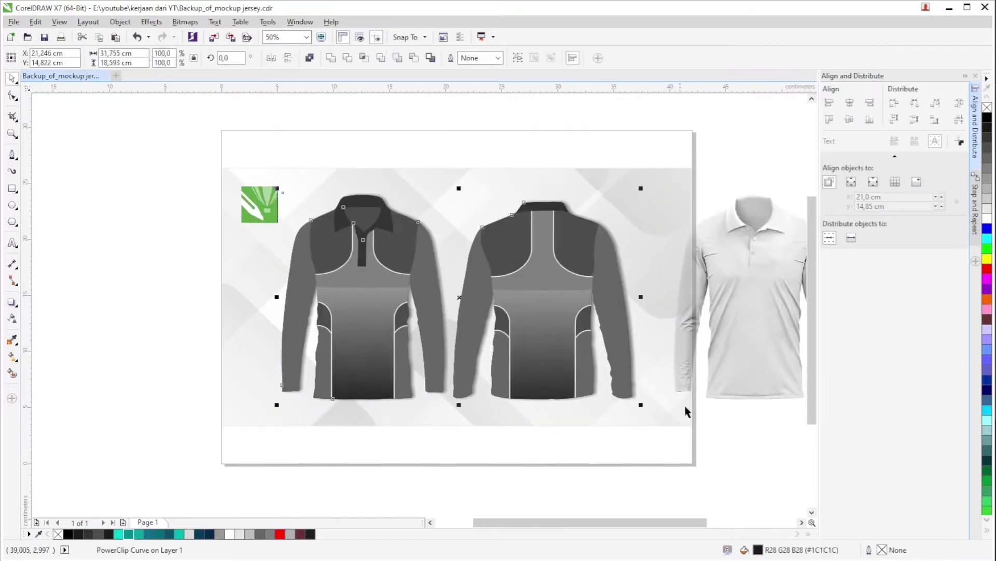
key(ctrl+z)
key(ctrl+z)
scroll(353, 236, up, 1)
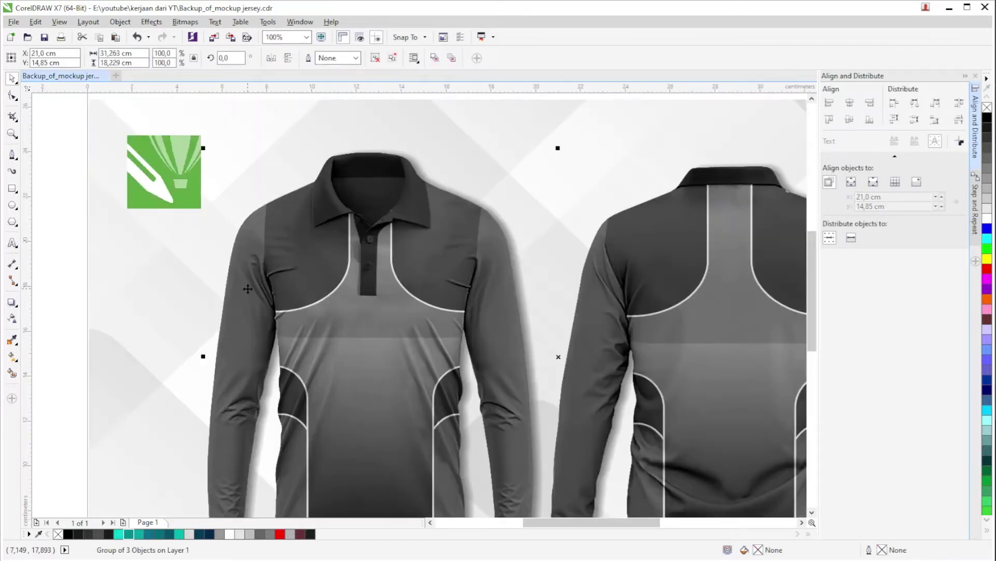
scroll(248, 289, down, 1)
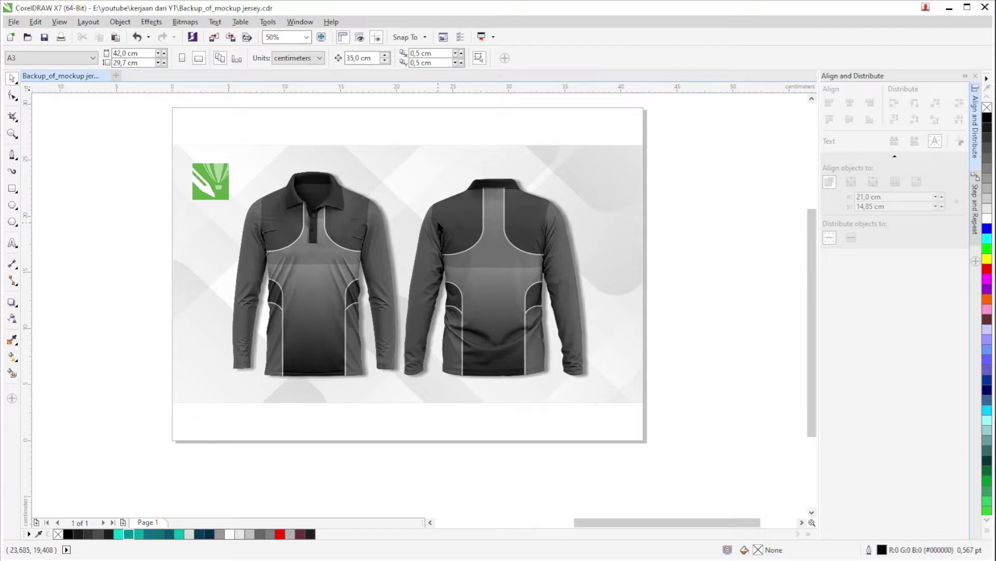
Examine the fabric shading and drop shadow on the front and back jerseys up close.
drag(717, 227, 710, 231)
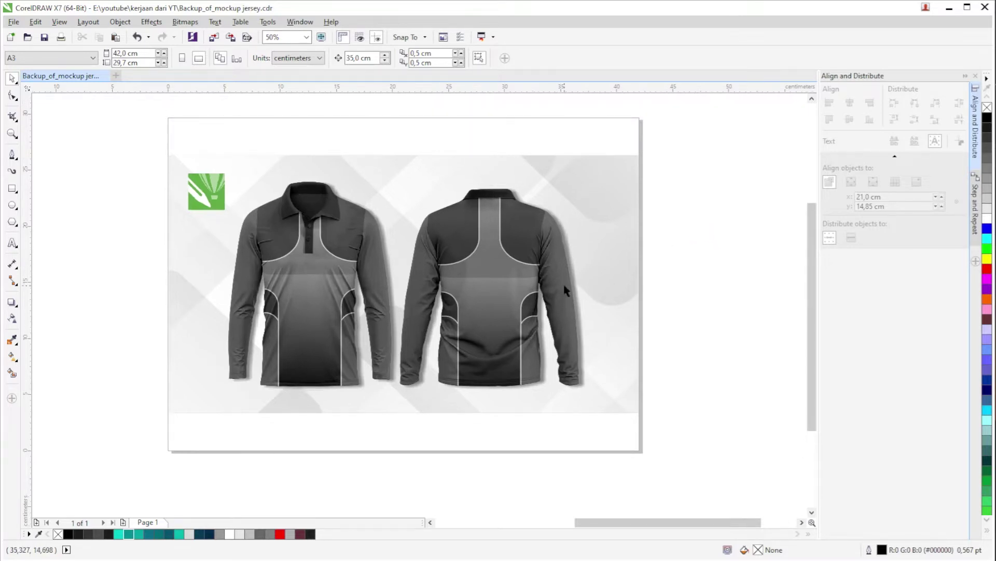
scroll(565, 290, up, 2)
scroll(560, 290, down, 2)
click(546, 278)
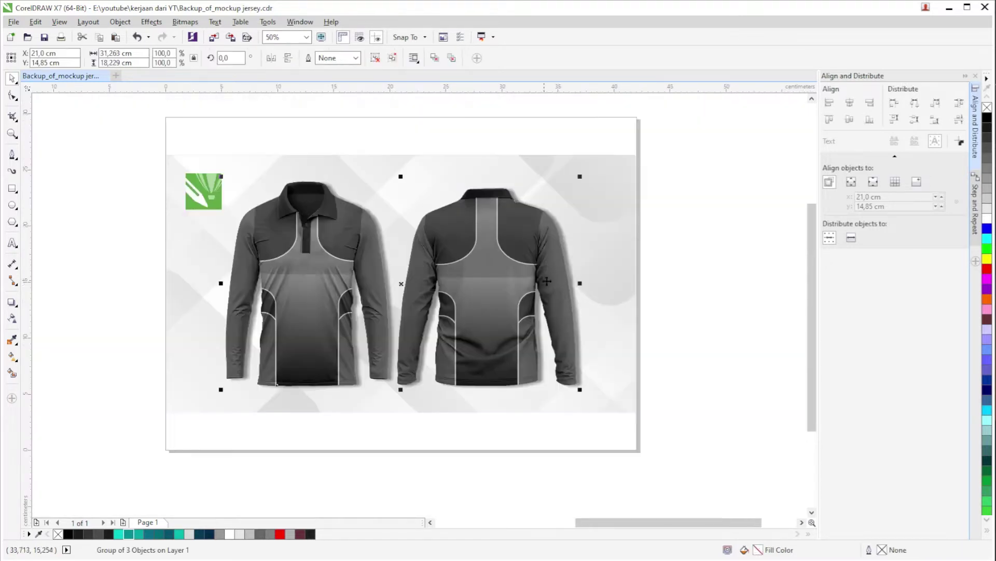
scroll(509, 258, up, 2)
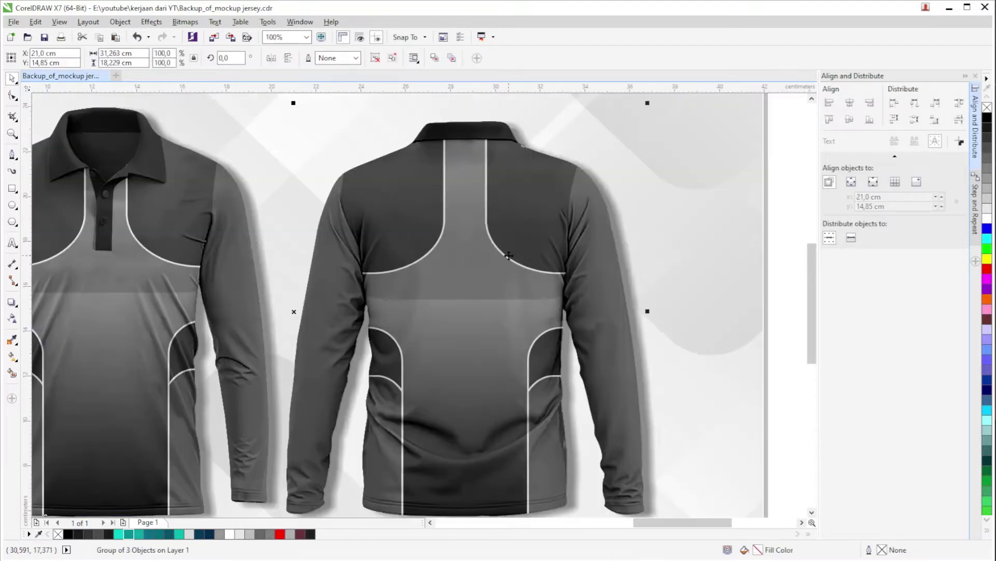
scroll(508, 256, down, 2)
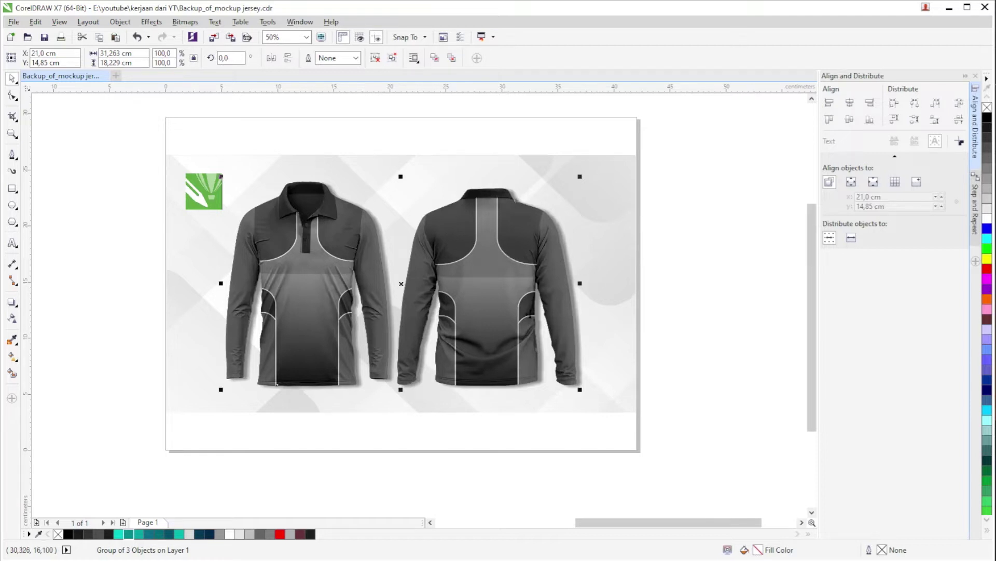
scroll(472, 239, up, 1)
scroll(471, 239, down, 1)
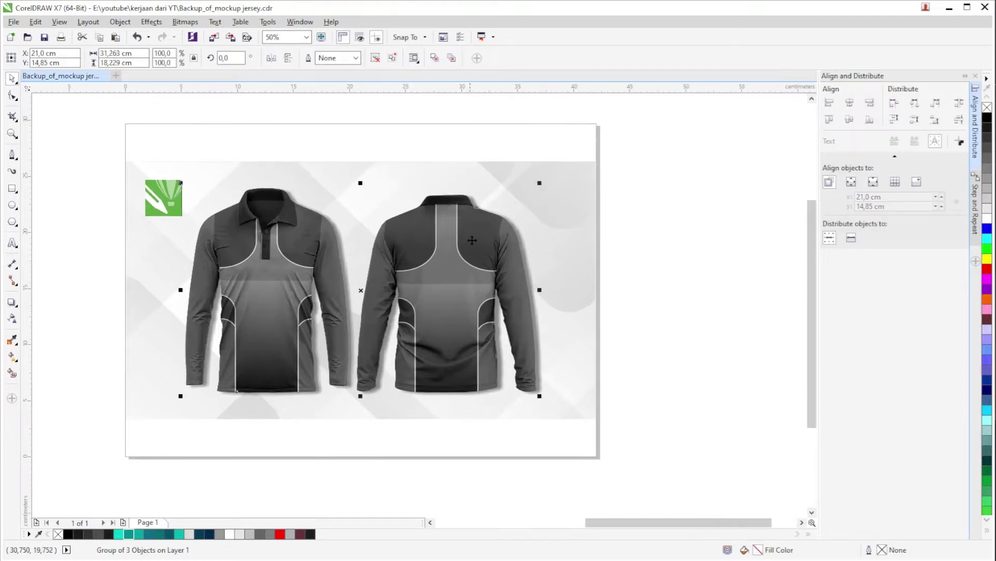
click(662, 267)
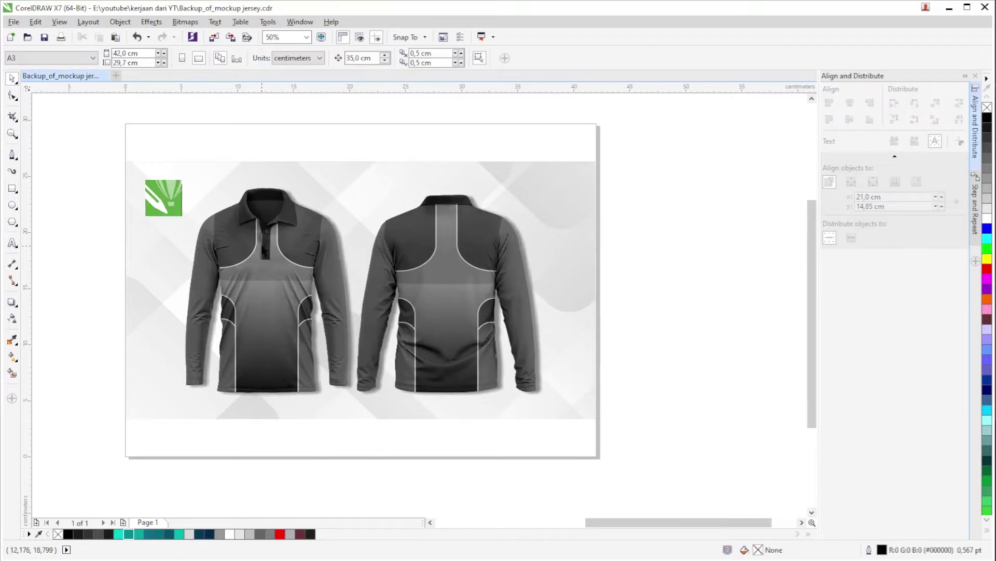
Nudge the polo shading group 35 cm sideways off the jerseys and back several times to compare them with and without it.
click(256, 302)
key(Right)
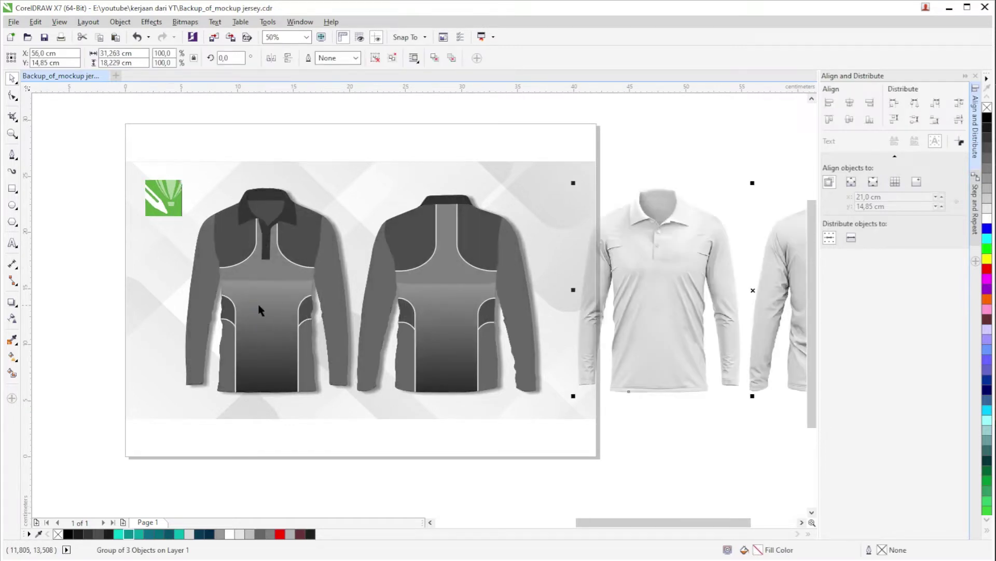
key(Left)
key(Right)
key(Left)
key(Right)
key(Left)
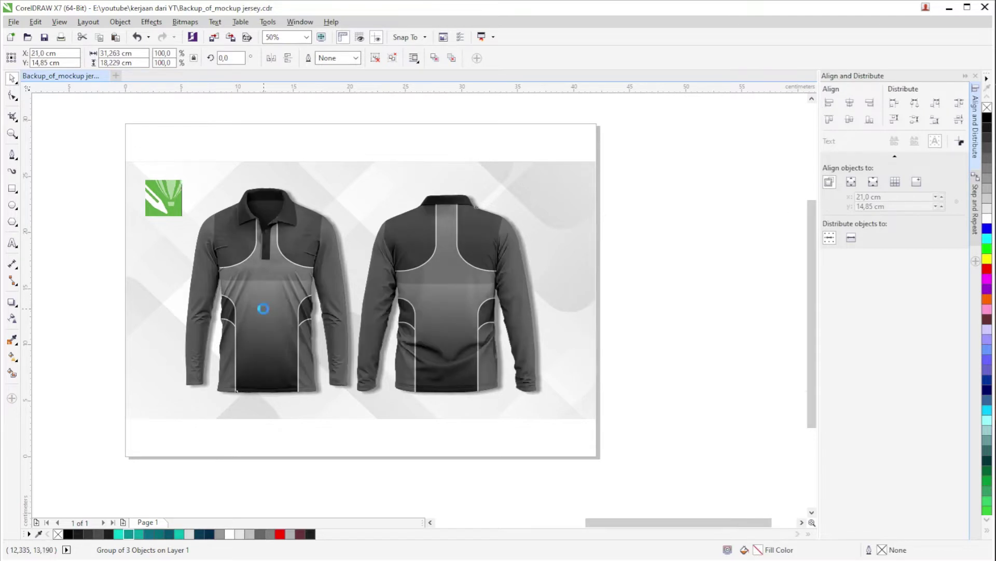
key(Right)
key(Left)
key(Left)
key(Right)
Nudge the shading group 35 cm up and back, then right and back, and deselect it.
key(Up)
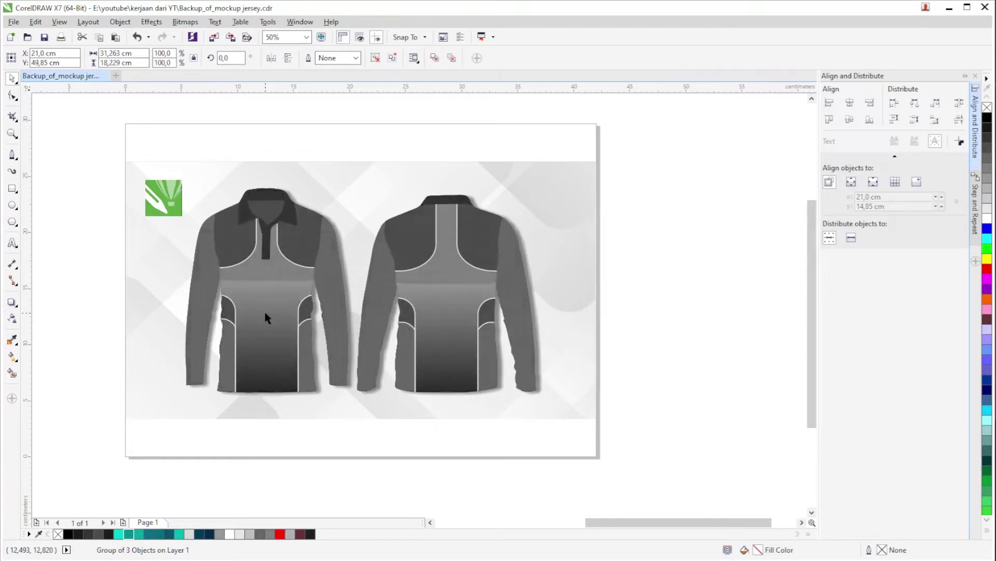
key(Down)
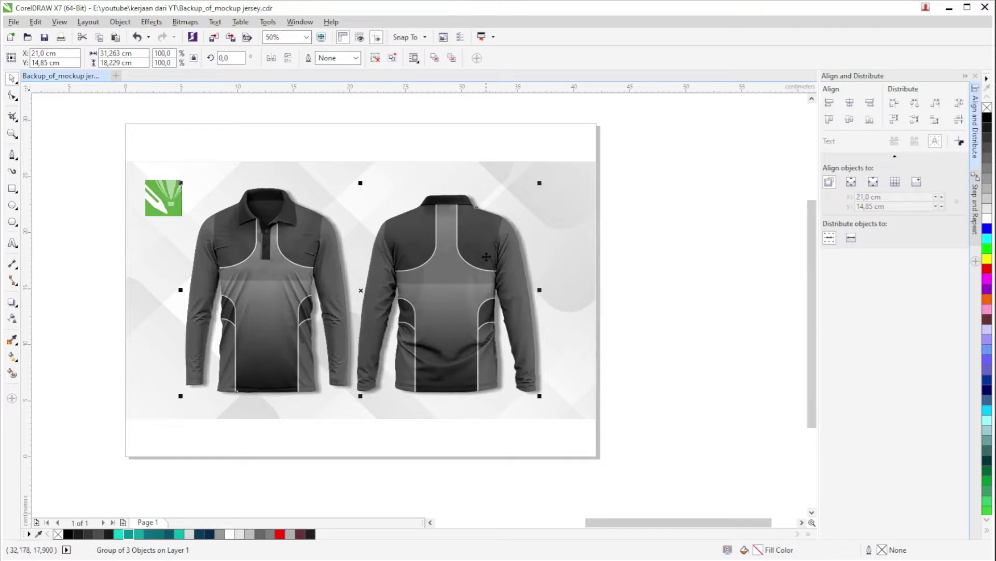
key(Right)
key(Left)
key(Right)
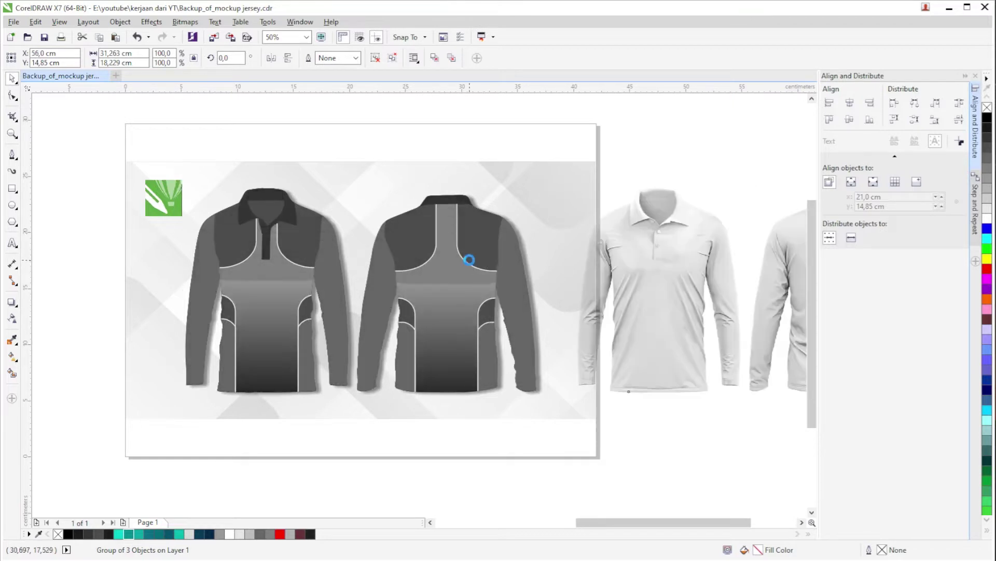
key(Left)
click(691, 260)
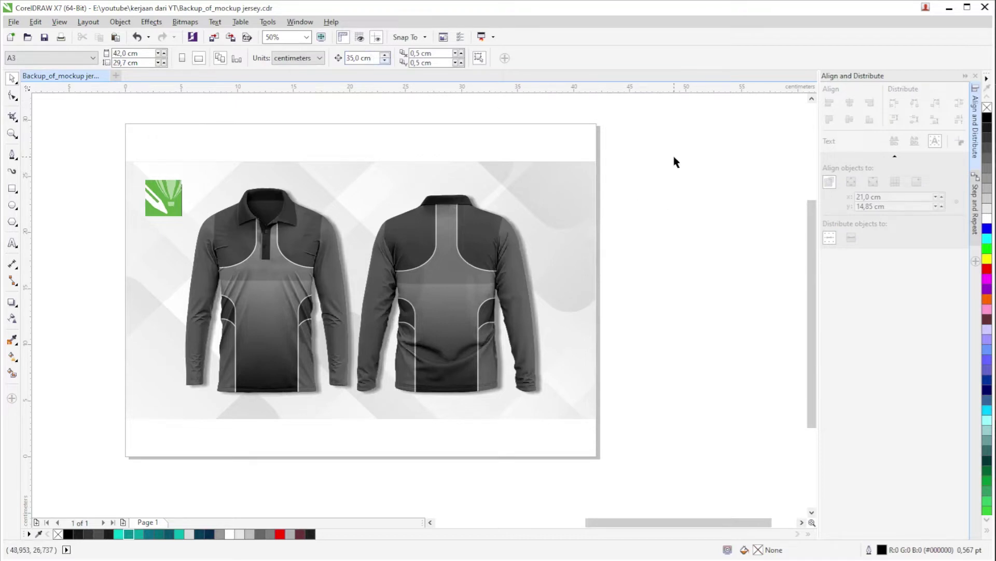
Set the nudge distance to 10 cm, nudge the shading group right and back once, and deselect it.
click(374, 57)
click(489, 246)
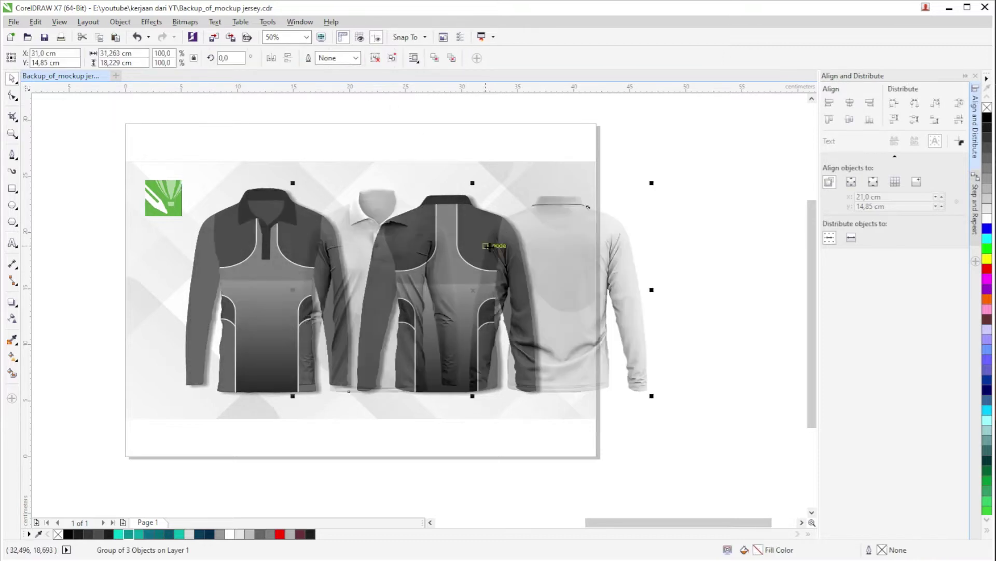
key(Left)
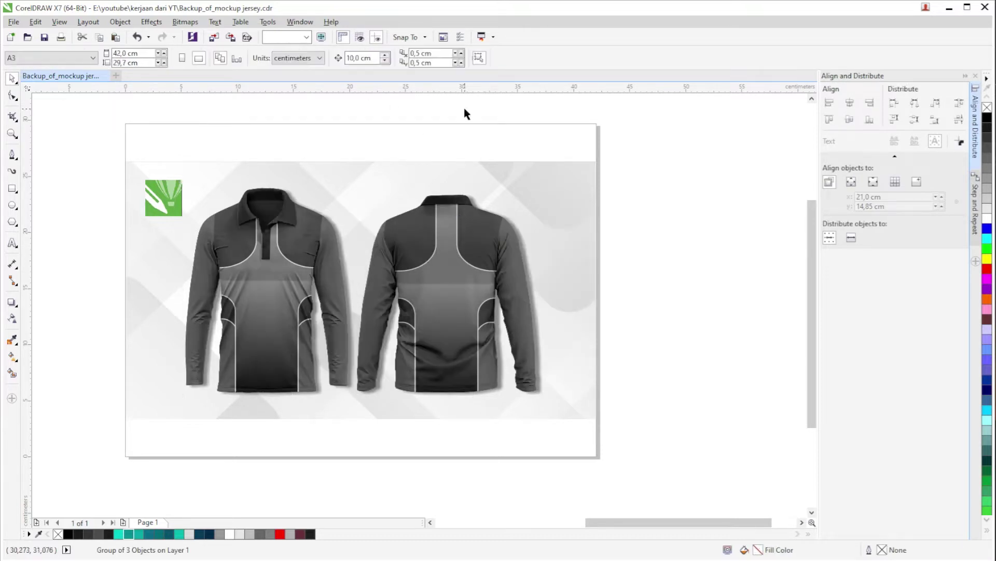
click(464, 108)
Try a 30 cm nudge distance by moving the shading group right and back onto the jerseys.
text(30)
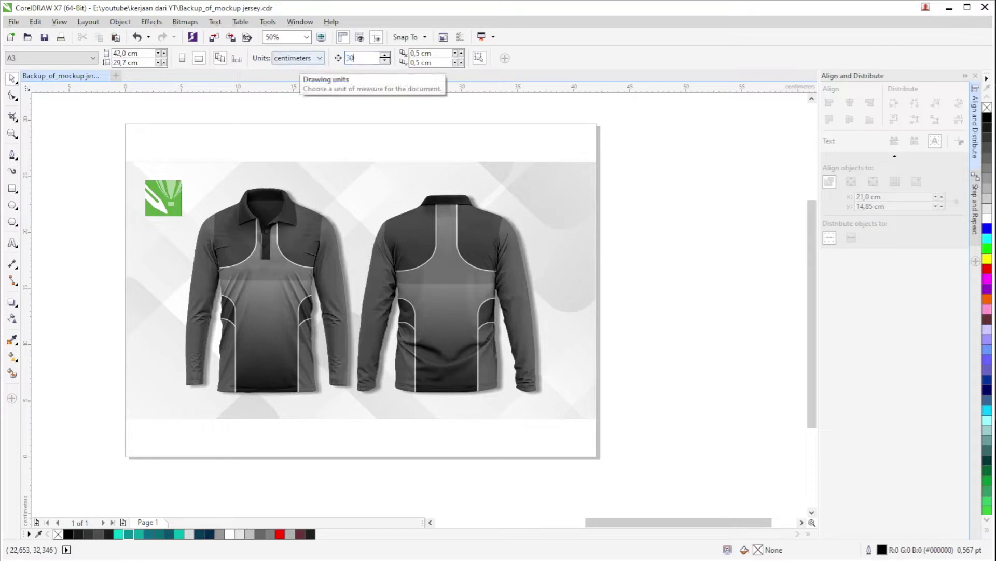
click(430, 225)
key(Right)
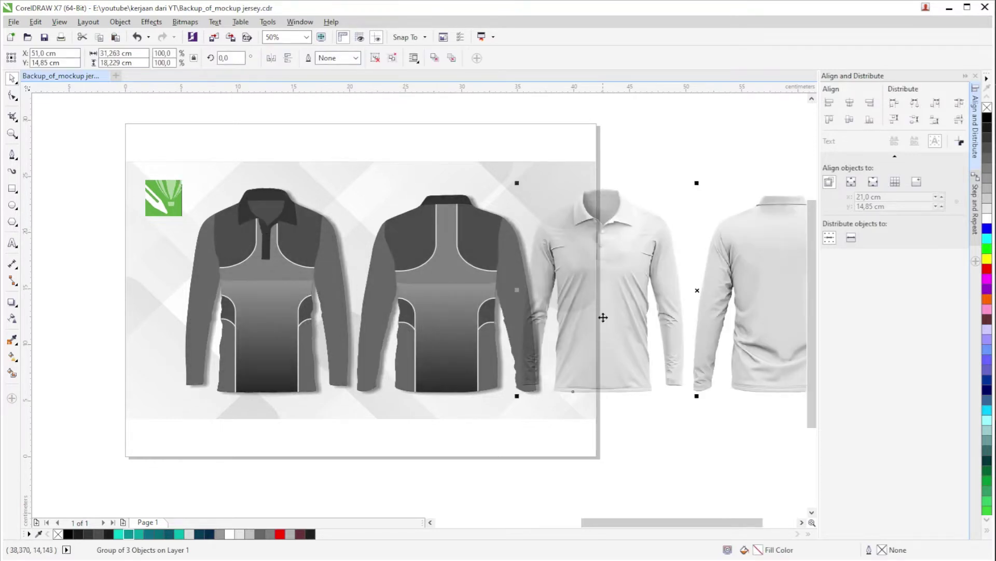
click(593, 129)
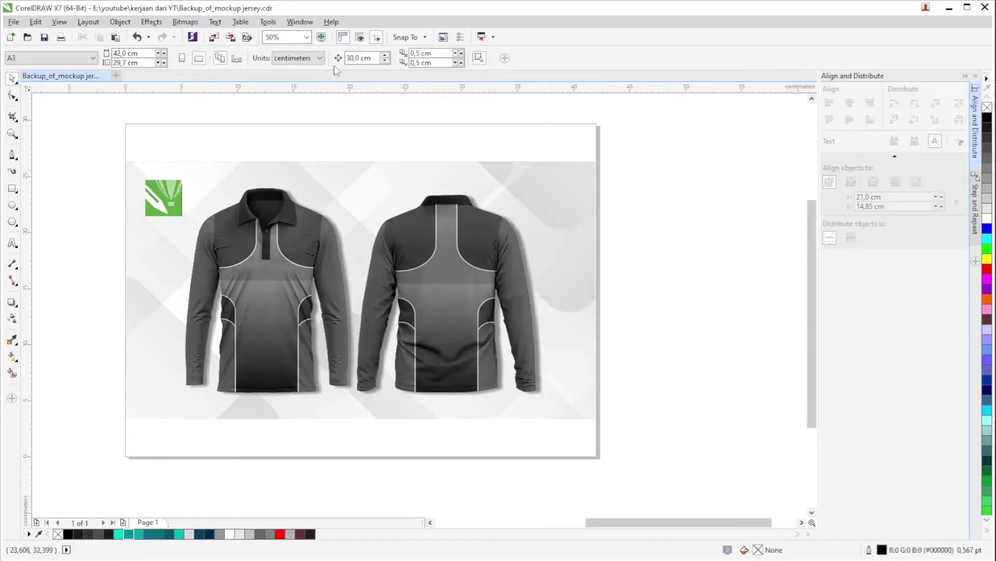
Set the nudge distance to 35 cm and nudge the shading group once to the right of the jerseys.
drag(374, 58, 297, 63)
text(35)
key(Return)
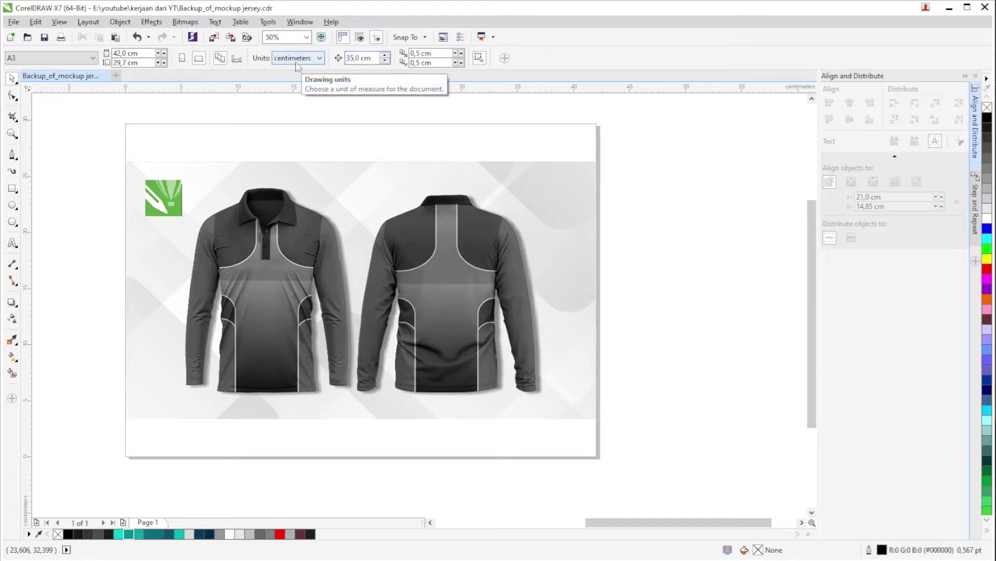
click(415, 203)
key(Right)
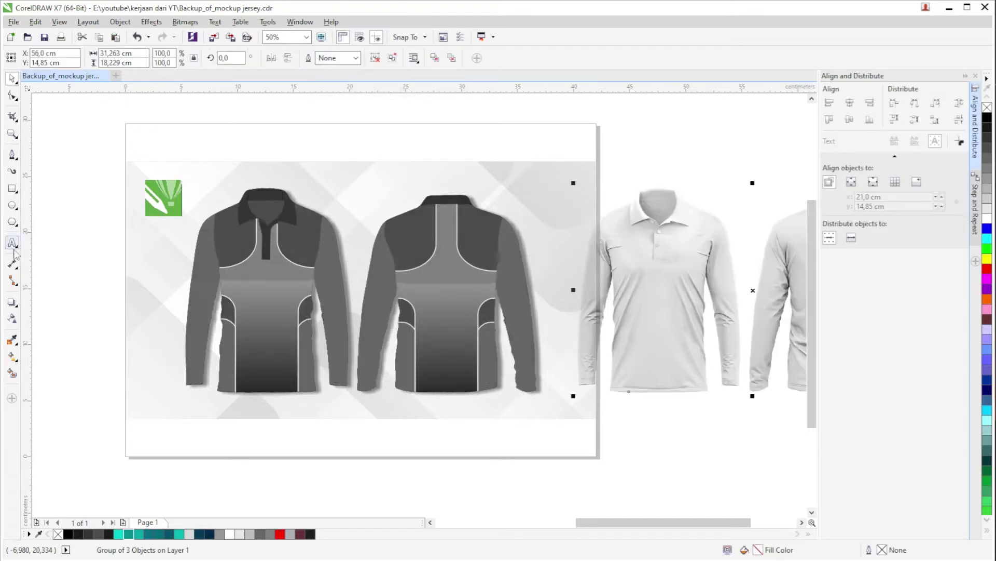
Nudge the shading group back onto the jerseys, off again, and back into place.
drag(659, 153, 592, 168)
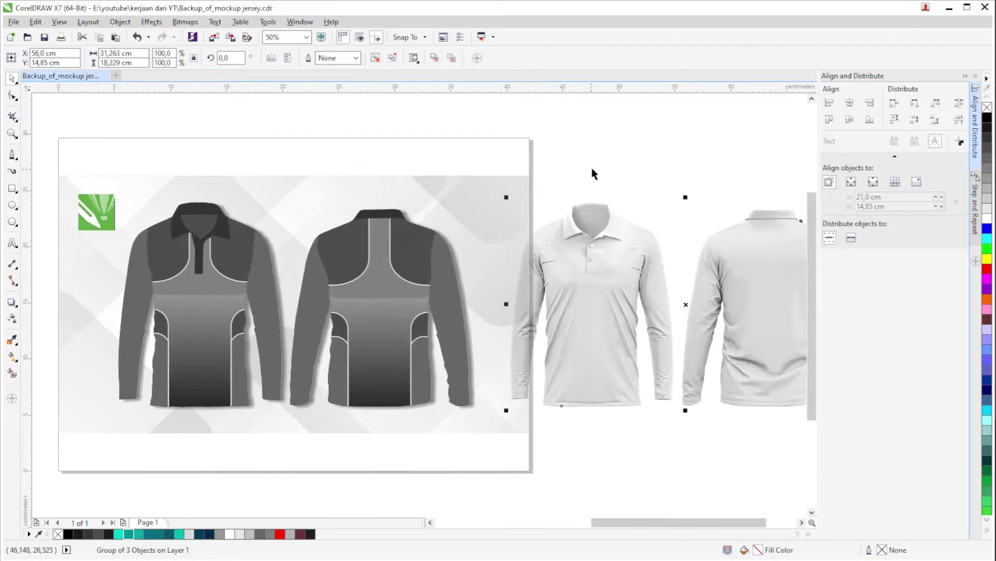
click(591, 168)
click(618, 234)
key(Left)
key(Right)
key(Left)
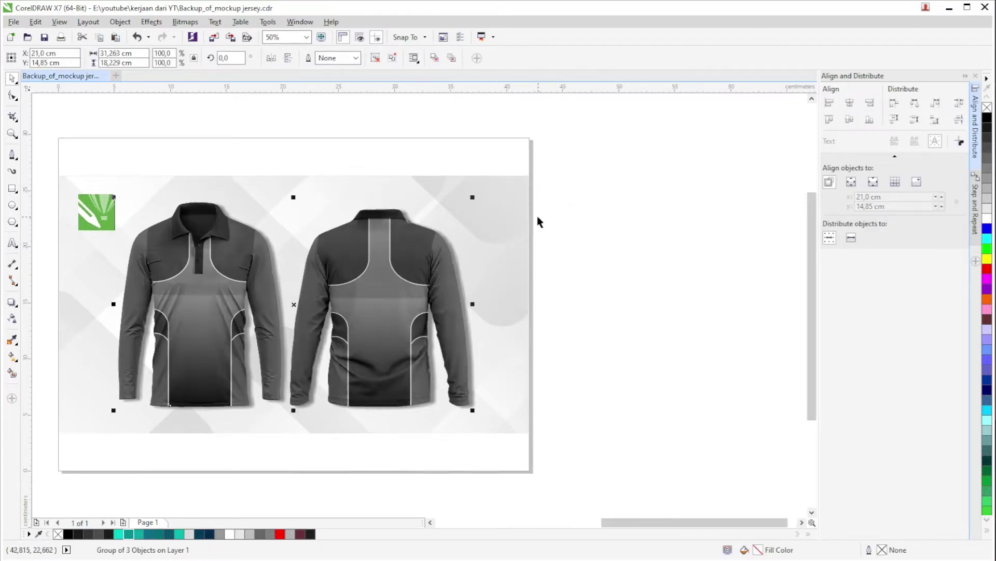
Move the shading group 35 cm to the right, uncovering the flat jersey designs, and deselect it.
click(272, 239)
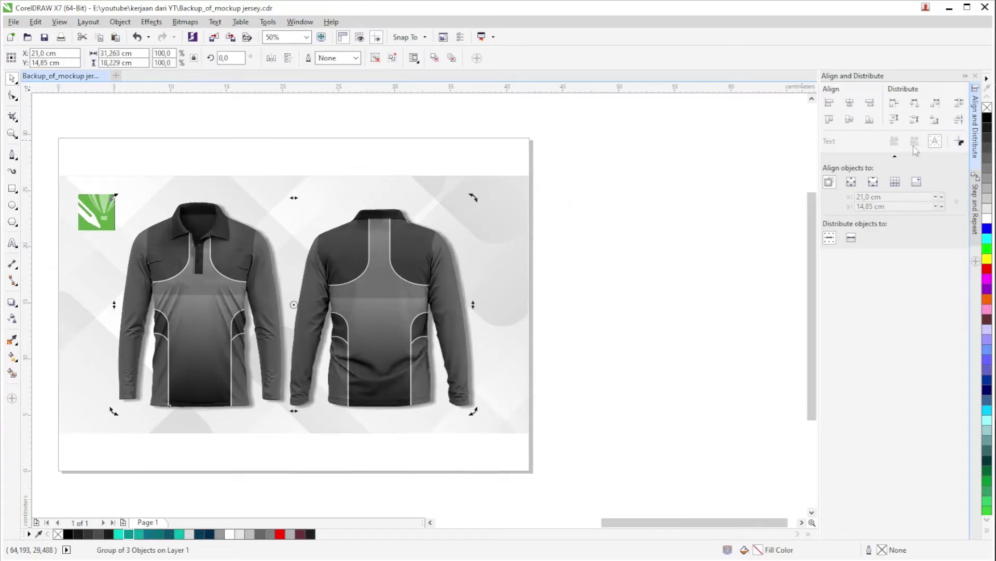
click(982, 163)
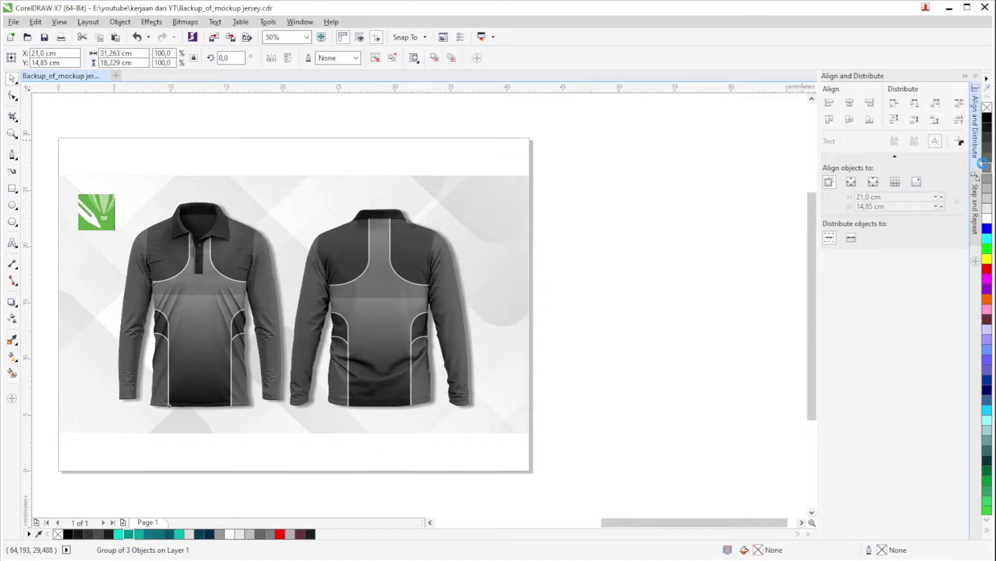
key(Escape)
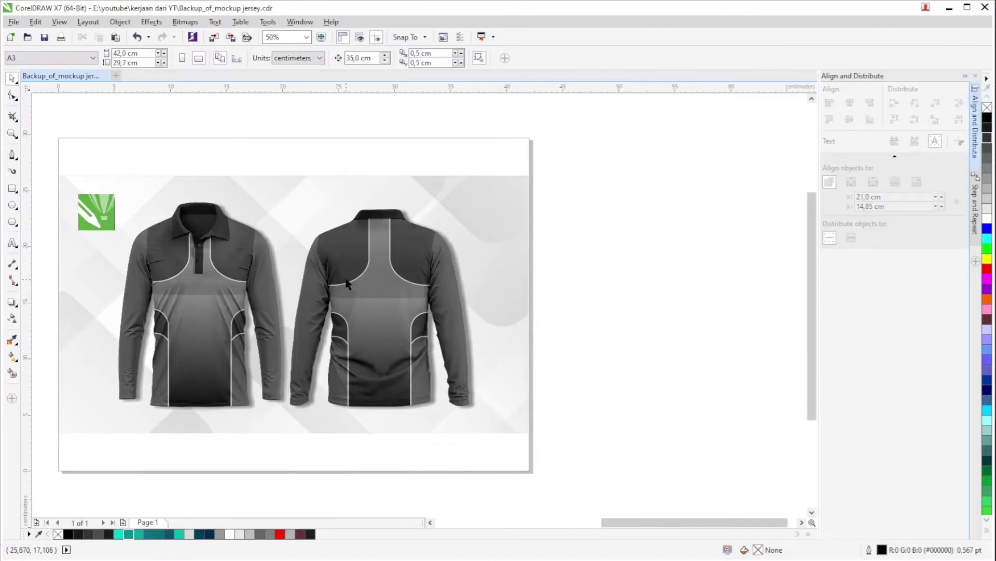
key(ctrl+v)
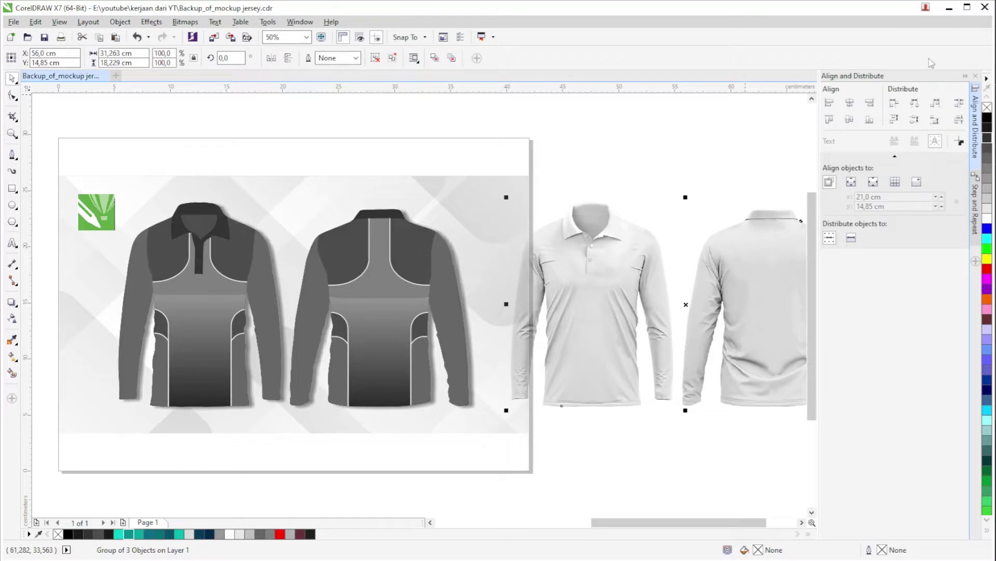
click(587, 165)
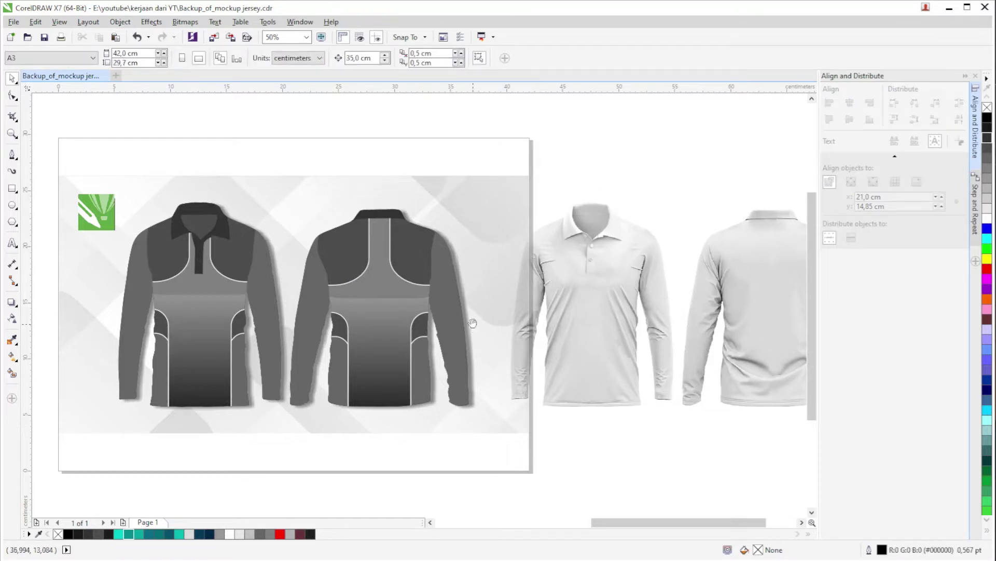
Select the front and back jersey PowerClip shapes in turn to inspect them, and deselect.
drag(472, 323, 533, 303)
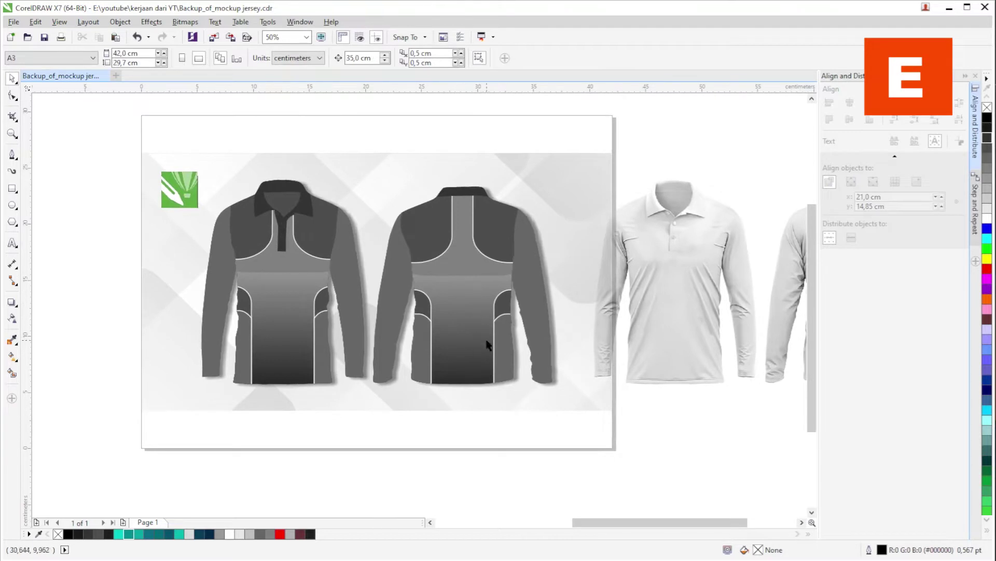
click(471, 323)
click(319, 292)
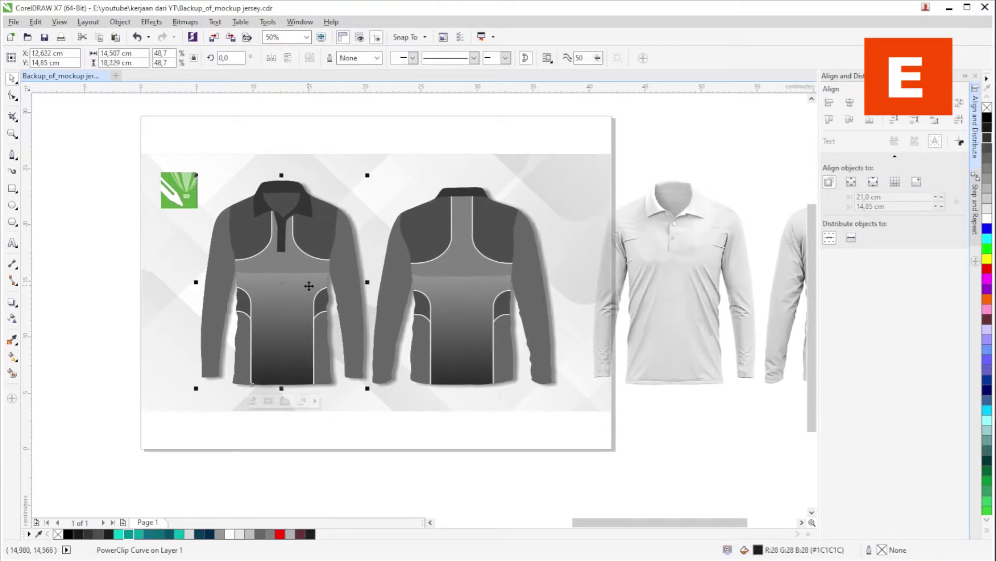
click(525, 313)
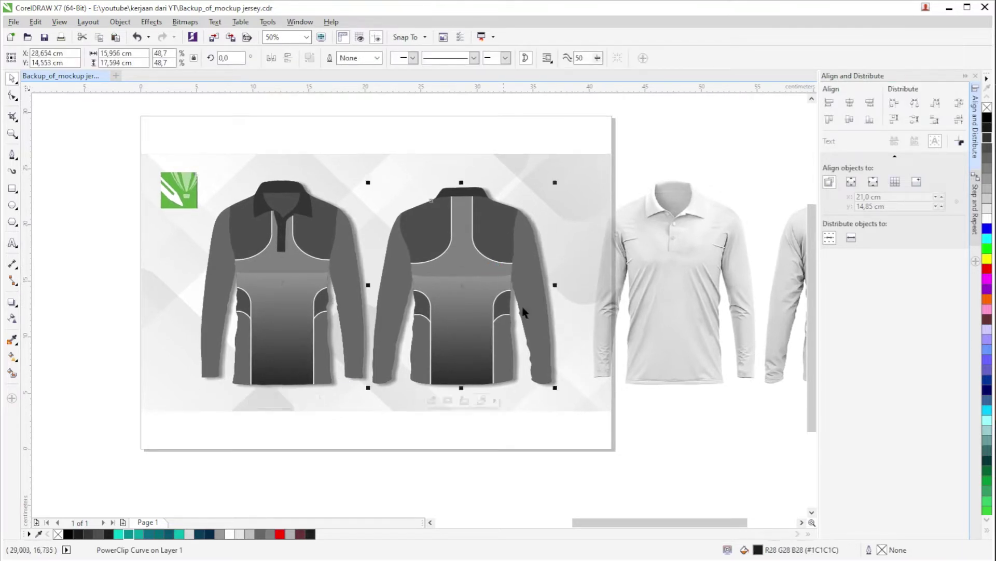
click(658, 162)
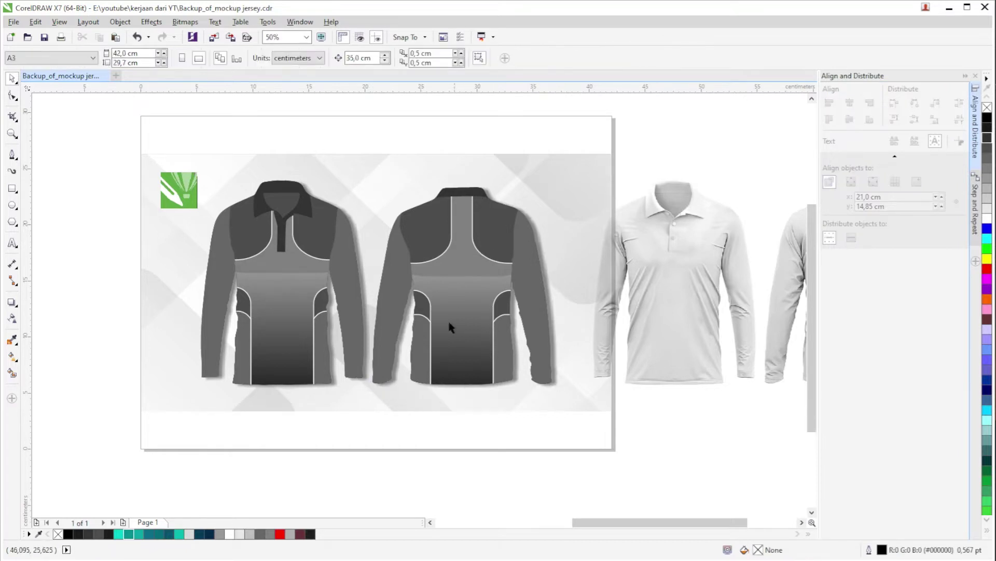
Extract the contents of the back jersey's PowerClip and move them 35 cm to the left, onto the pasteboard.
scroll(450, 326, up, 2)
scroll(464, 347, down, 1)
drag(464, 346, 460, 279)
click(470, 374)
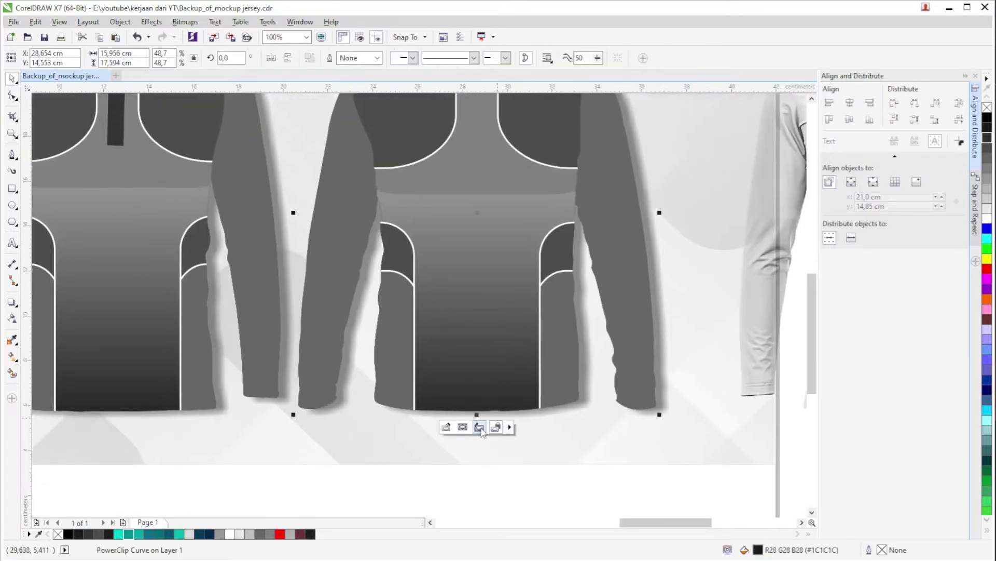
scroll(510, 456, down, 1)
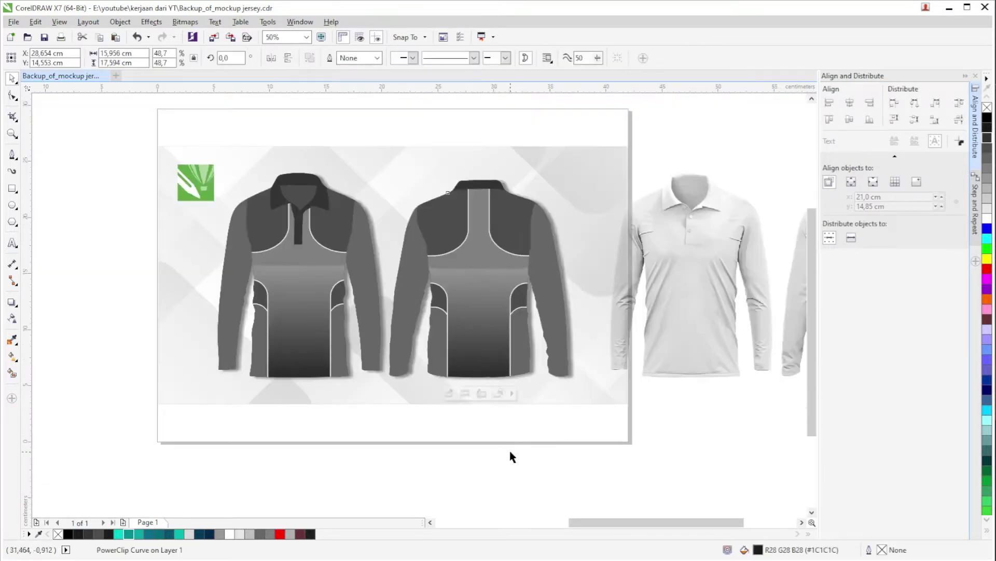
click(482, 392)
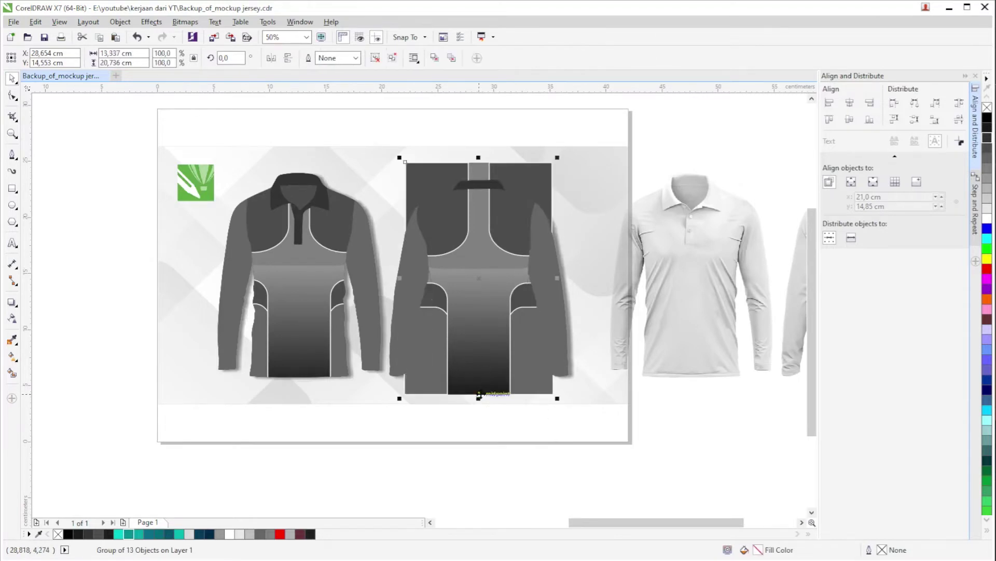
drag(480, 392, 88, 393)
scroll(530, 322, left, 5)
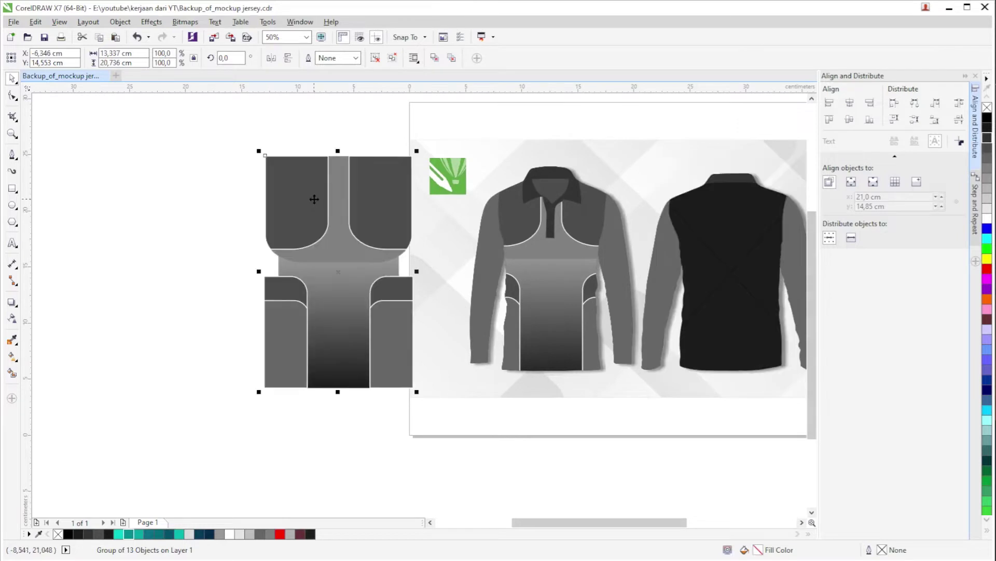
click(211, 358)
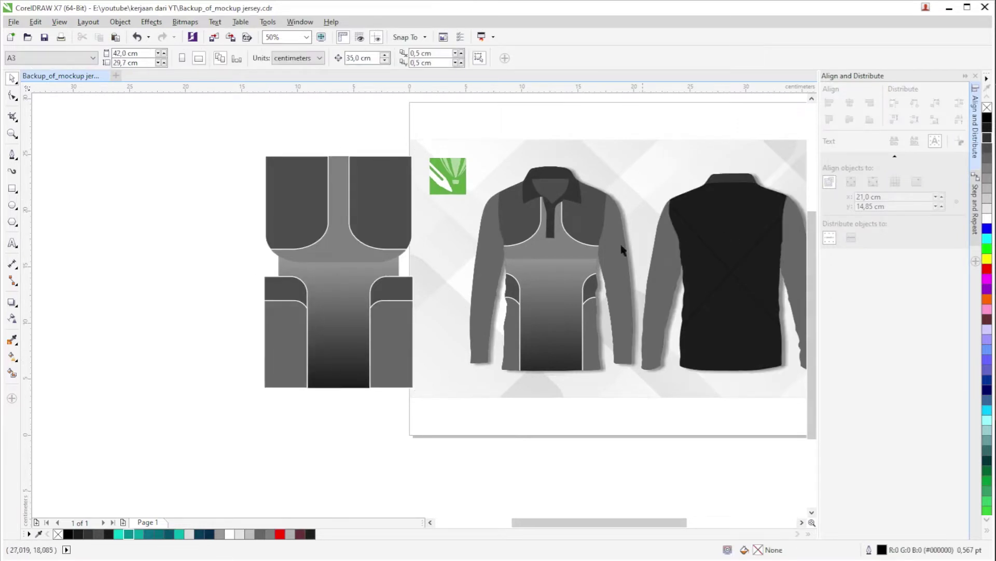
Examine the extracted back design alongside the blank shirt pattern outline and the jersey mockup.
scroll(413, 238, left, 5)
click(458, 228)
scroll(360, 240, down, 2)
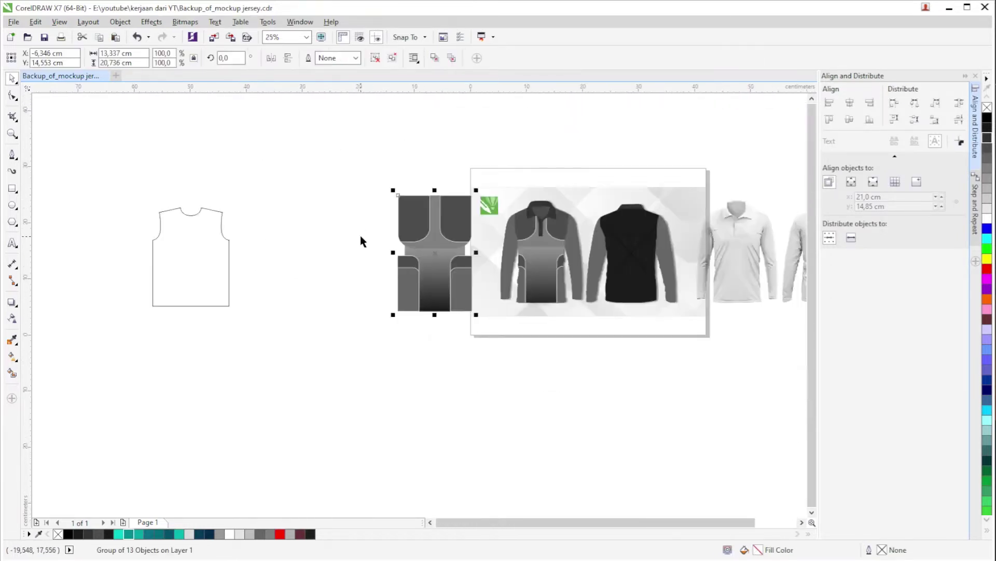
click(354, 238)
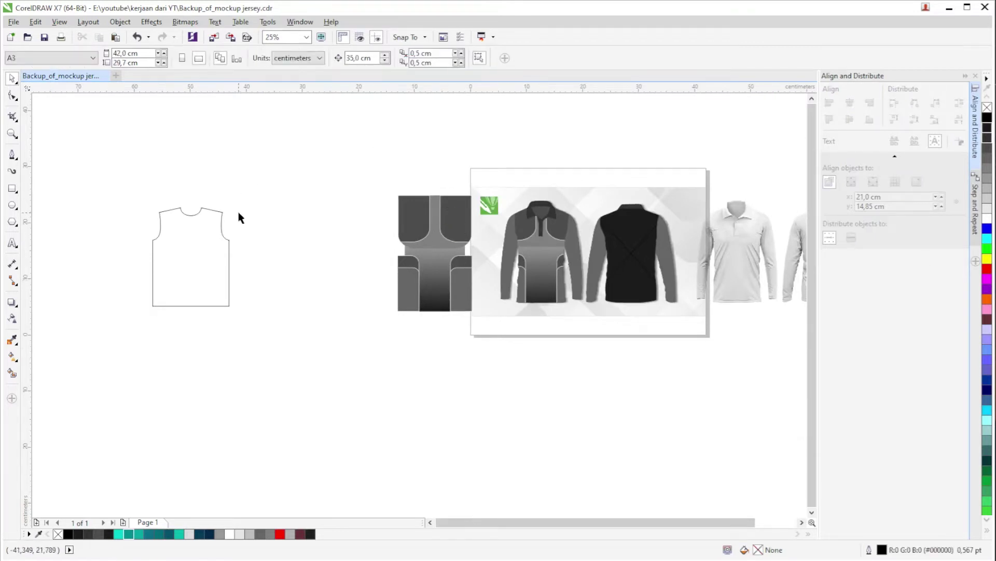
scroll(238, 217, up, 2)
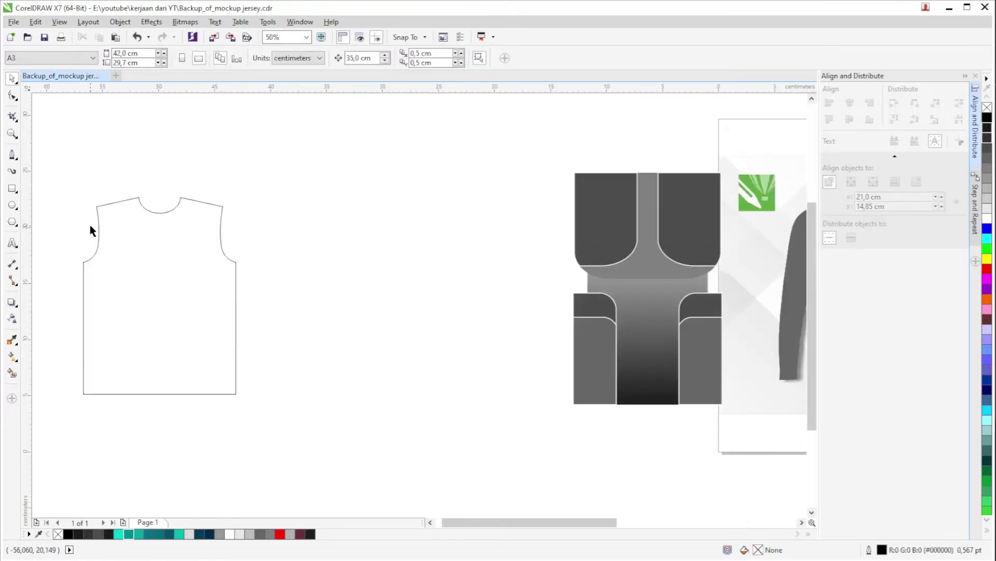
scroll(89, 225, down, 2)
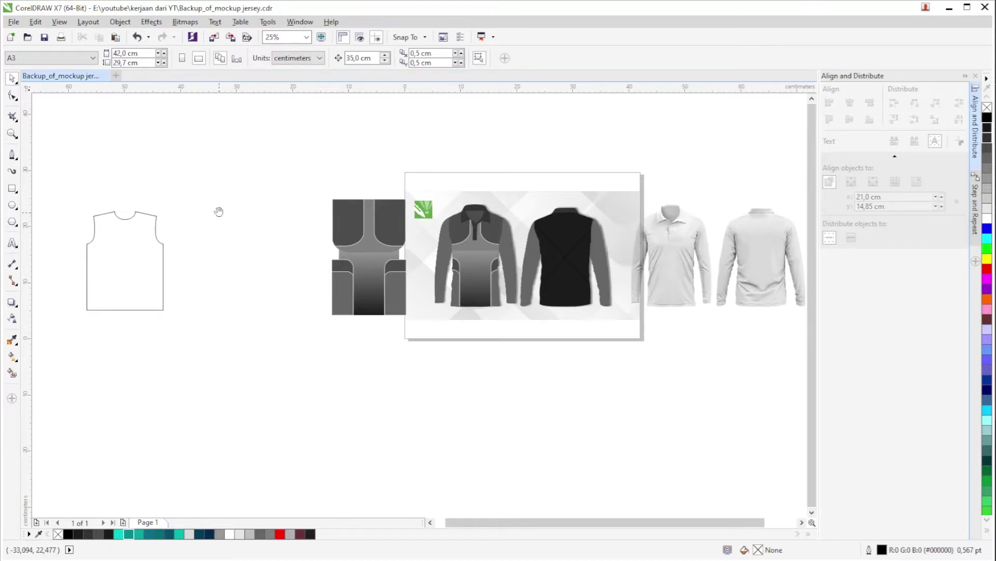
drag(218, 211, 304, 181)
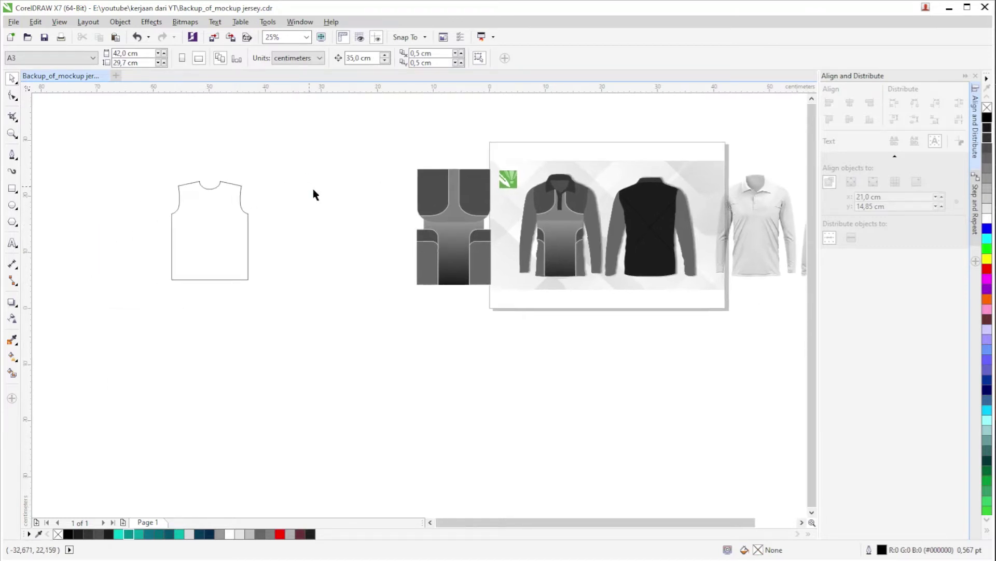
click(455, 237)
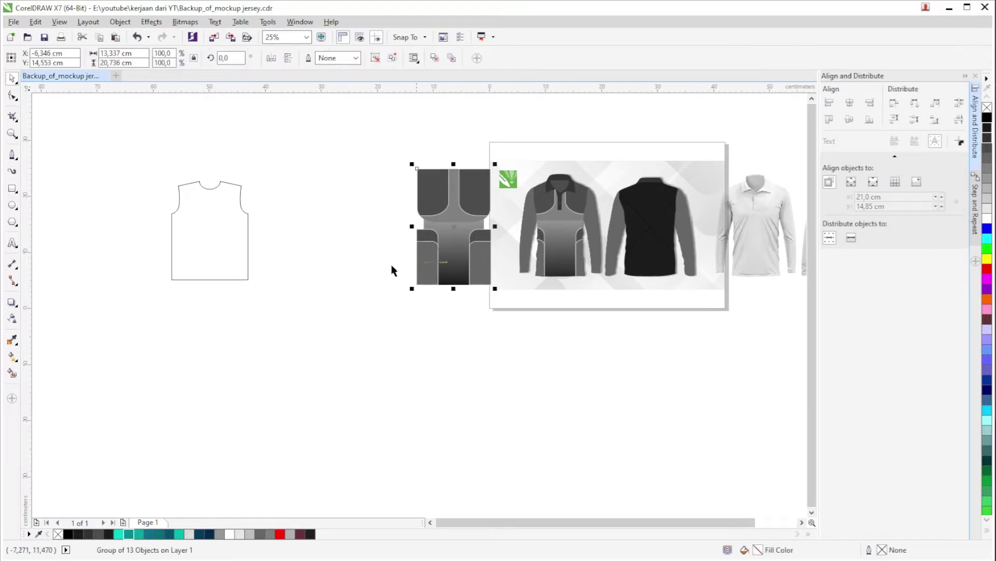
click(320, 280)
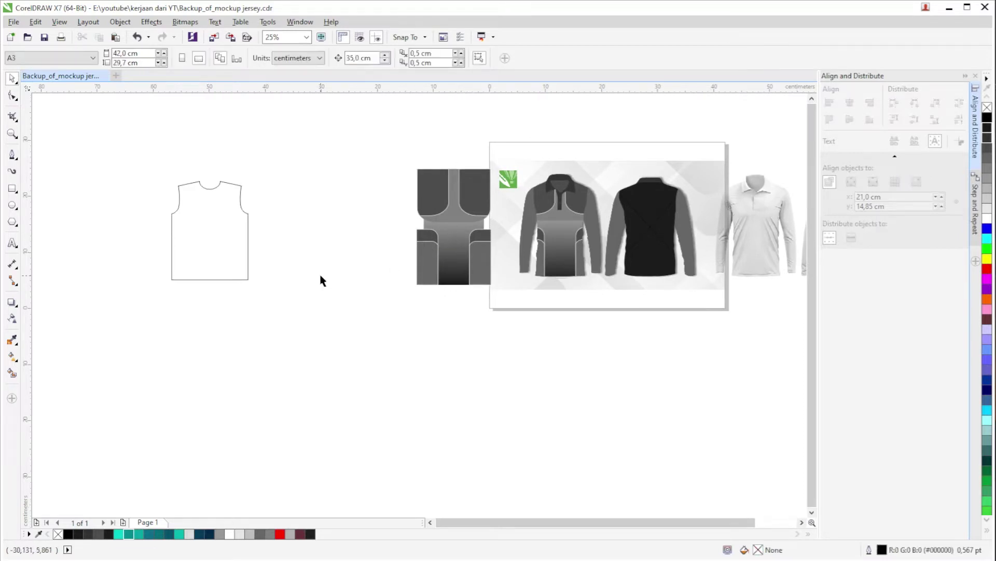
scroll(433, 231, up, 3)
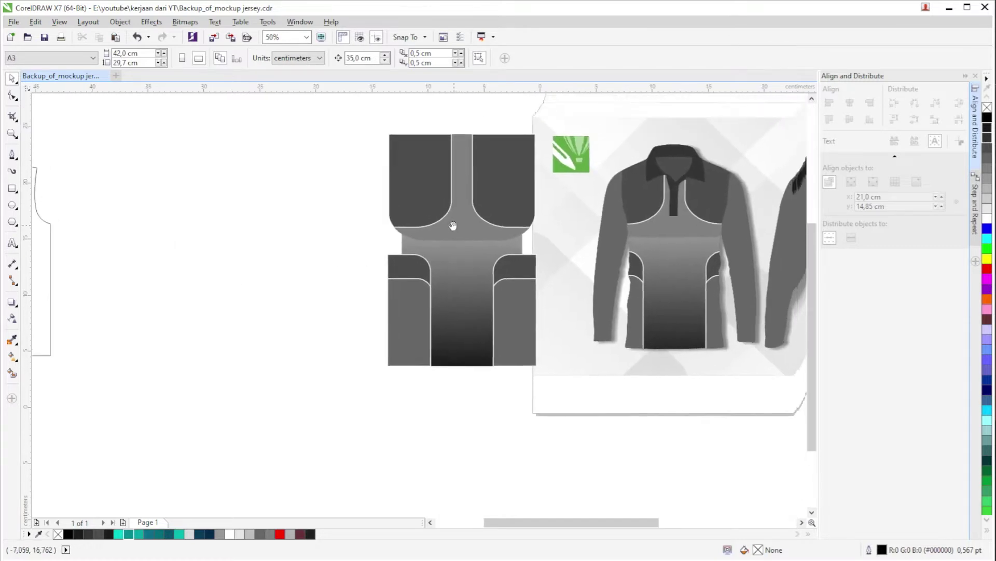
click(480, 175)
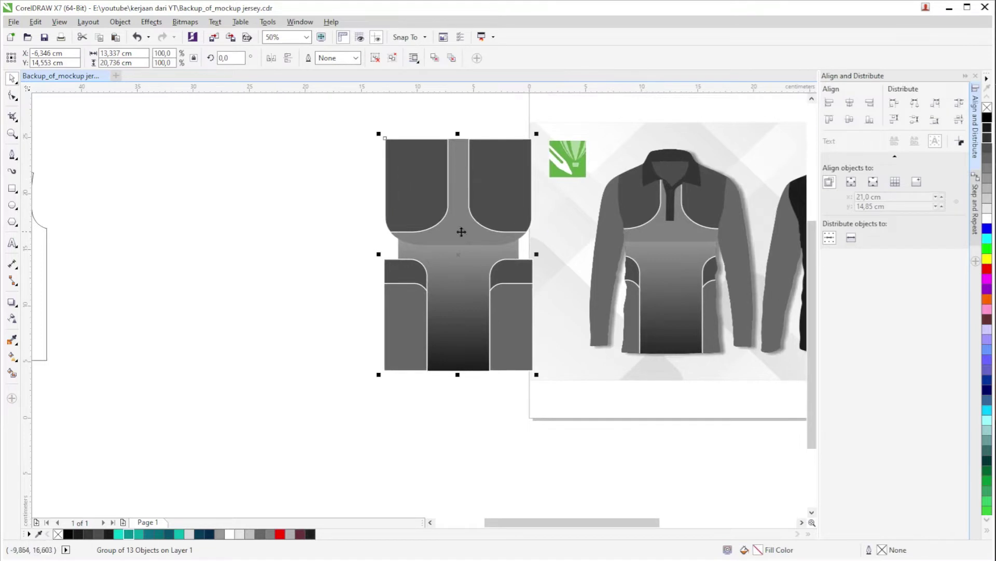
scroll(378, 216, right, 3)
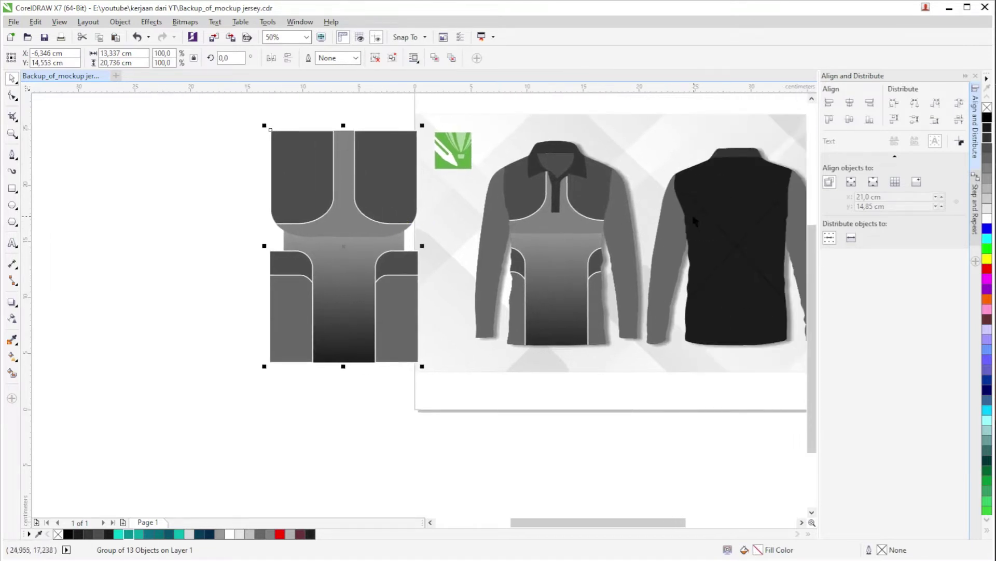
drag(694, 216, 574, 268)
scroll(220, 124, left, 8)
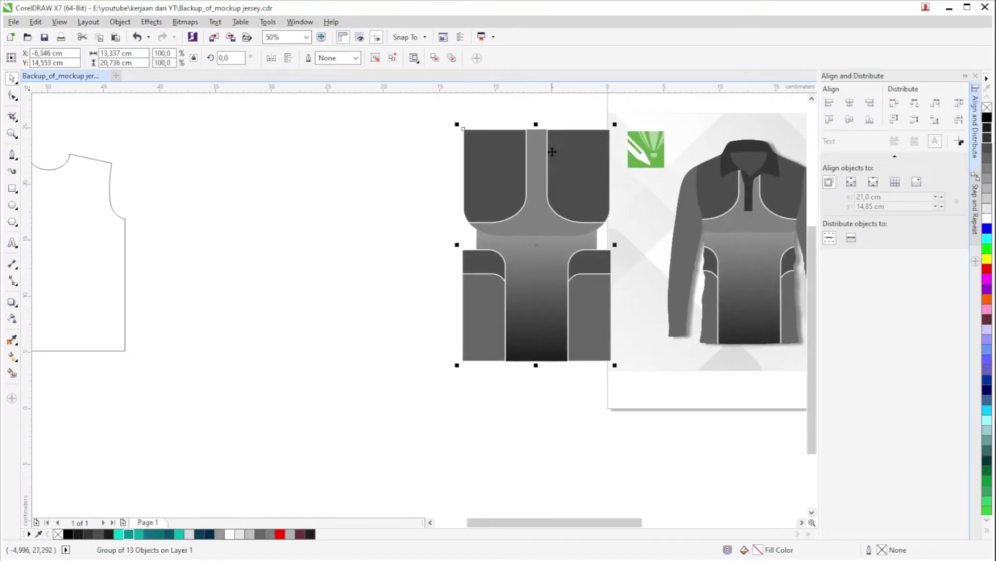
Move the extracted back design about 14 cm further left, into the space between the blank shirt pattern and the page.
drag(550, 164, 405, 163)
key(ctrl+z)
drag(543, 201, 383, 200)
drag(422, 301, 487, 330)
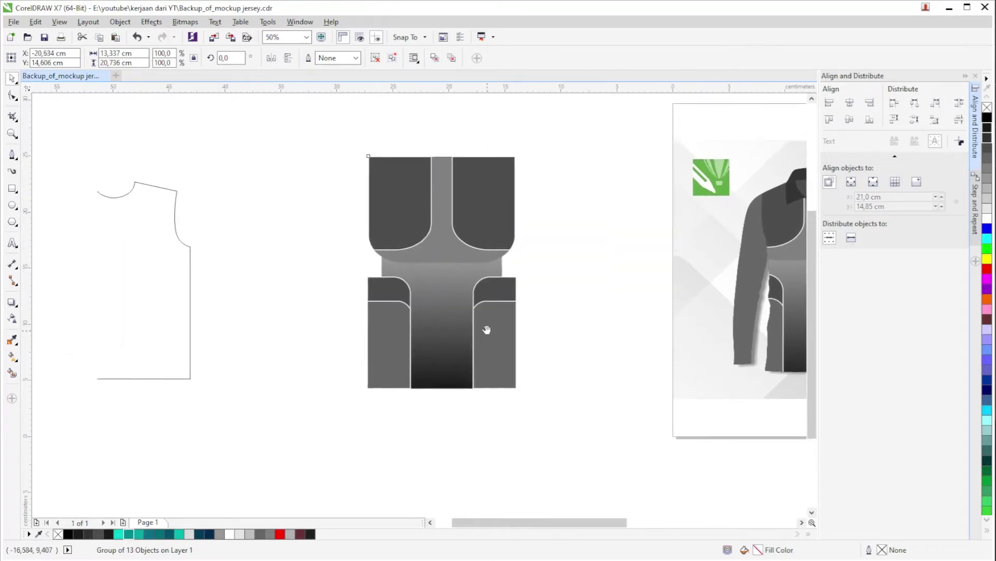
drag(569, 289, 486, 293)
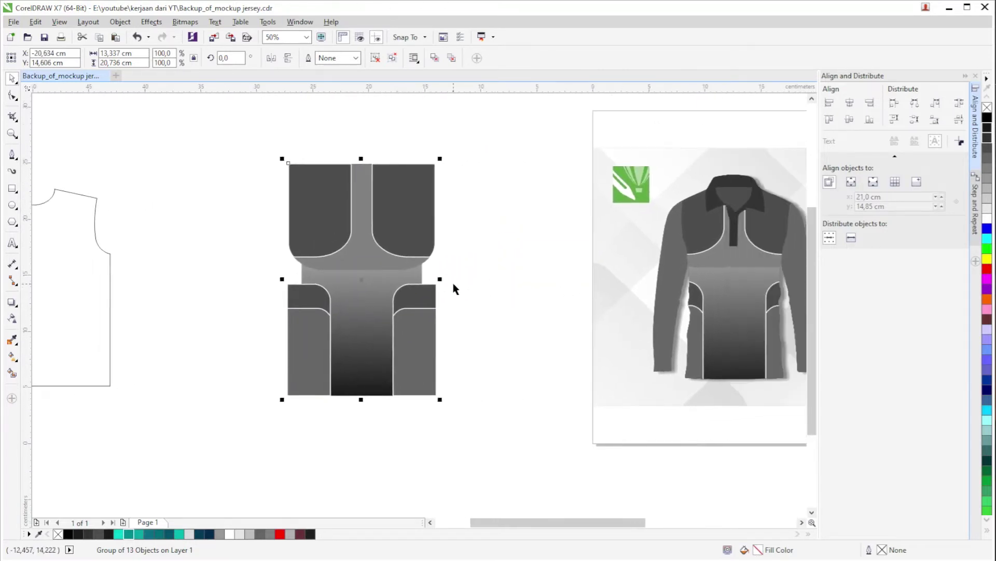
Move the black back jersey shape off the page to the left side of the blank shirt pattern.
scroll(453, 289, left, 5)
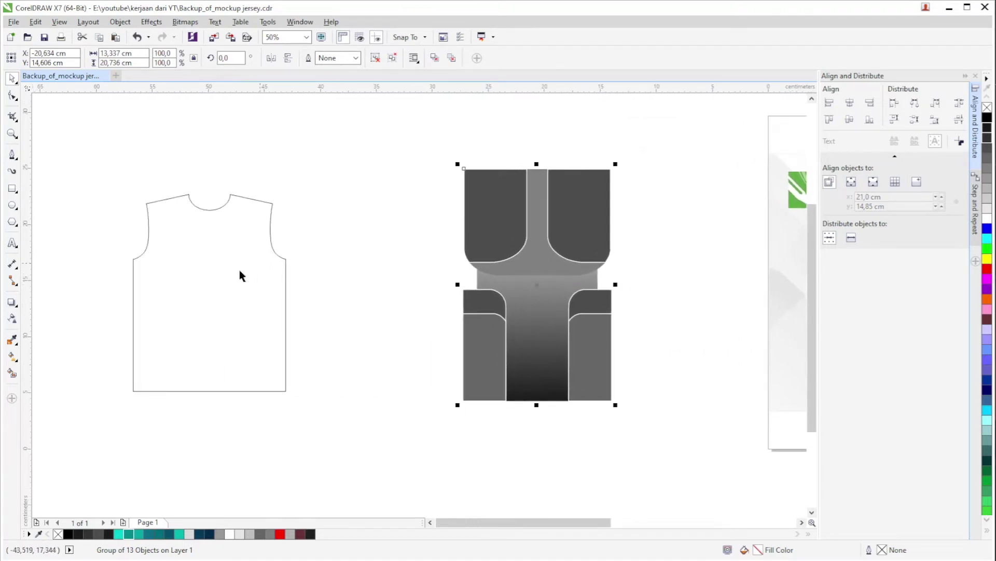
click(286, 326)
scroll(427, 290, down, 3)
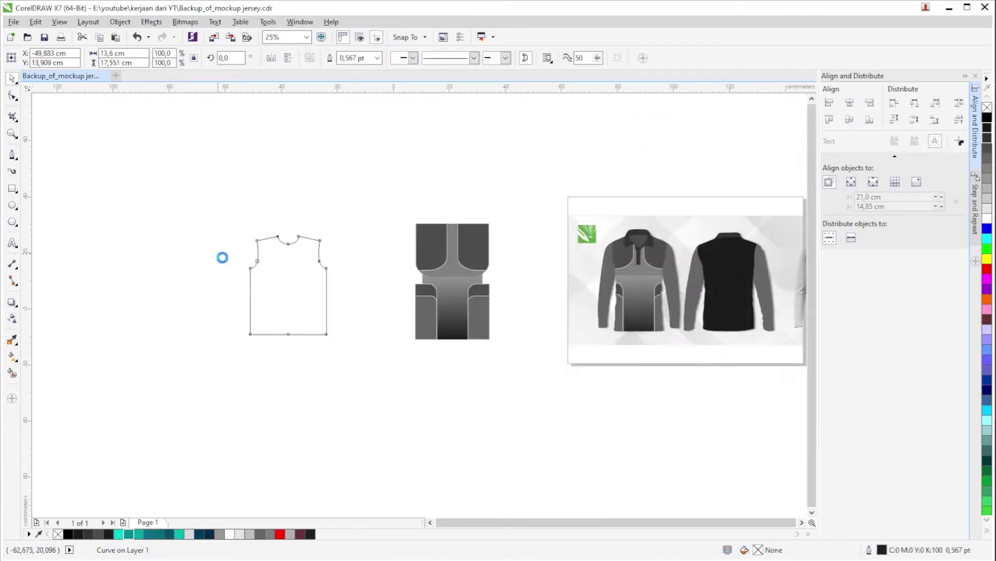
scroll(384, 278, up, 1)
drag(649, 262, 100, 246)
scroll(80, 99, up, 2)
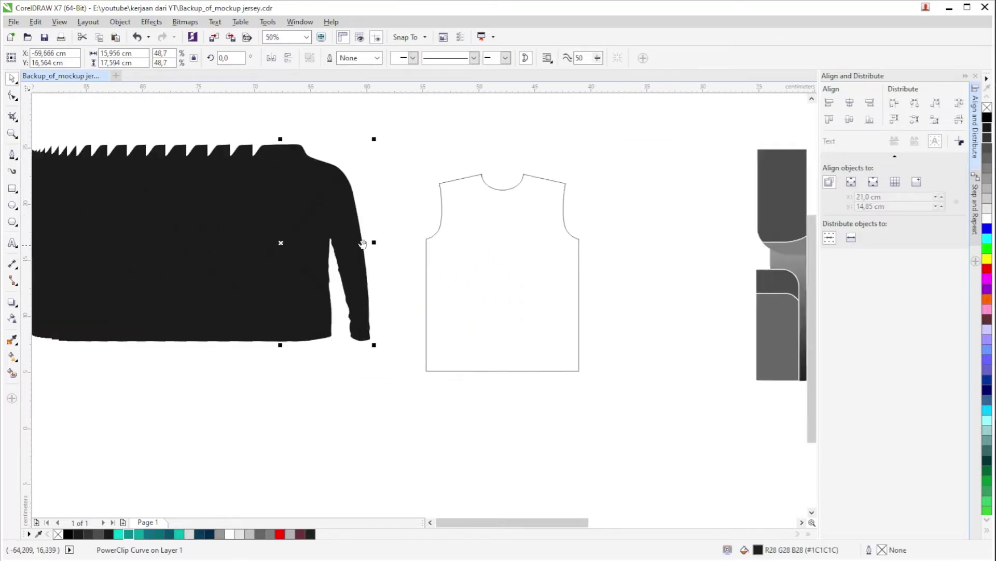
Draw a closed curve about 23.5 by 11.6 cm with the Pen tool, its wavy upper edge crossing the jersey's lower body.
click(17, 157)
scroll(388, 283, up, 1)
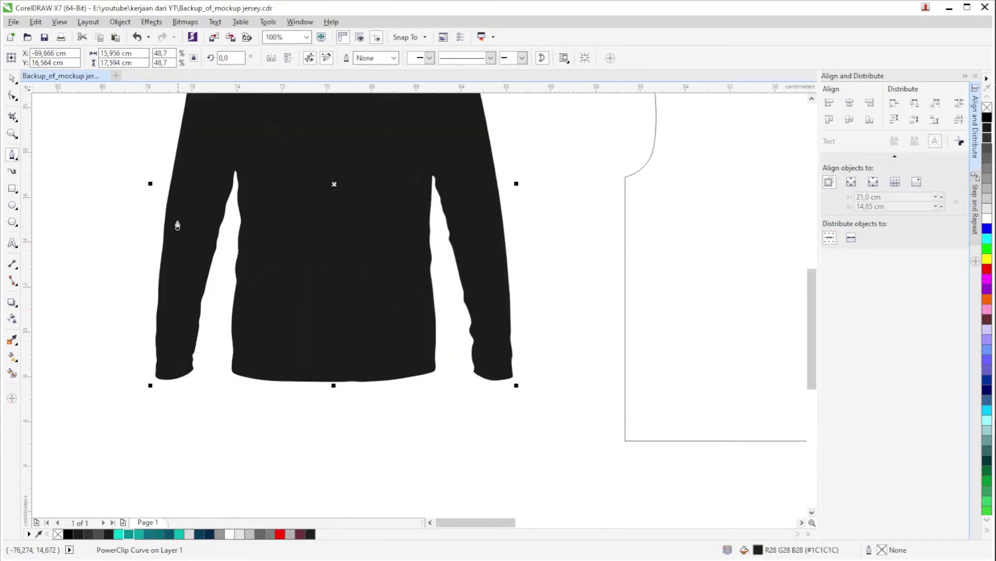
click(127, 182)
drag(287, 263, 314, 315)
drag(412, 305, 494, 291)
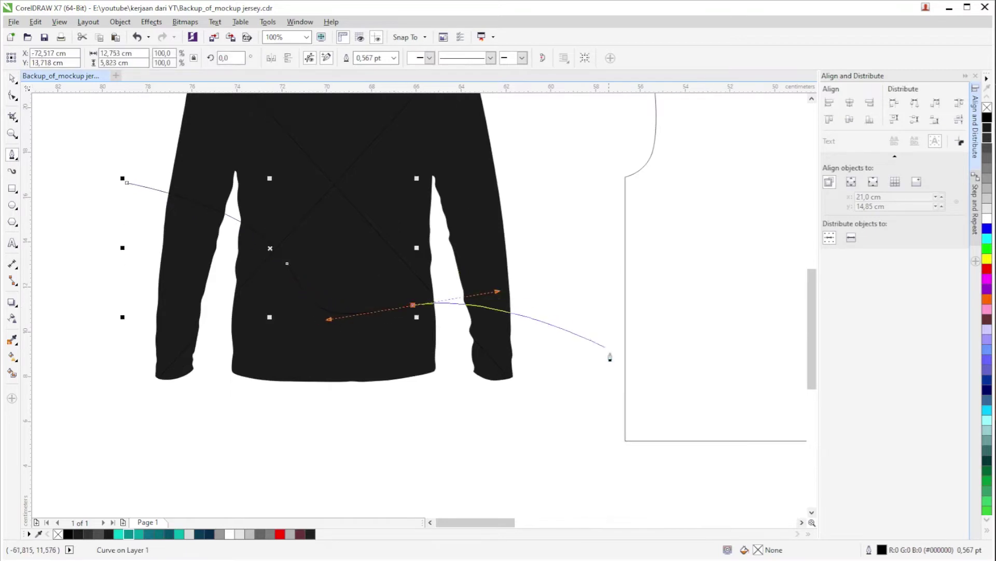
click(611, 369)
drag(503, 439, 440, 442)
click(245, 431)
click(167, 388)
click(83, 276)
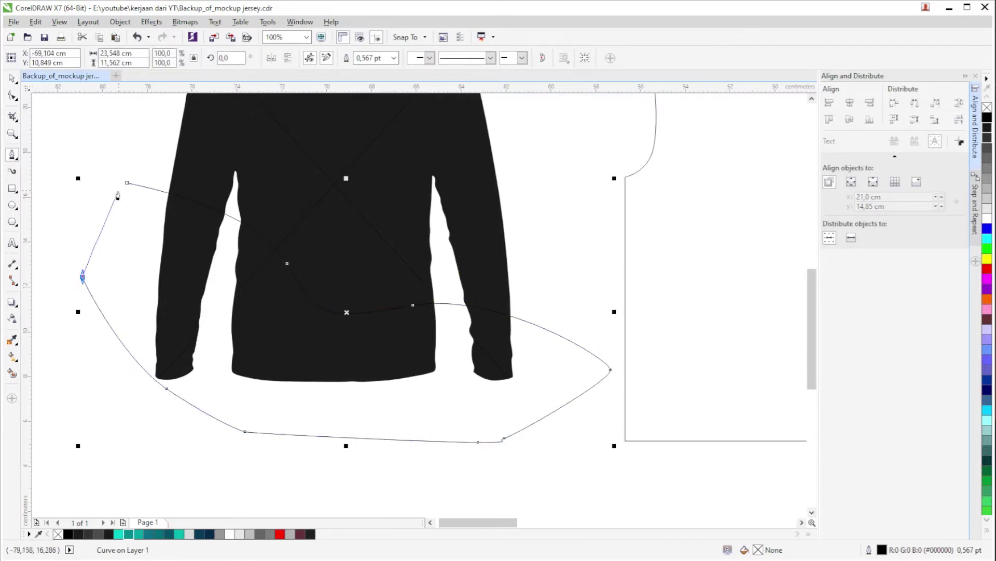
click(128, 182)
Smart-fill the area where the curve overlaps the jersey's lower body with dark maroon (#663333).
click(11, 79)
key(ctrl+a)
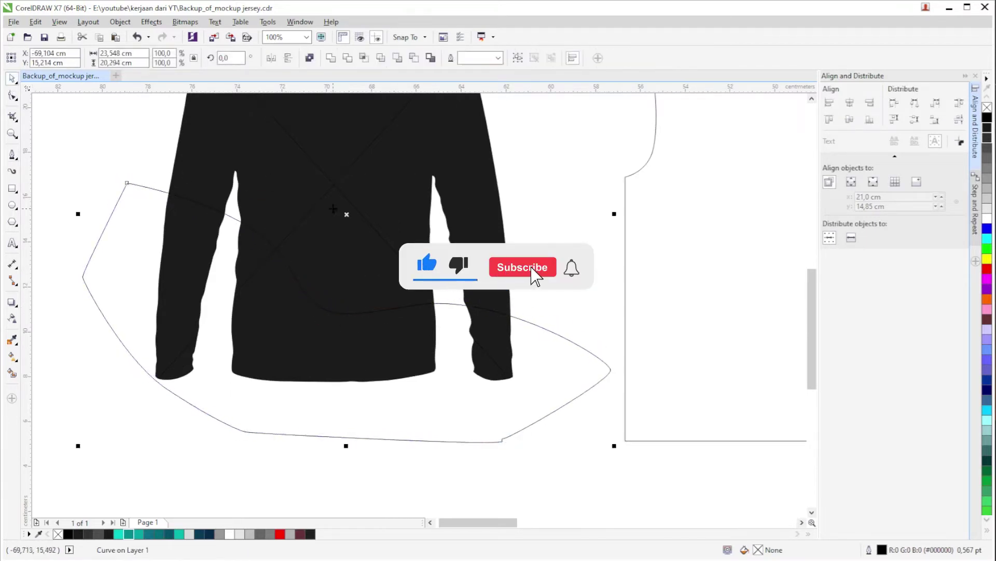
click(11, 373)
click(303, 349)
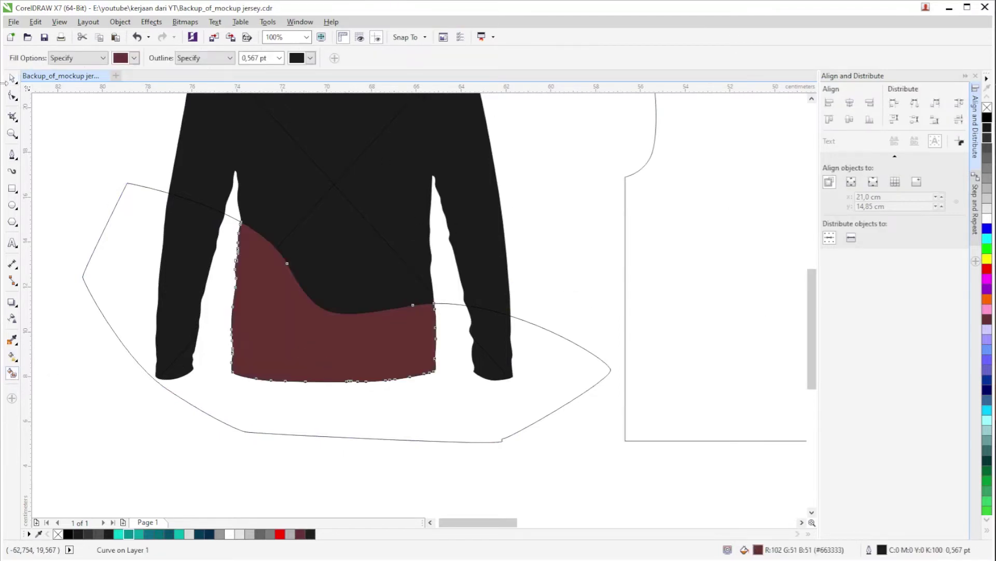
Delete the drawn curve and move the maroon piece down, then undo both changes.
click(11, 79)
key(Tab)
key(Delete)
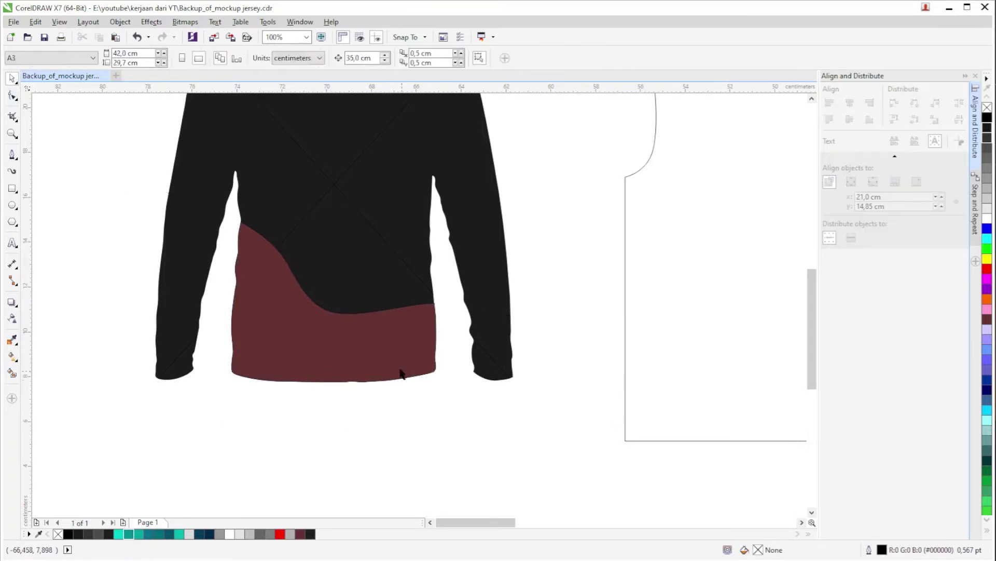
drag(400, 355, 399, 401)
key(ctrl+z)
scroll(418, 310, down, 1)
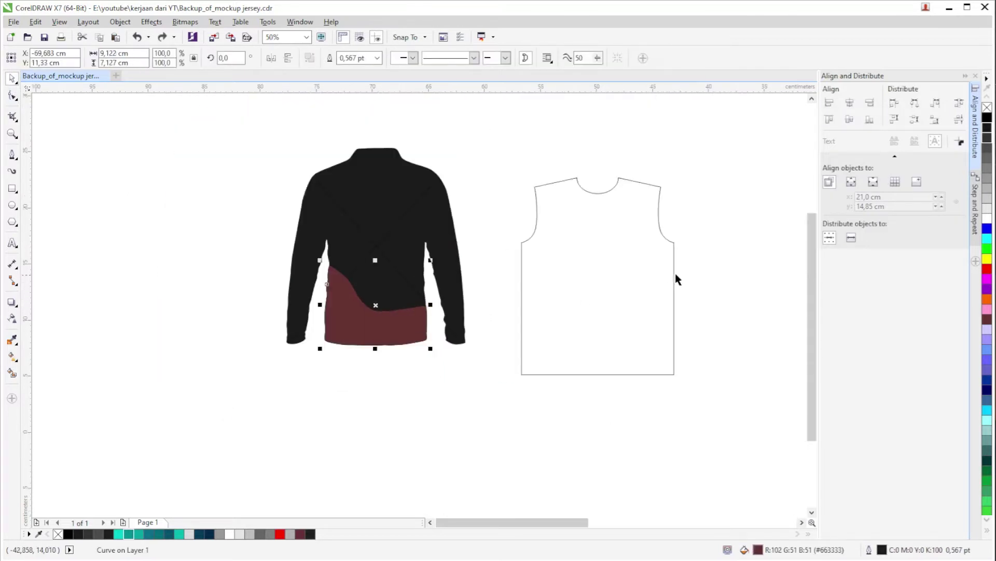
scroll(415, 310, up, 1)
key(ctrl+z)
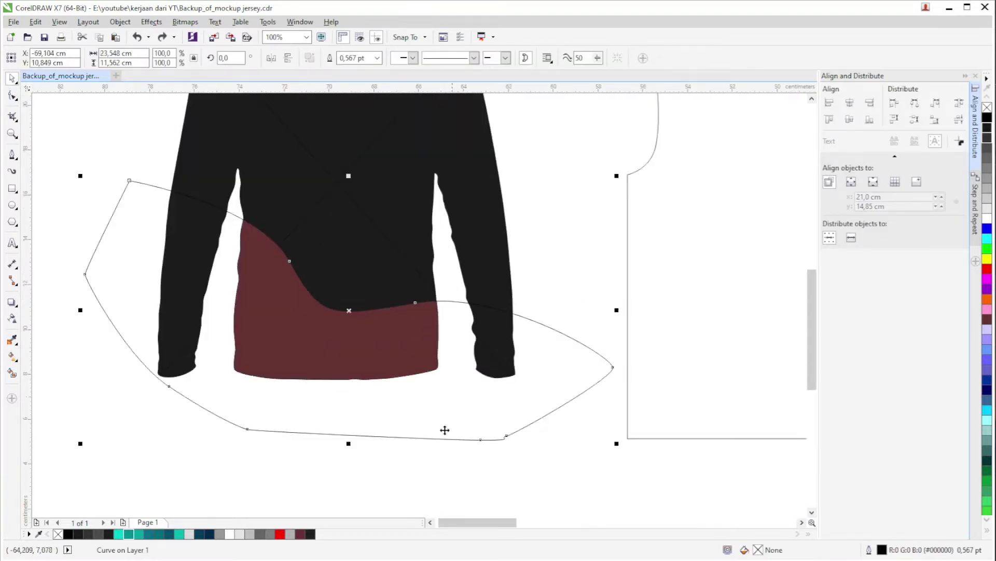
Intersect the drawn curve with the black jersey shape, and delete the curve and the maroon piece.
click(417, 452)
click(445, 407)
shift+click(351, 191)
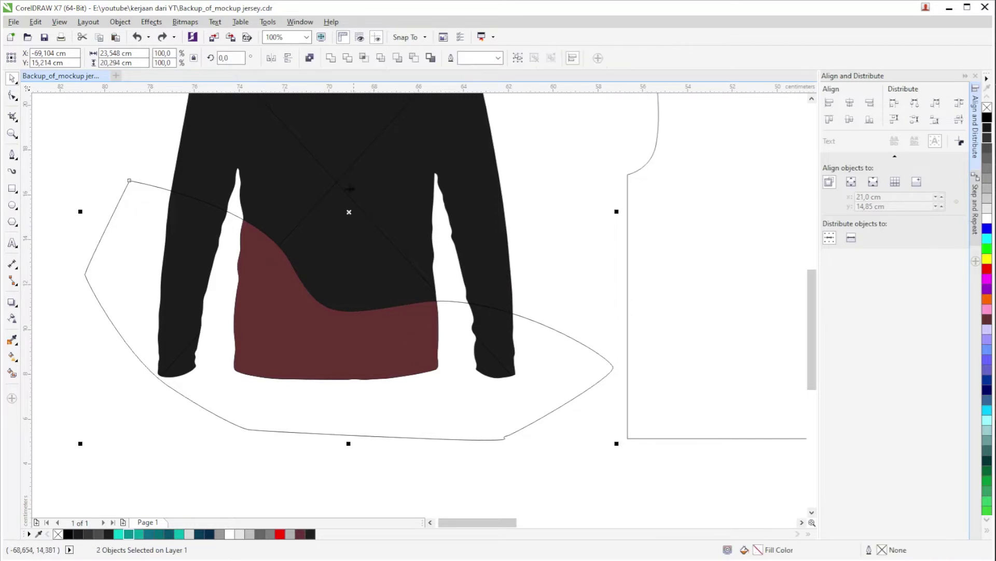
click(364, 59)
click(544, 346)
key(Delete)
drag(356, 340, 296, 389)
key(Delete)
Move the intersected lower jersey piece onto the blank shirt pattern and enlarge it to 151.1% to match the pattern's width.
click(376, 367)
scroll(379, 378, down, 1)
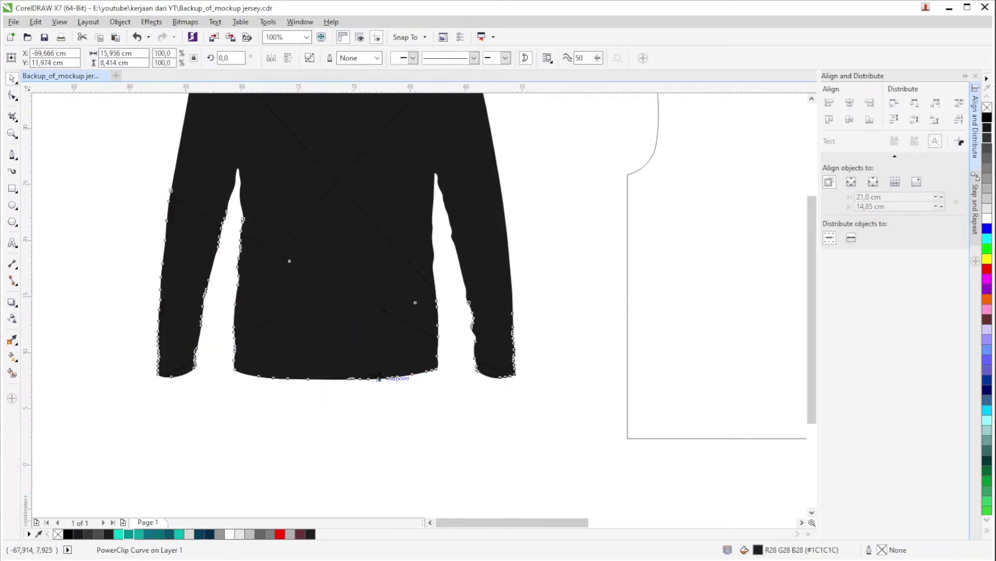
drag(311, 326, 516, 358)
drag(559, 287, 596, 263)
mouse_move(498, 364)
mouse_down()
mouse_move(515, 363)
mouse_move(502, 362)
mouse_up()
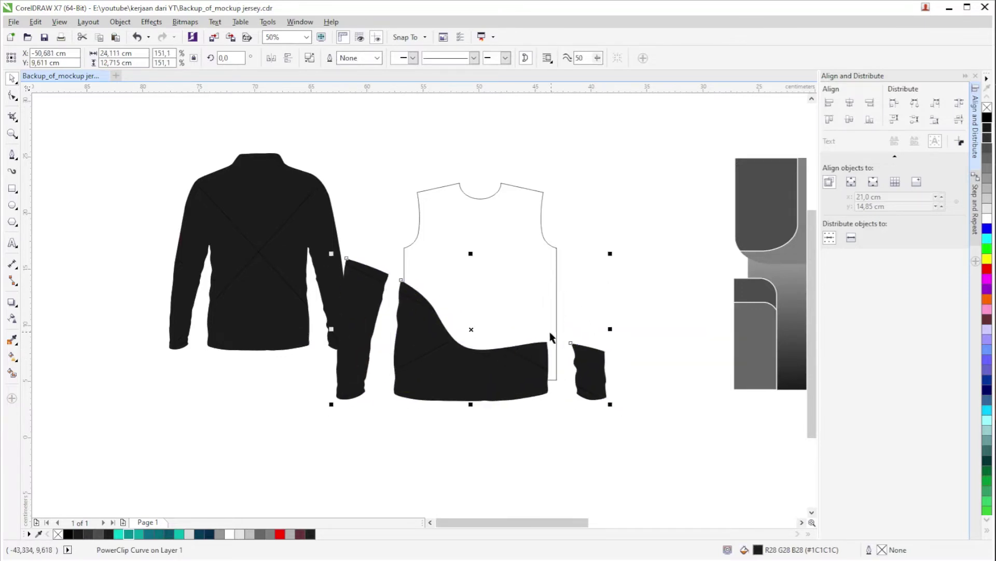
Undo the intersected piece's resizing and moves, the deletions and the intersection, restoring the curve and the maroon piece.
scroll(390, 320, up, 1)
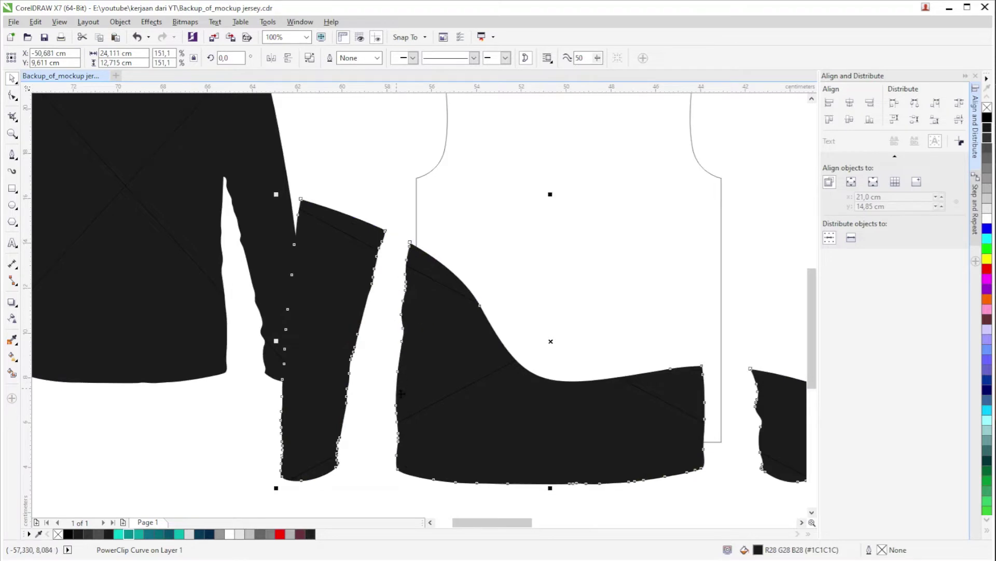
scroll(401, 394, down, 2)
key(ctrl+z)
key(ctrl+z)
key(ctrl+z)
key(ctrl+z)
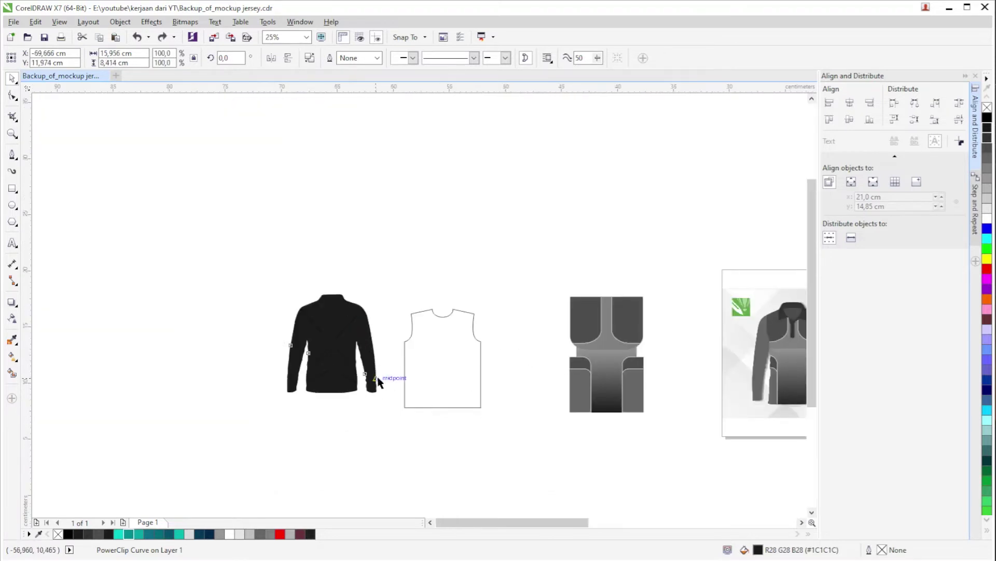
scroll(378, 383, up, 1)
key(ctrl+z)
key(ctrl+z)
key(ctrl+z)
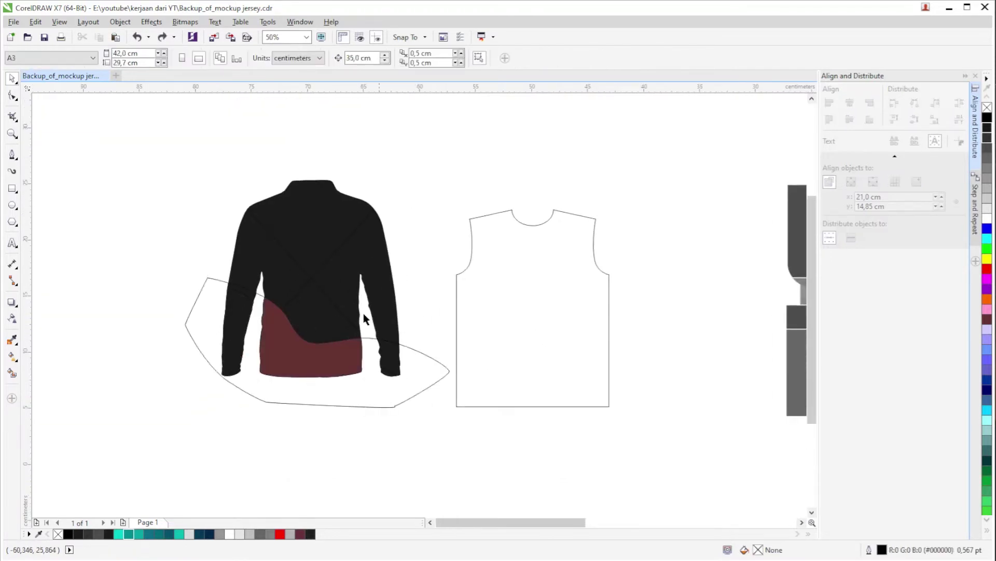
Delete the maroon piece at the jersey's hem and fill the drawn curve with medium grey.
click(303, 378)
key(Delete)
right_click(356, 400)
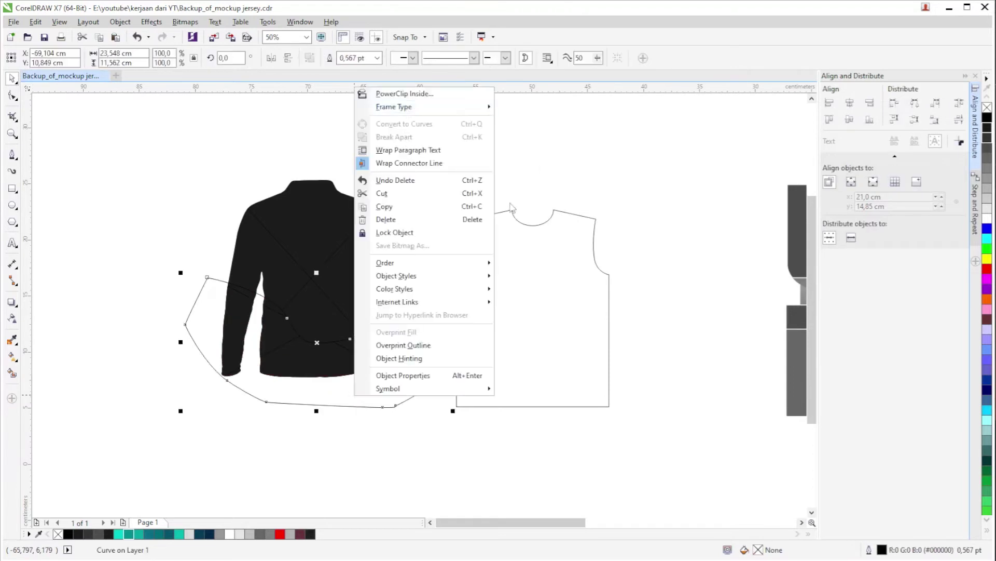
key(Escape)
click(317, 341)
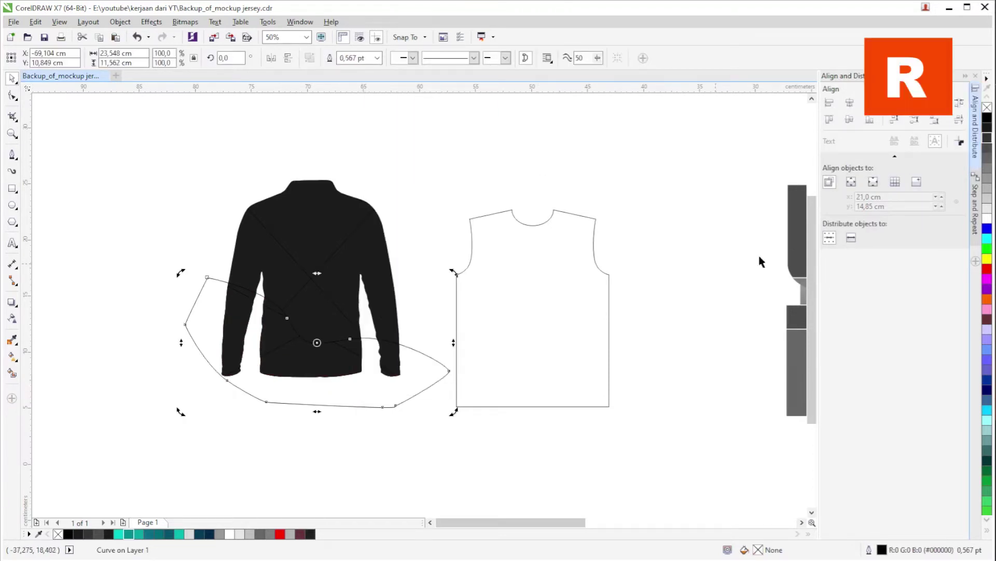
click(988, 168)
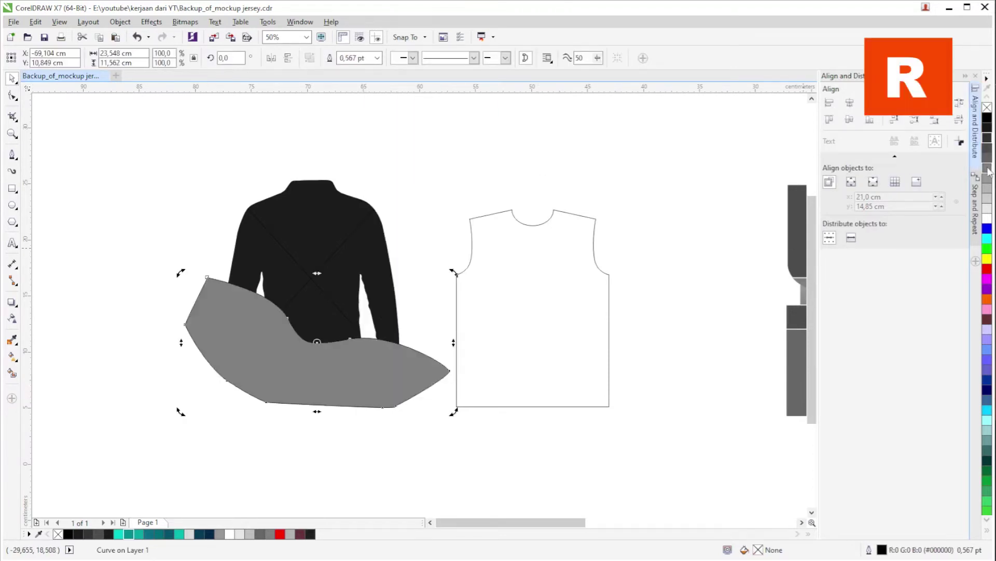
PowerClip the grey curve inside the black jersey shape.
right_click(341, 387)
click(389, 86)
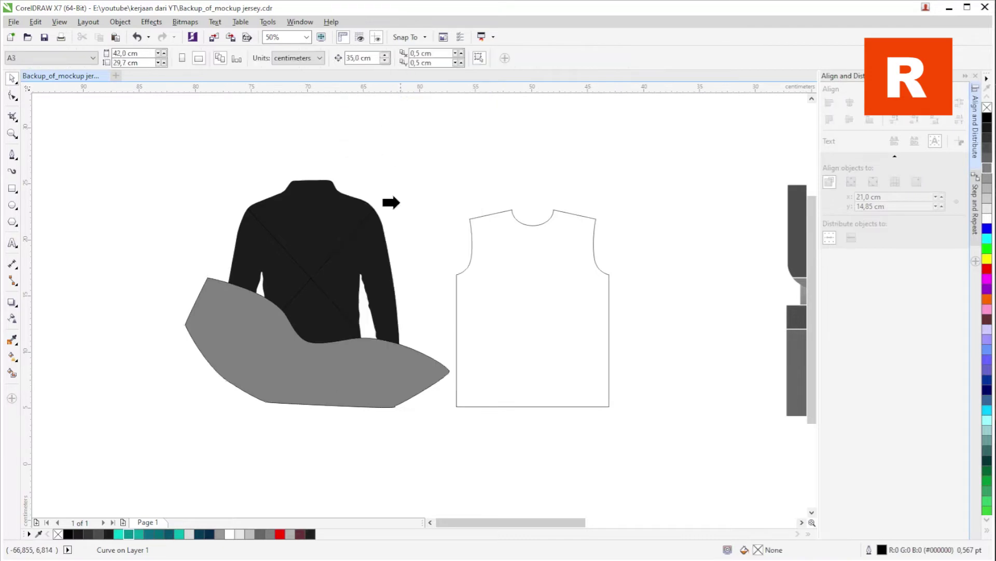
click(319, 292)
Edit the jersey's PowerClip contents, shift the grey curve down toward the hem, and finish editing.
click(281, 393)
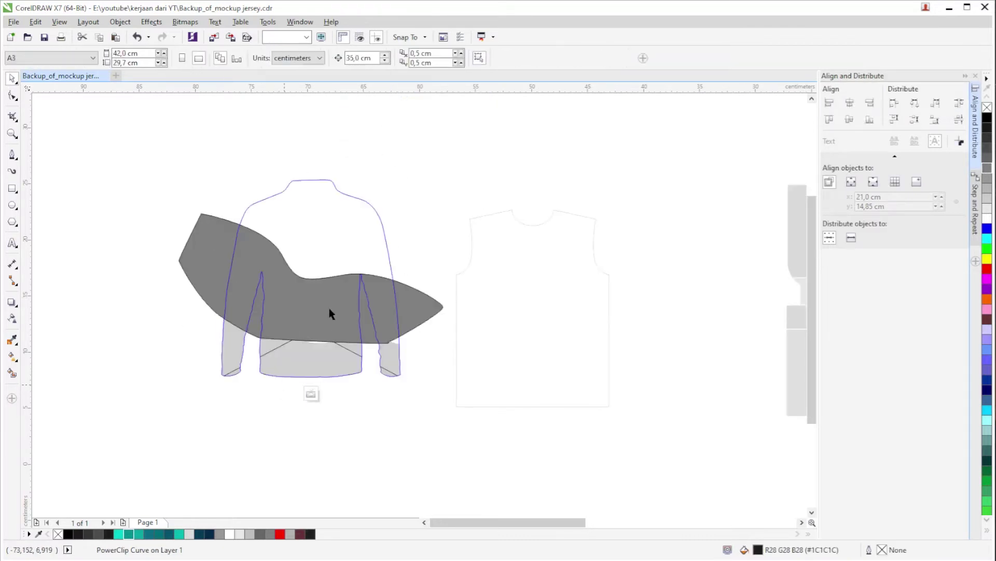
click(324, 352)
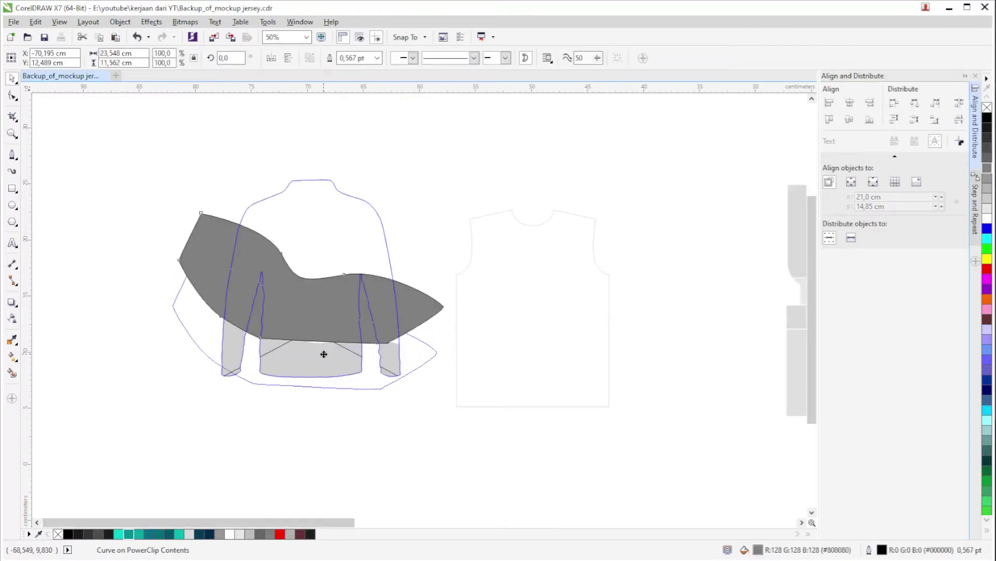
ctrl+click(347, 430)
scroll(322, 332, up, 2)
scroll(322, 330, down, 3)
key(ctrl+z)
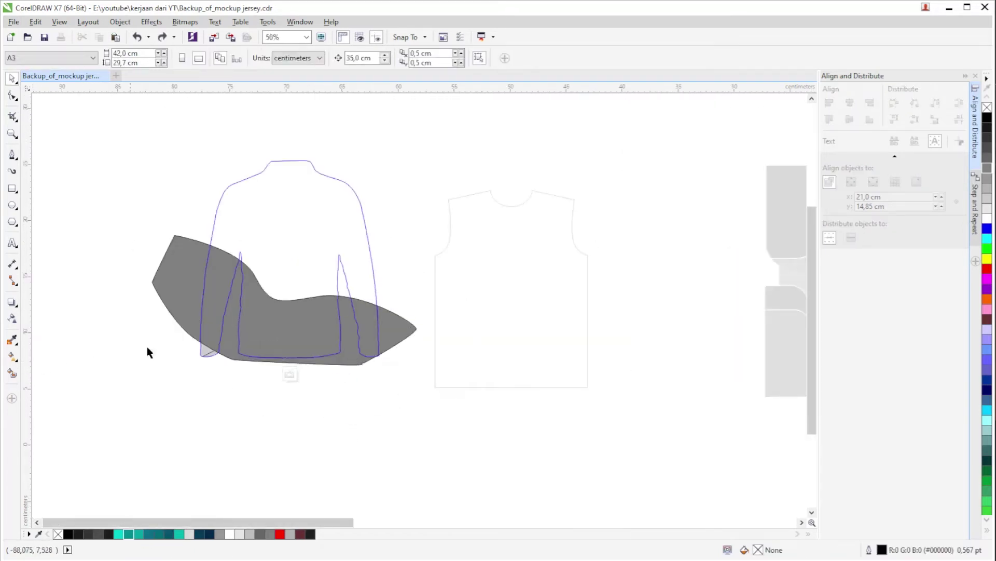
click(284, 307)
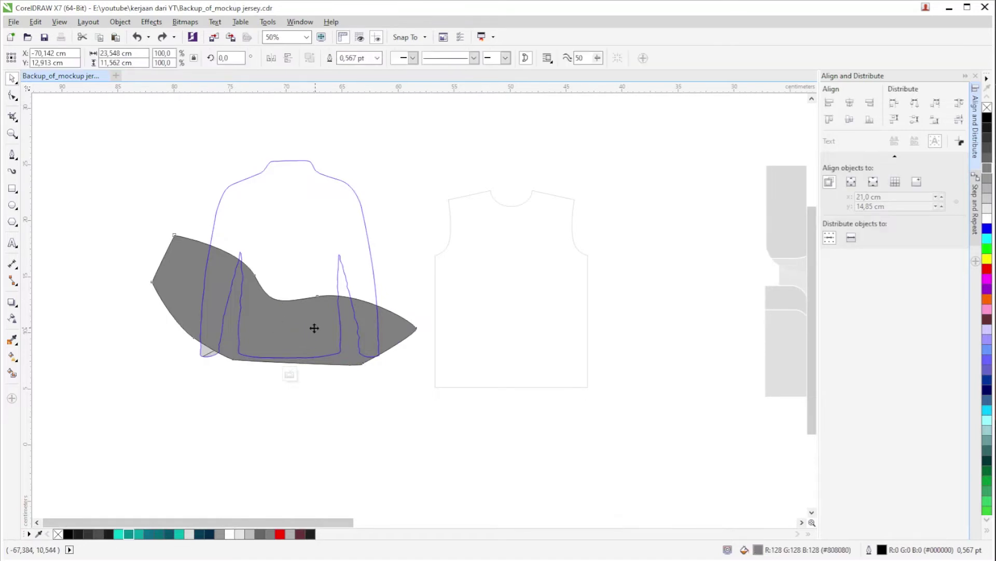
click(321, 345)
click(290, 374)
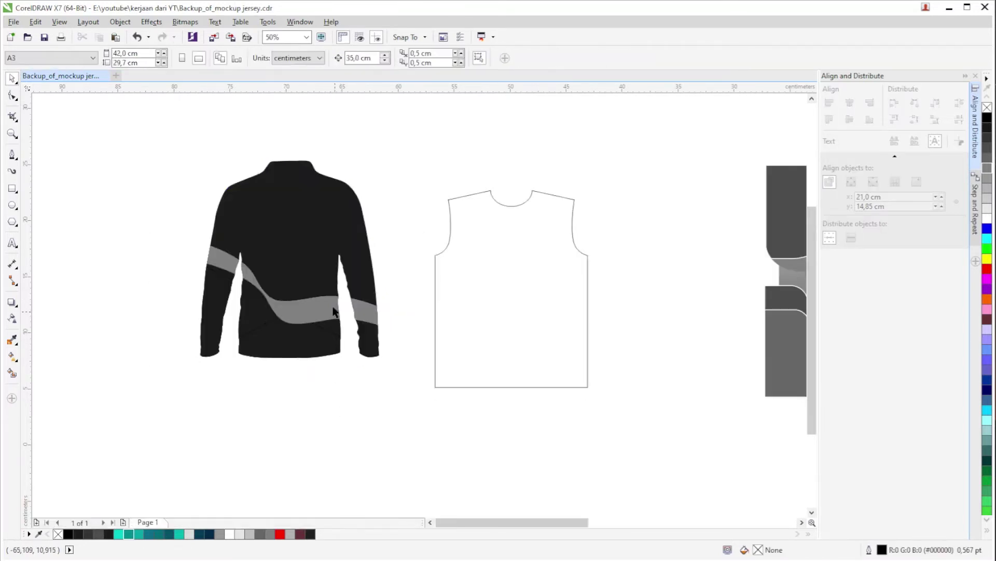
Reopen the jersey's PowerClip contents, lower the grey curve to Y 10,32 cm, and finish editing.
click(300, 312)
click(273, 373)
click(278, 347)
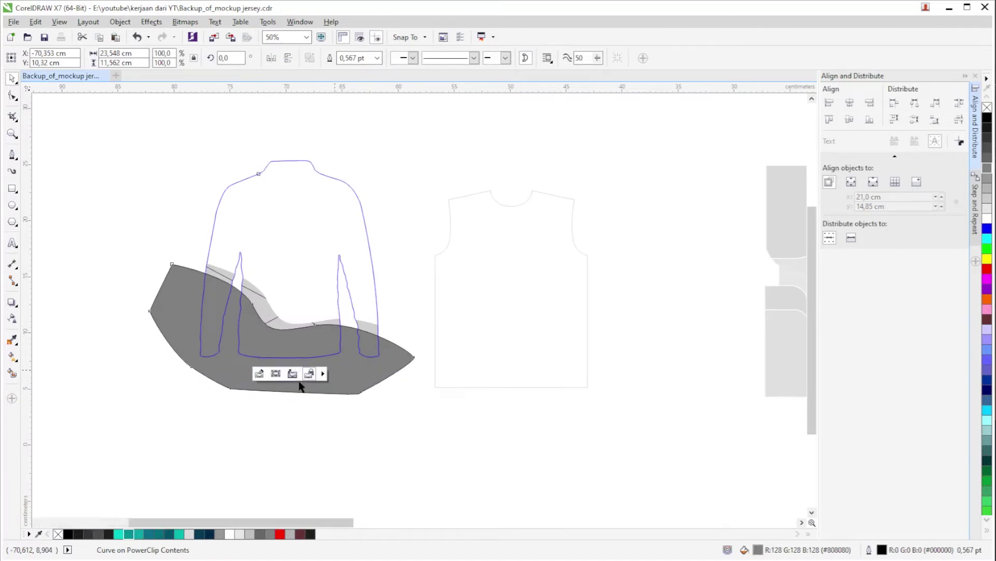
click(298, 376)
Remove the leftover black lower piece that covers the grey design on the jersey.
drag(300, 319, 214, 299)
key(ctrl+z)
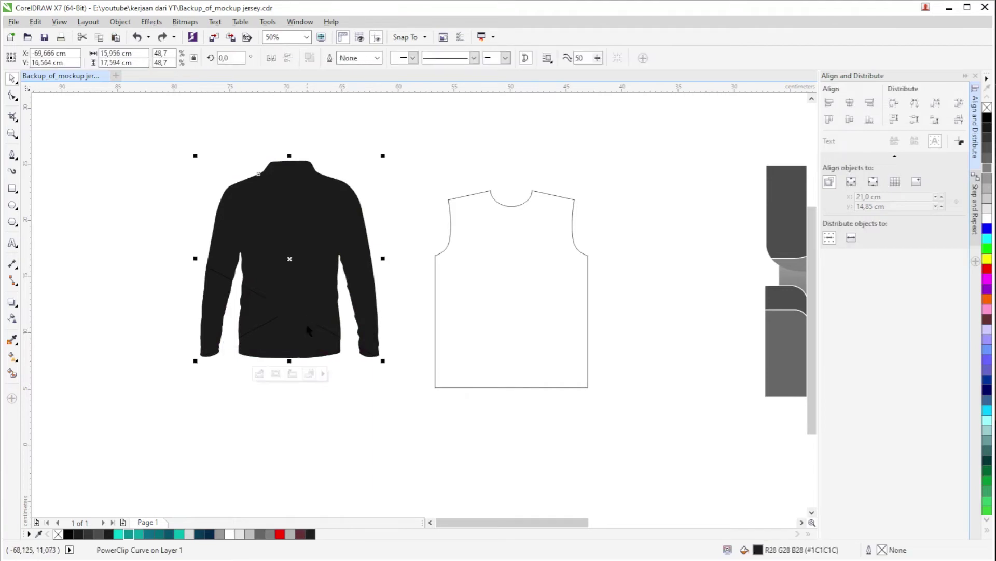
key(Delete)
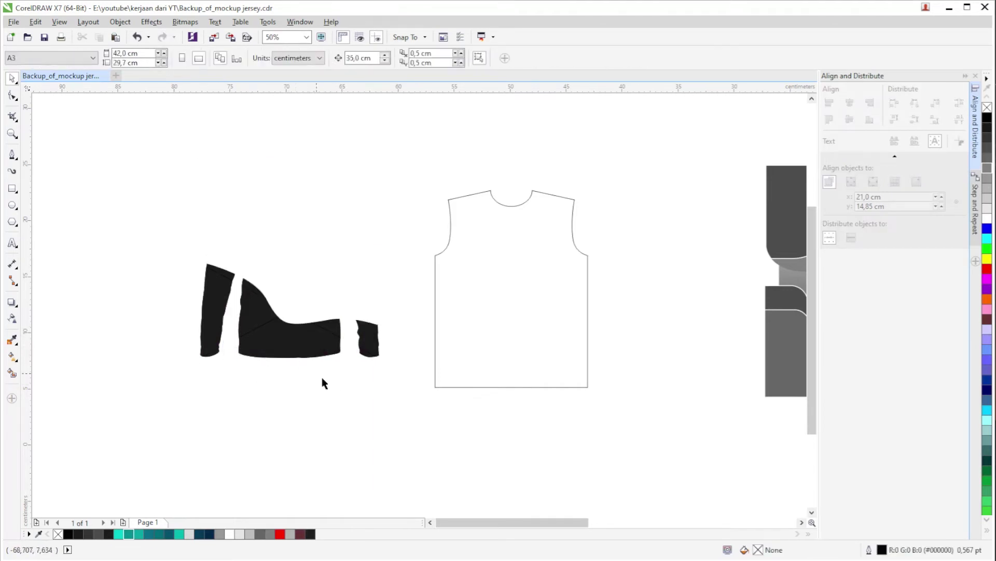
key(ctrl+z)
click(235, 392)
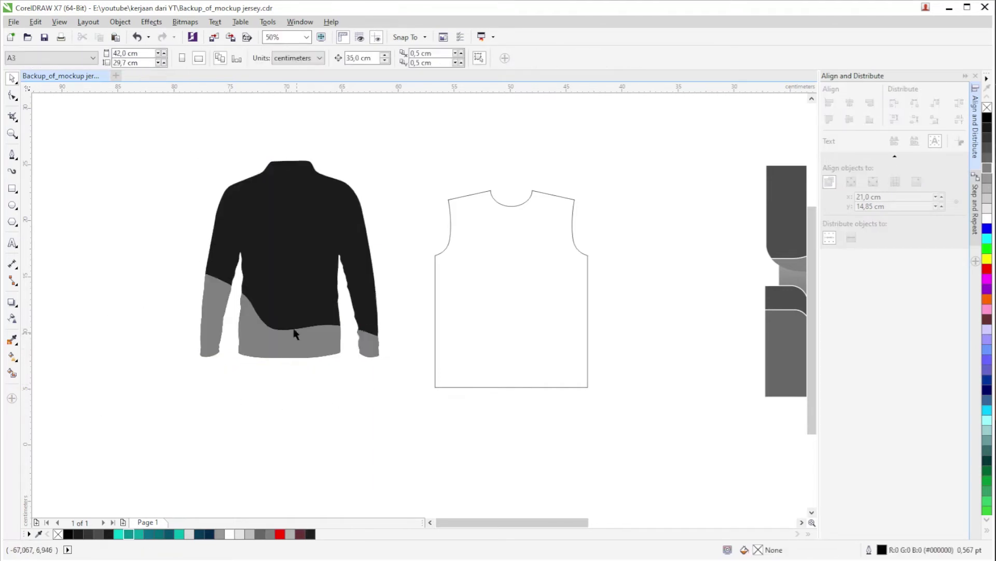
Extract the grey curve from the jersey's PowerClip.
scroll(289, 334, up, 2)
scroll(273, 320, down, 3)
scroll(292, 356, up, 2)
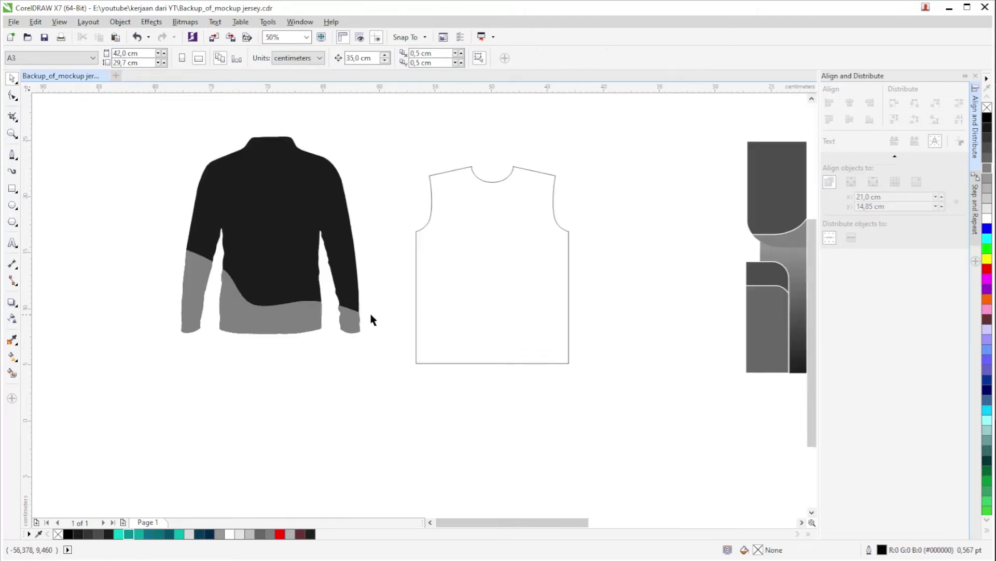
scroll(372, 319, down, 1)
scroll(410, 301, up, 1)
scroll(288, 315, down, 1)
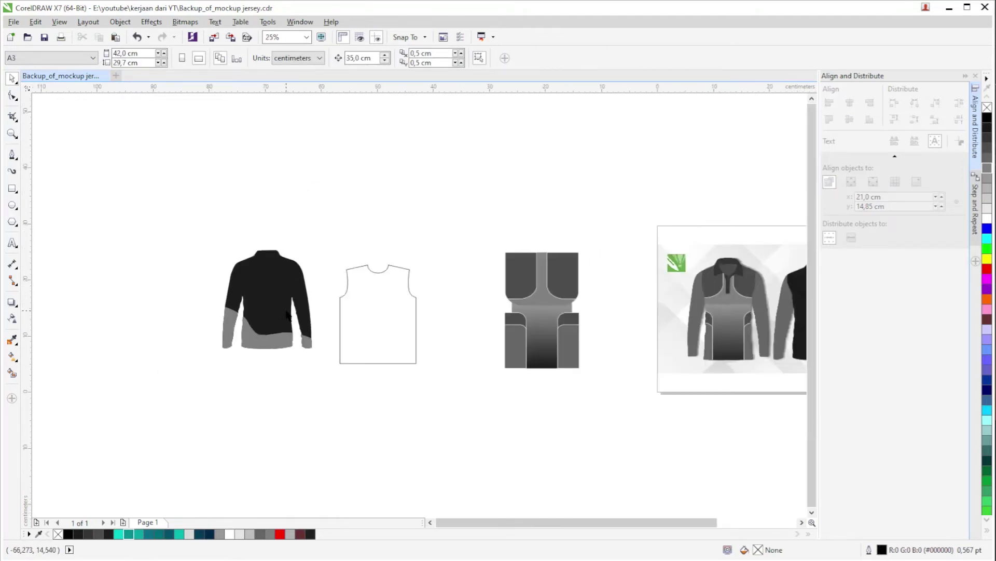
scroll(287, 315, up, 1)
click(270, 363)
click(258, 404)
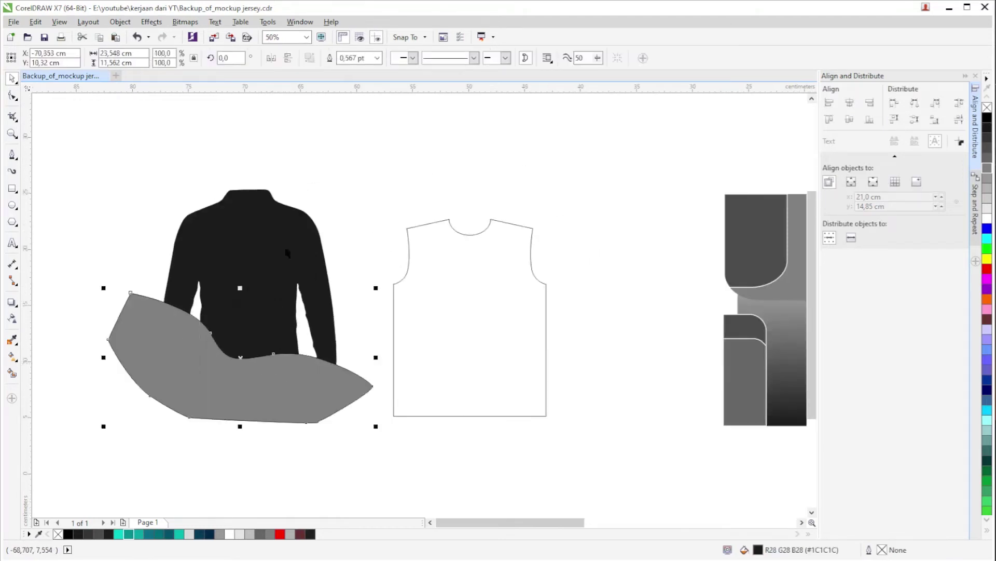
key(Escape)
Place the extracted grey curve behind the lower part of the blank shirt pattern, and delete the curve.
drag(297, 391, 508, 396)
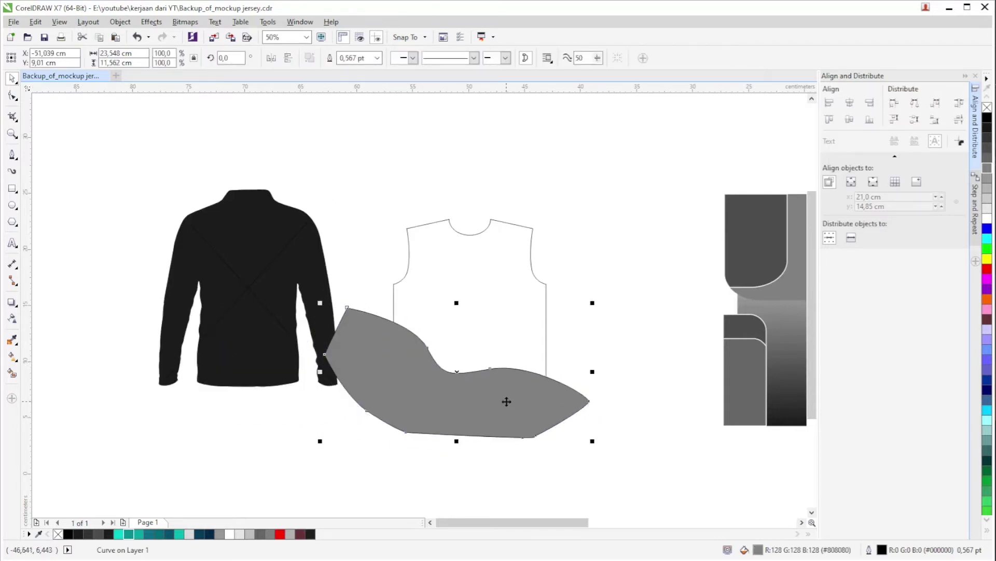
key(ctrl+Page_Down)
key(Escape)
click(569, 401)
drag(569, 400, 572, 402)
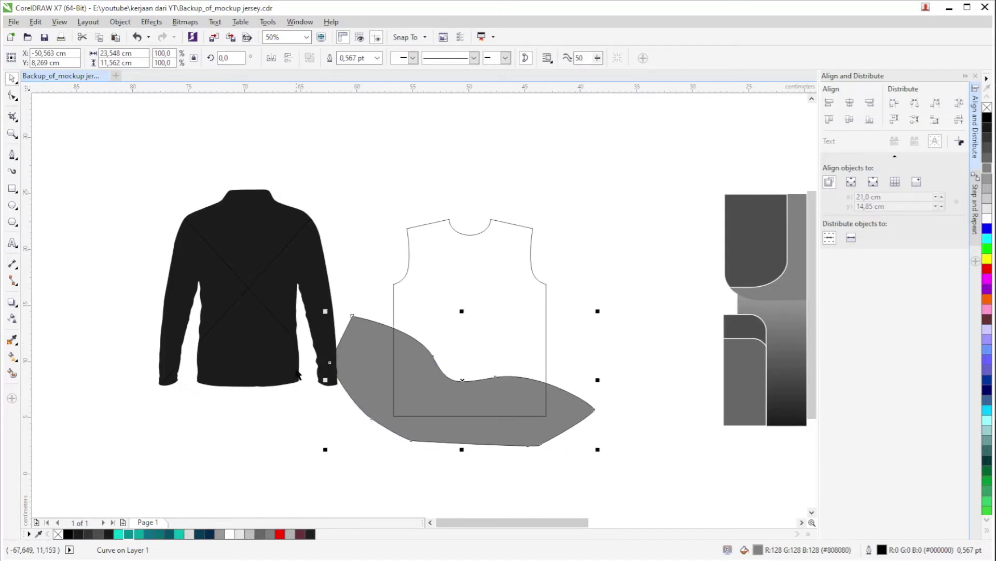
key(Delete)
Move the two central gradient rectangles 35 cm down out of the grey panel design and group them.
scroll(372, 287, right, 3)
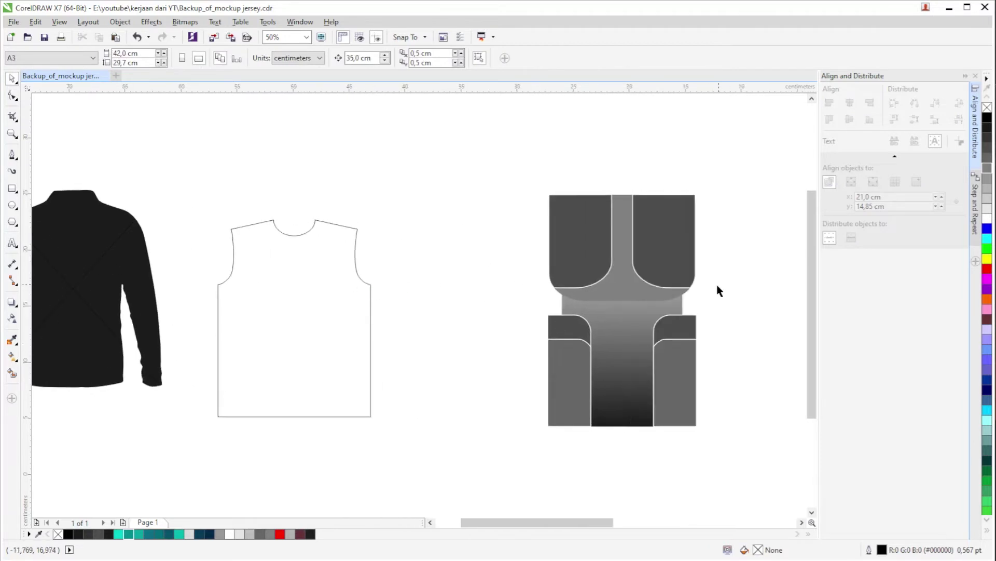
click(683, 307)
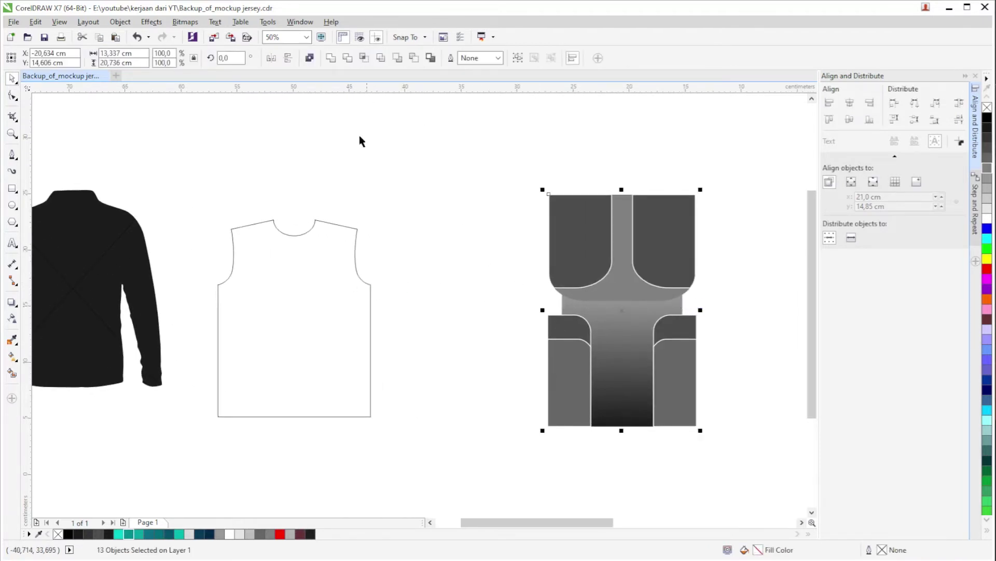
click(639, 327)
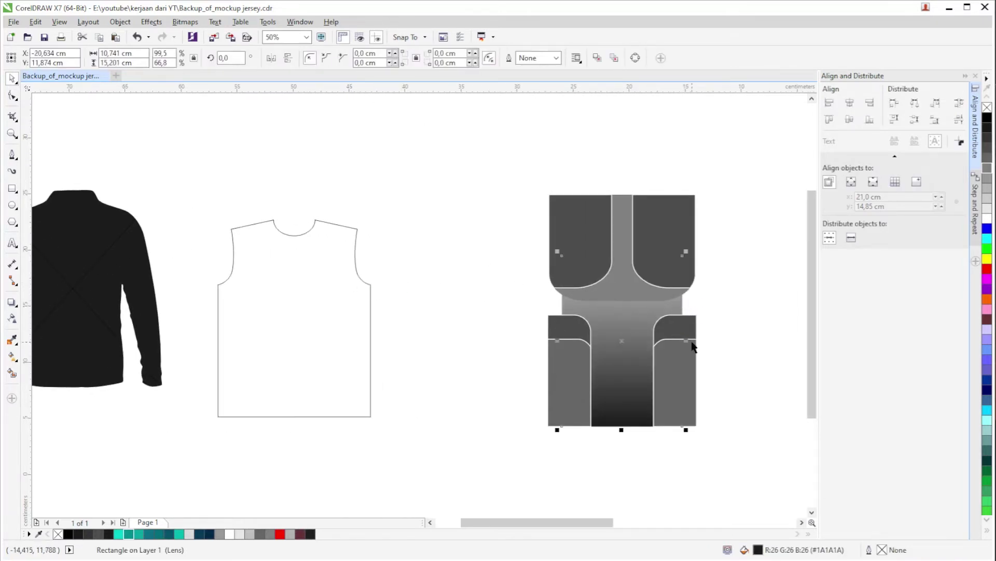
key(Down)
click(628, 338)
key(Down)
scroll(627, 338, down, 2)
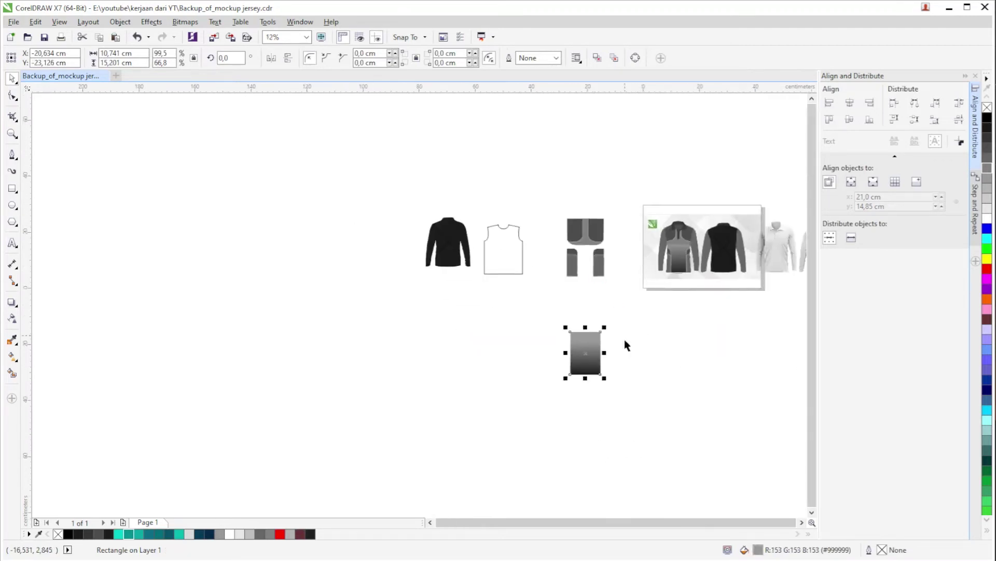
scroll(625, 340, up, 1)
drag(500, 280, 629, 430)
drag(624, 329, 628, 417)
key(ctrl+g)
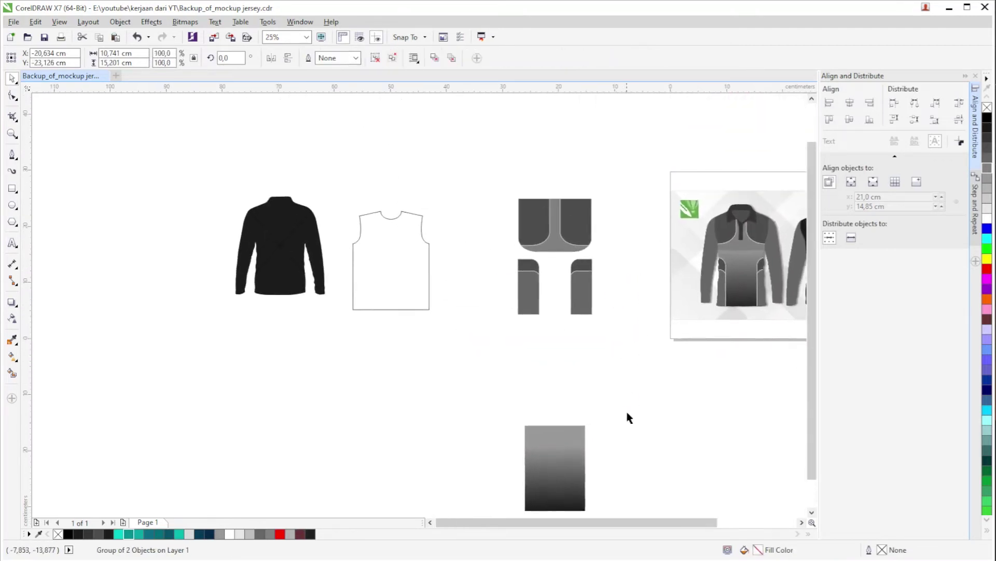
Move the grouped gradient rectangles 35 cm up into the panel design and group all the design pieces.
key(Up)
scroll(612, 252, up, 1)
drag(560, 289, 574, 273)
click(632, 278)
scroll(605, 213, down, 1)
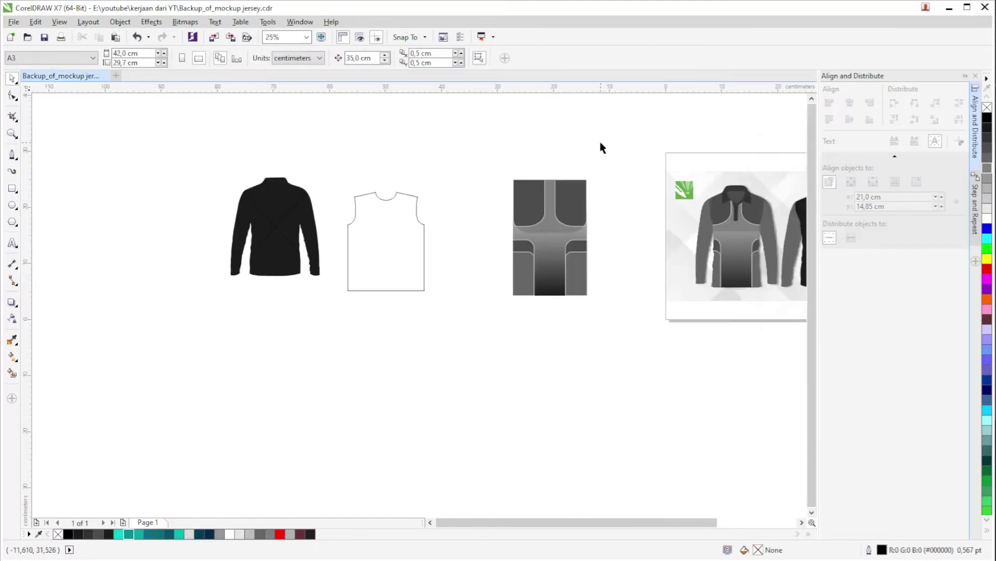
drag(463, 350, 463, 351)
click(415, 266)
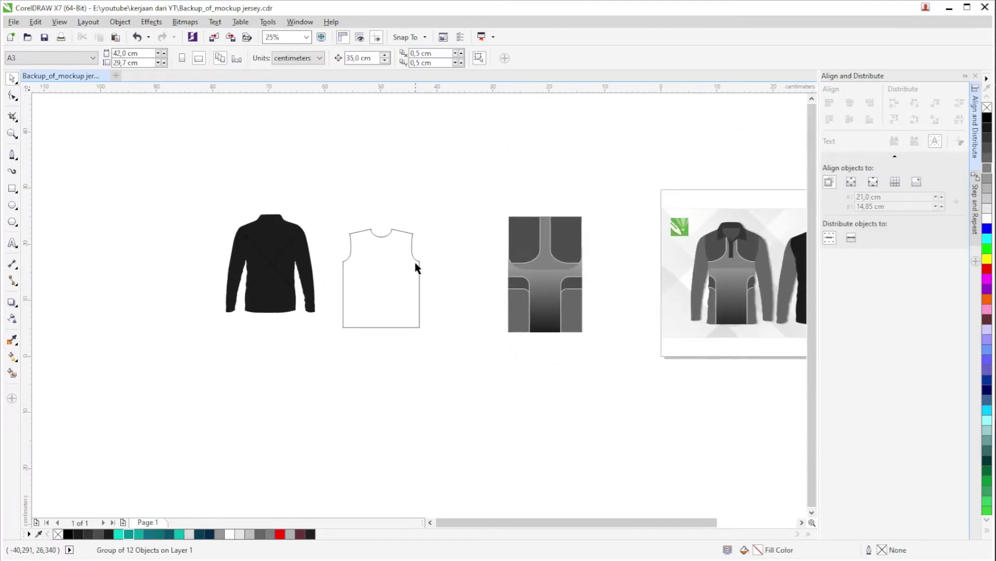
Set the design group's width to 13,6 cm, proportionally, to match the blank shirt pattern's width.
scroll(418, 269, up, 1)
click(334, 318)
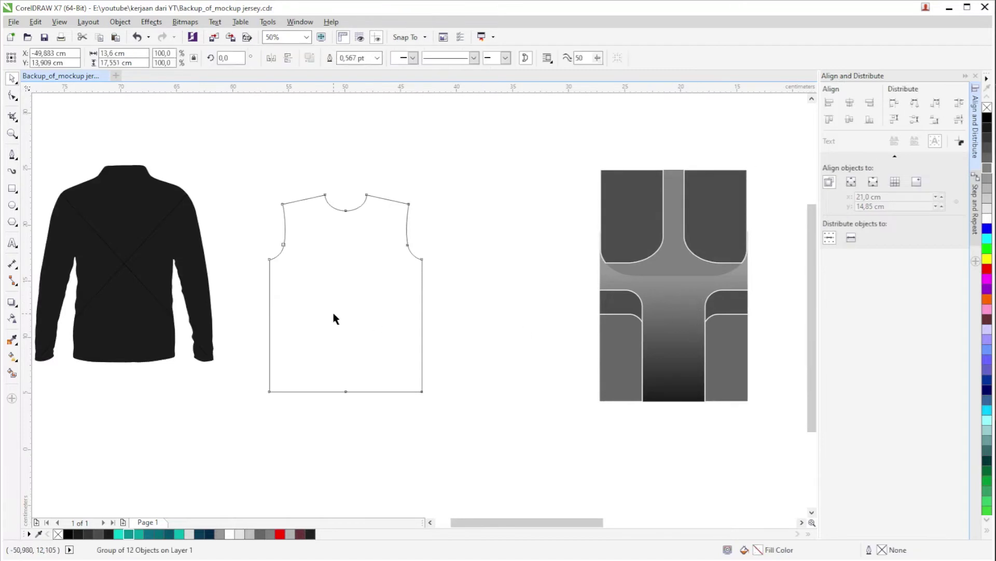
click(539, 344)
click(373, 304)
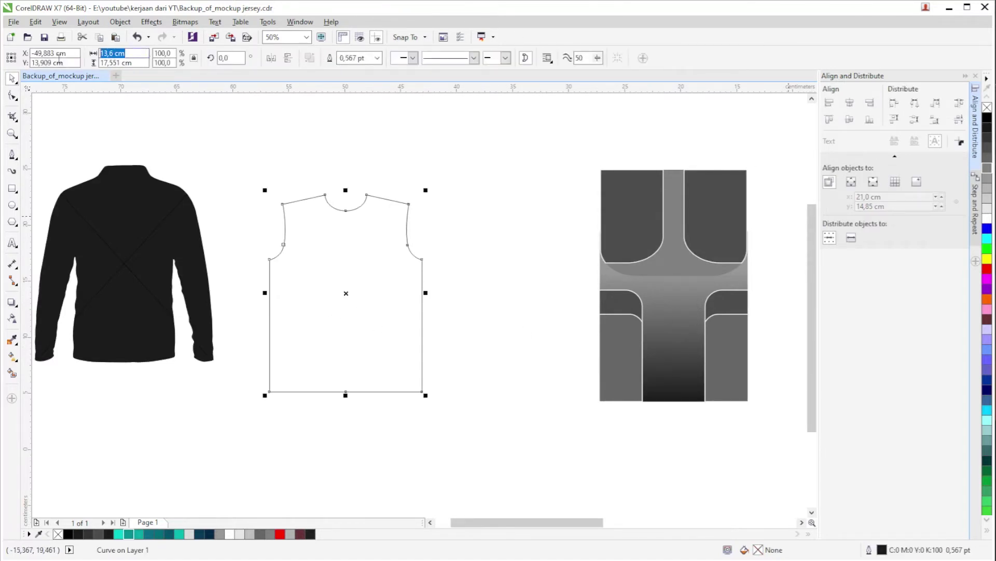
click(394, 160)
click(675, 251)
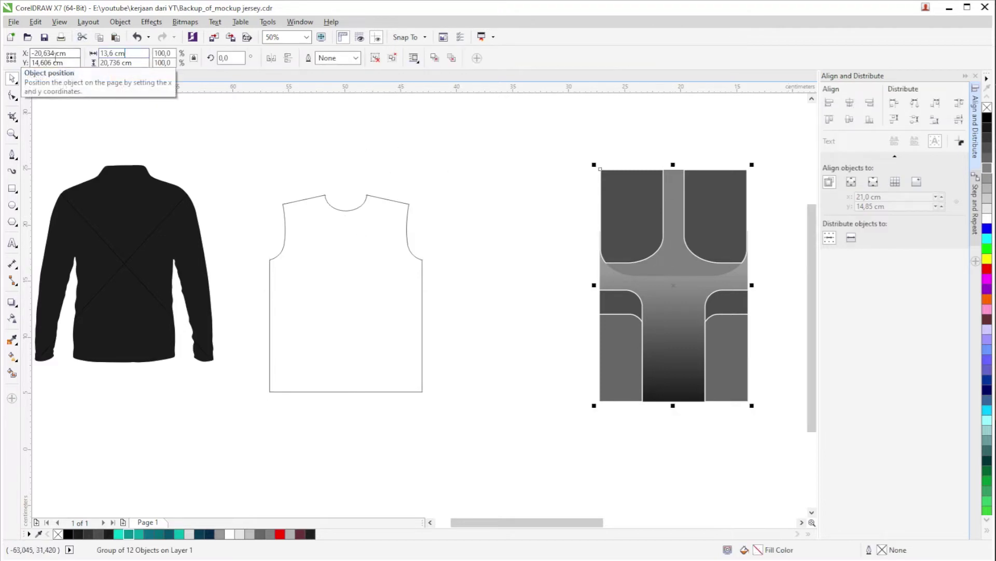
text(13,6)
key(Return)
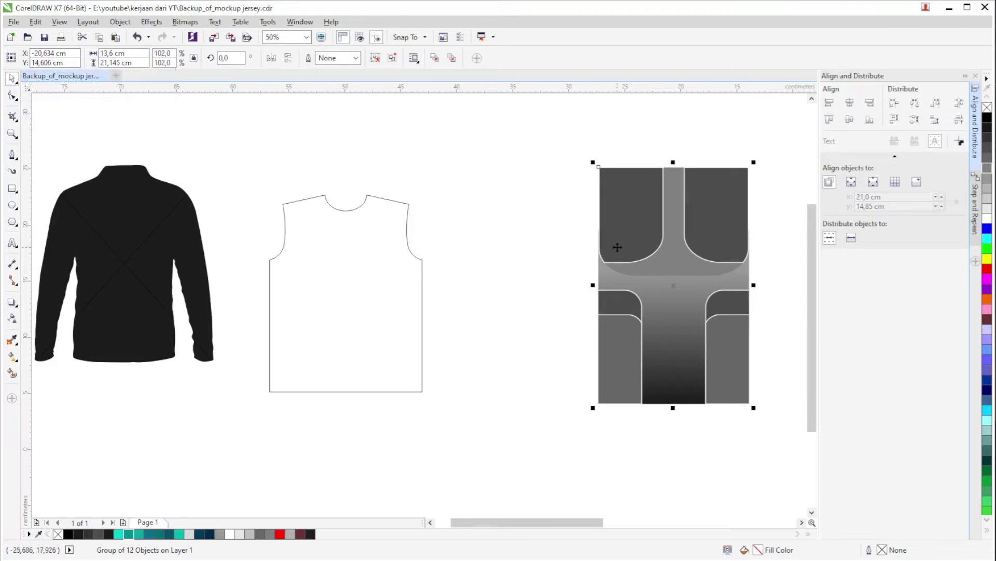
Move the blank shirt pattern onto the design group and align their centers horizontally and vertically.
drag(353, 283, 680, 273)
shift+click(716, 176)
drag(717, 179, 616, 174)
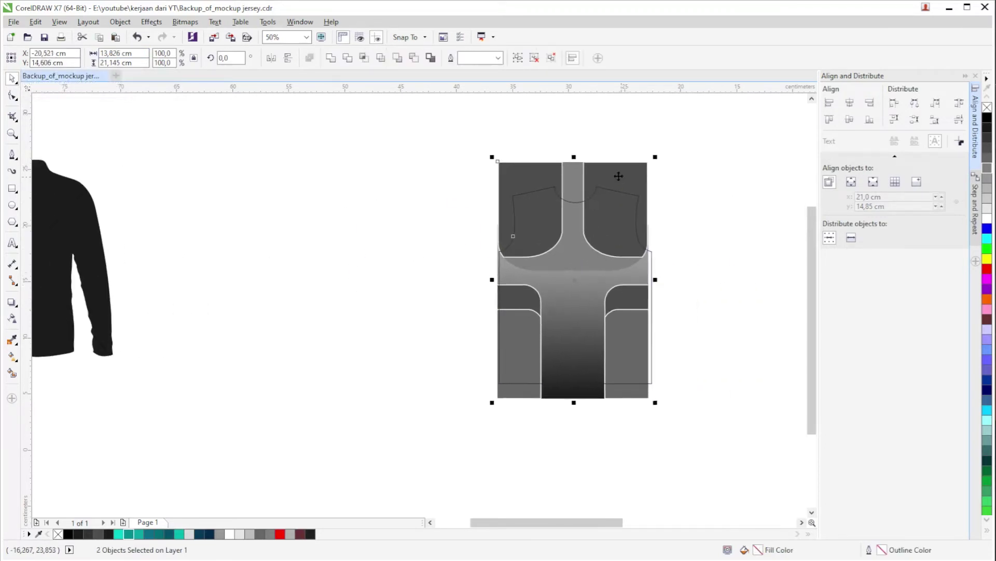
key(c)
key(e)
click(679, 160)
Enlarge the design group proportionally about its center to 104,5% to cover the shirt pattern's full width.
scroll(636, 172, up, 1)
click(656, 152)
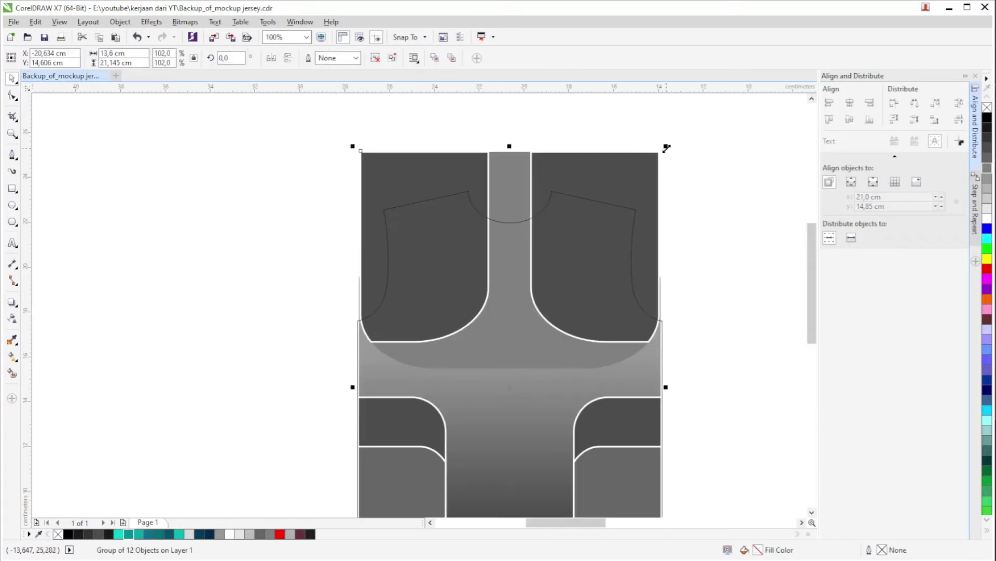
drag(666, 148, 674, 139)
scroll(654, 288, down, 1)
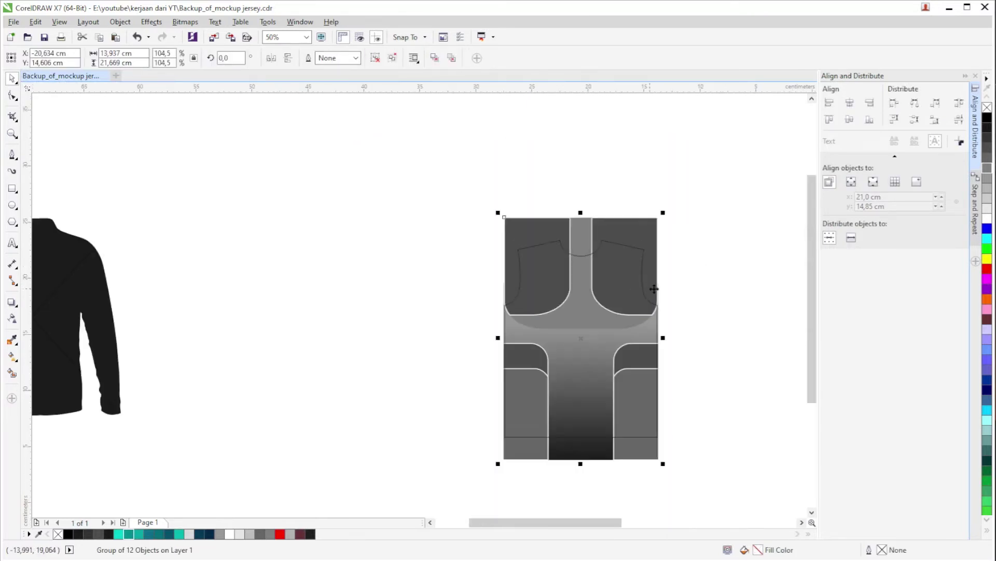
scroll(576, 240, up, 1)
scroll(356, 271, down, 1)
scroll(362, 299, up, 1)
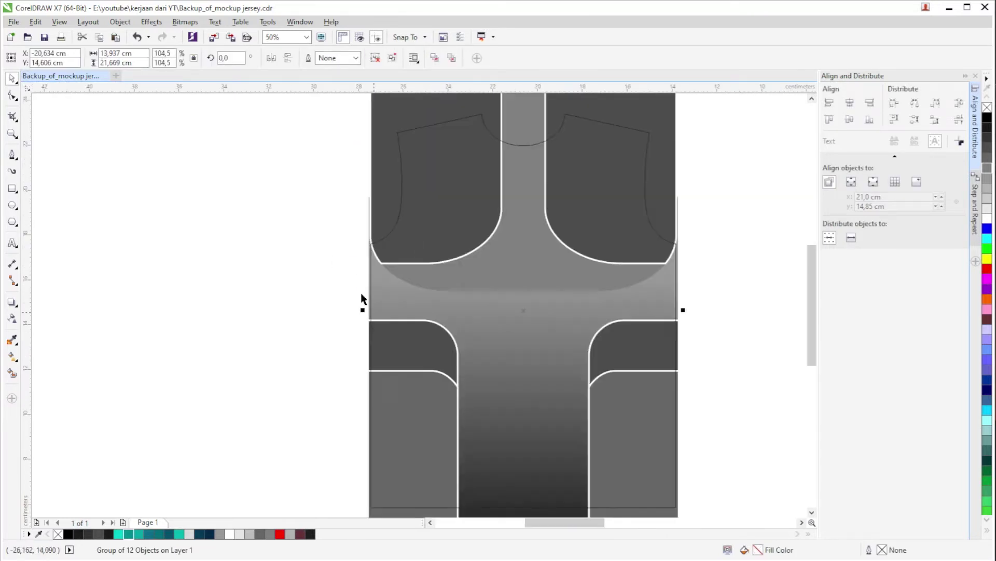
scroll(376, 349, down, 1)
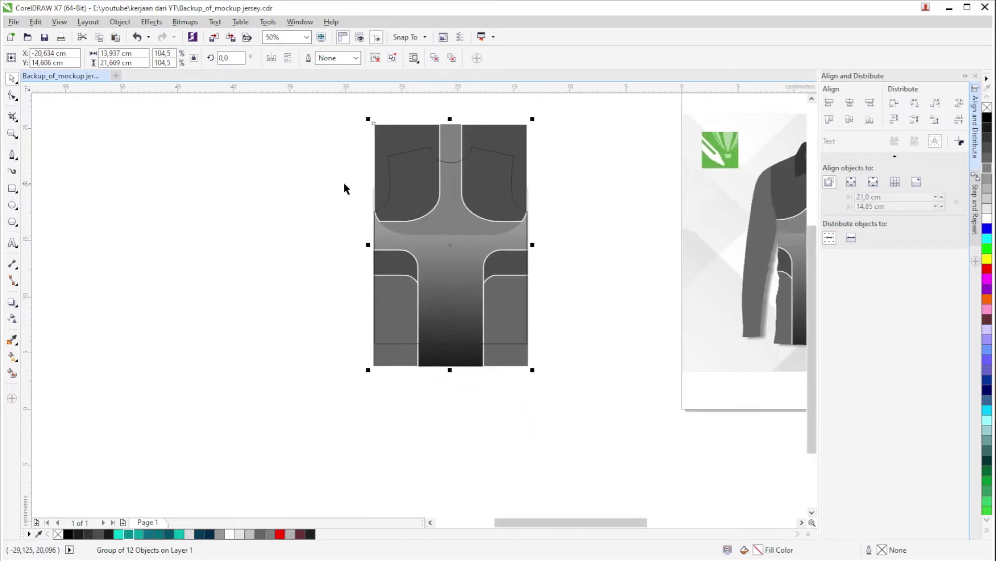
click(585, 180)
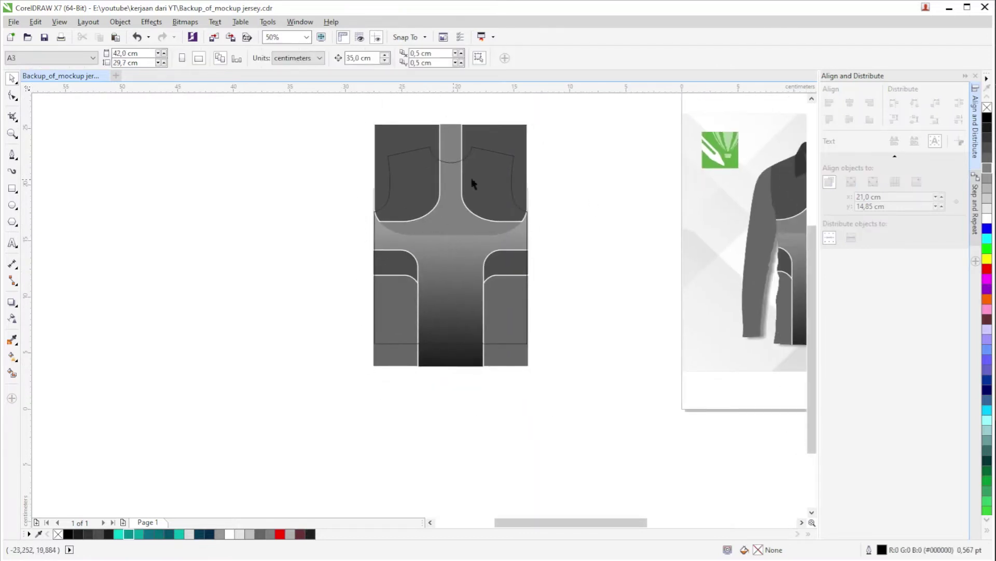
PowerClip the design group inside the blank shirt pattern and remove the pattern's outline.
right_click(502, 137)
click(545, 146)
click(580, 206)
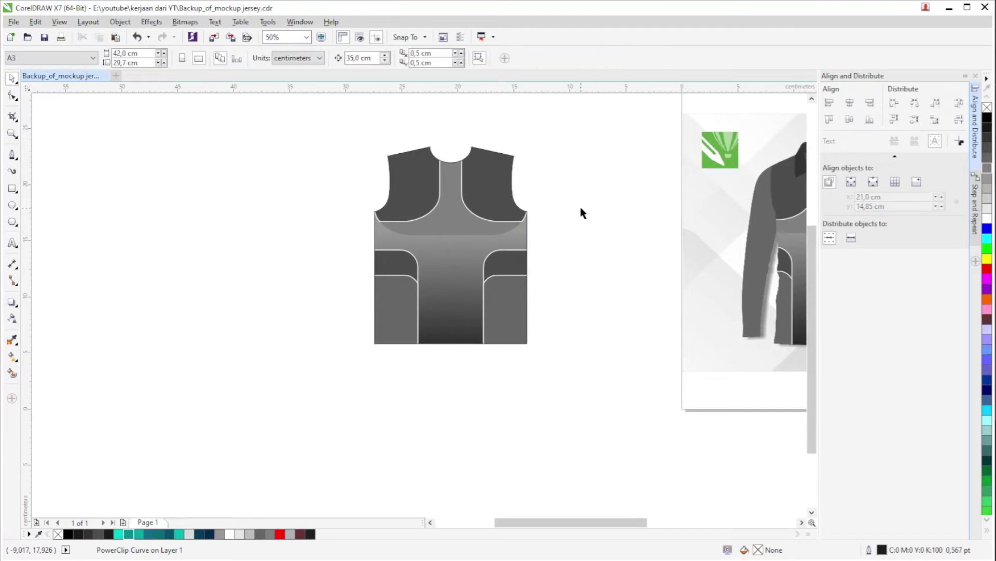
click(529, 239)
click(596, 173)
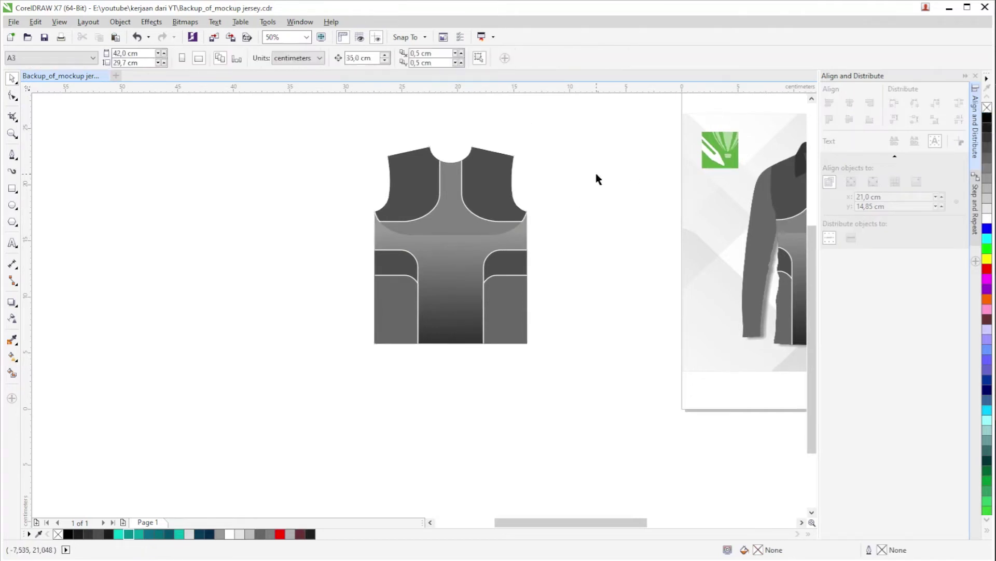
scroll(502, 208, up, 2)
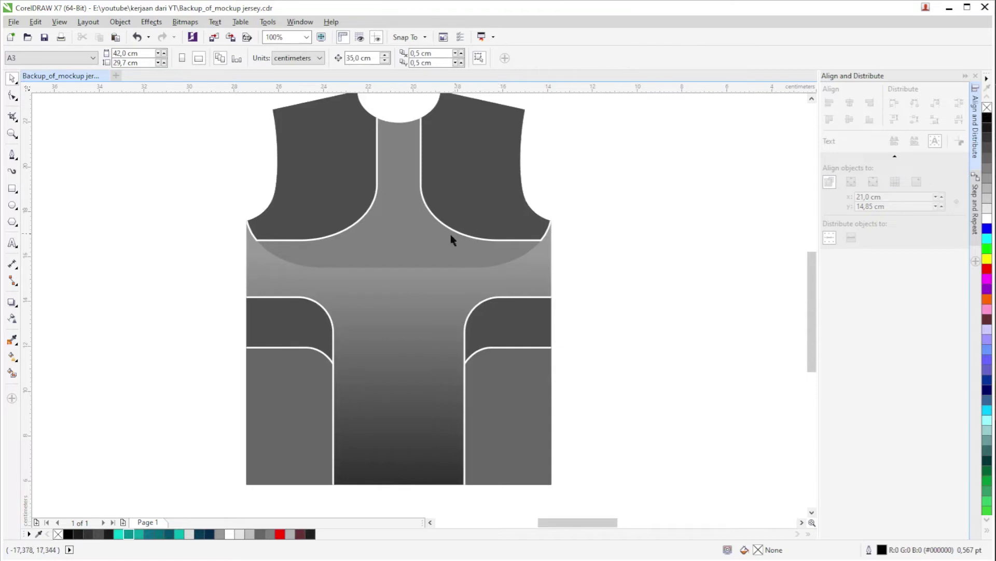
scroll(423, 244, down, 2)
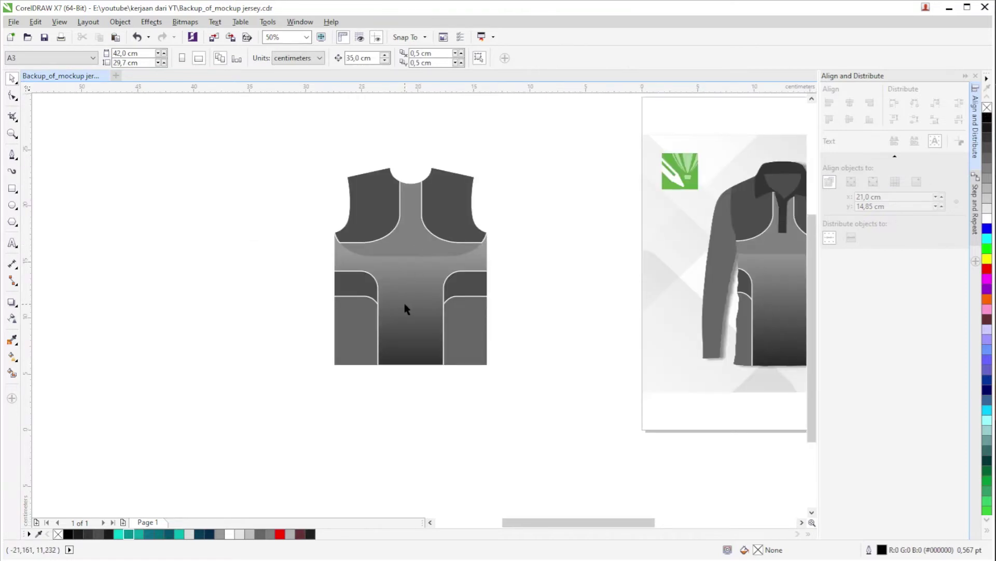
scroll(405, 308, up, 2)
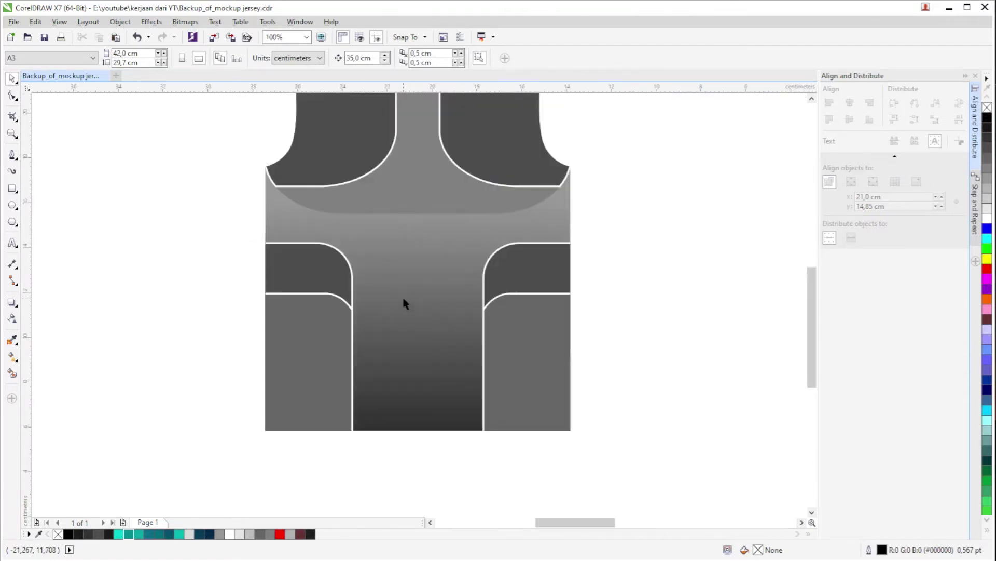
scroll(279, 254, down, 2)
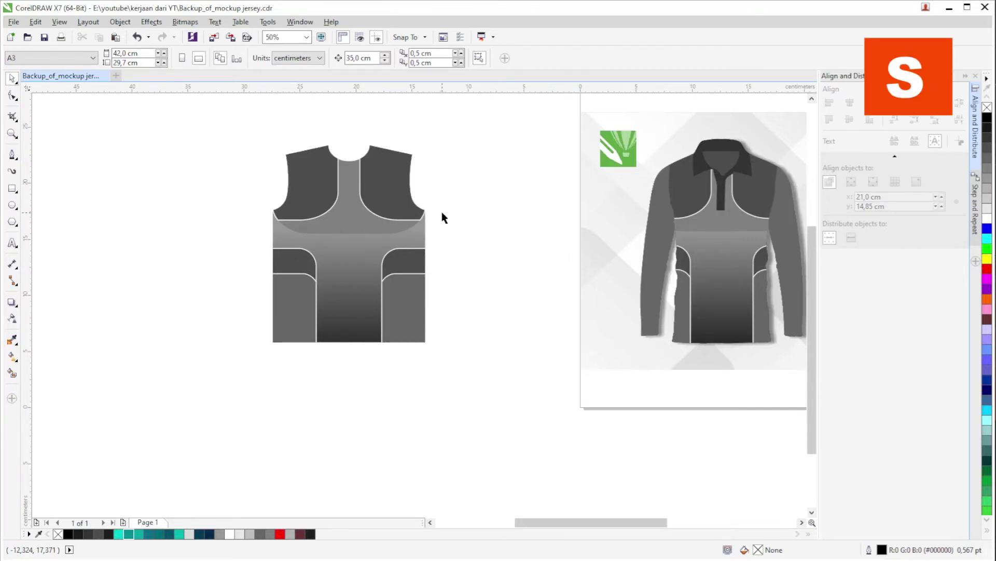
Delete the spare black back shirt shape lying apart from the page.
scroll(450, 256, down, 1)
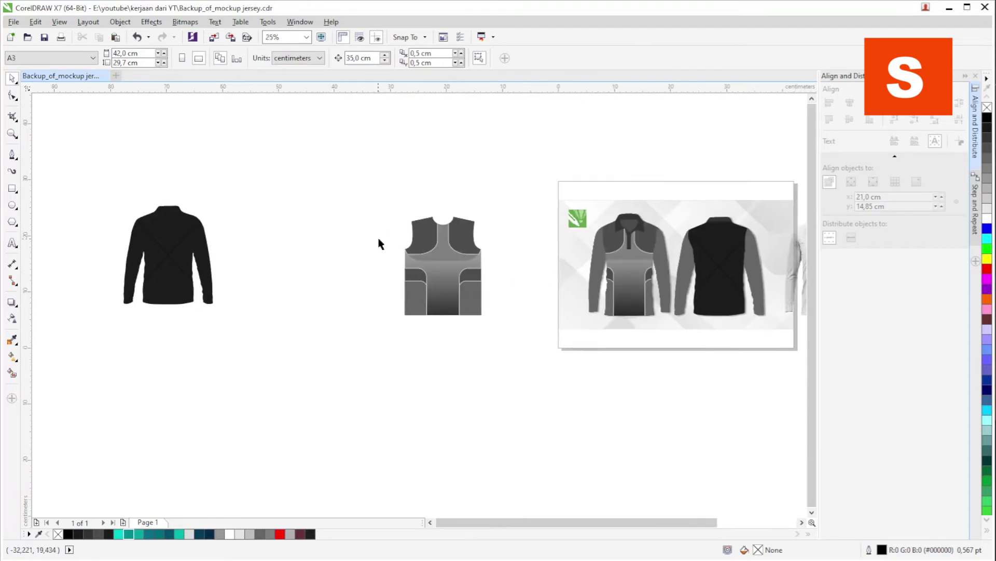
drag(301, 163, 102, 335)
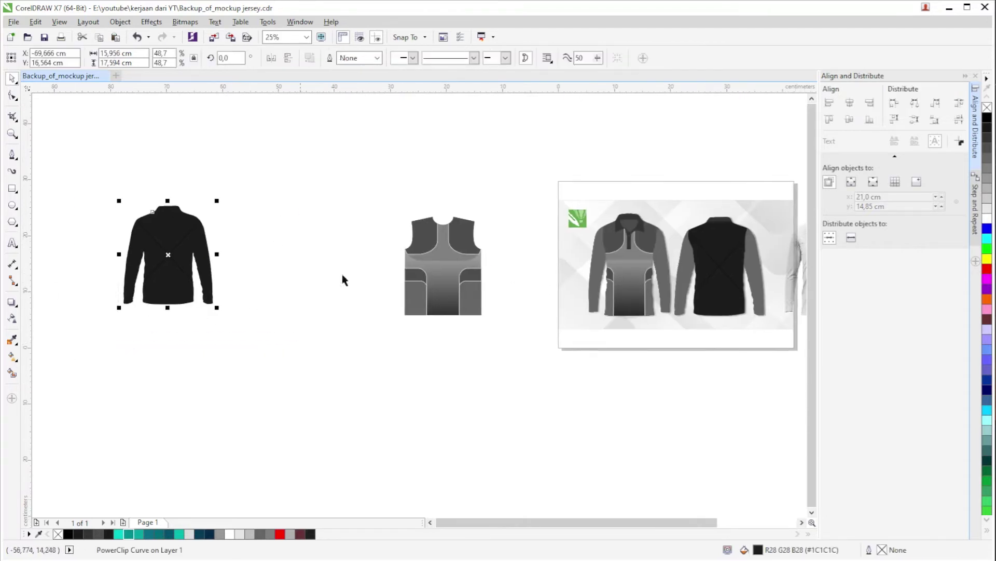
key(Delete)
Extract the design group from the blank shirt pattern and PowerClip it inside the mockup's black back shirt.
click(439, 294)
click(445, 332)
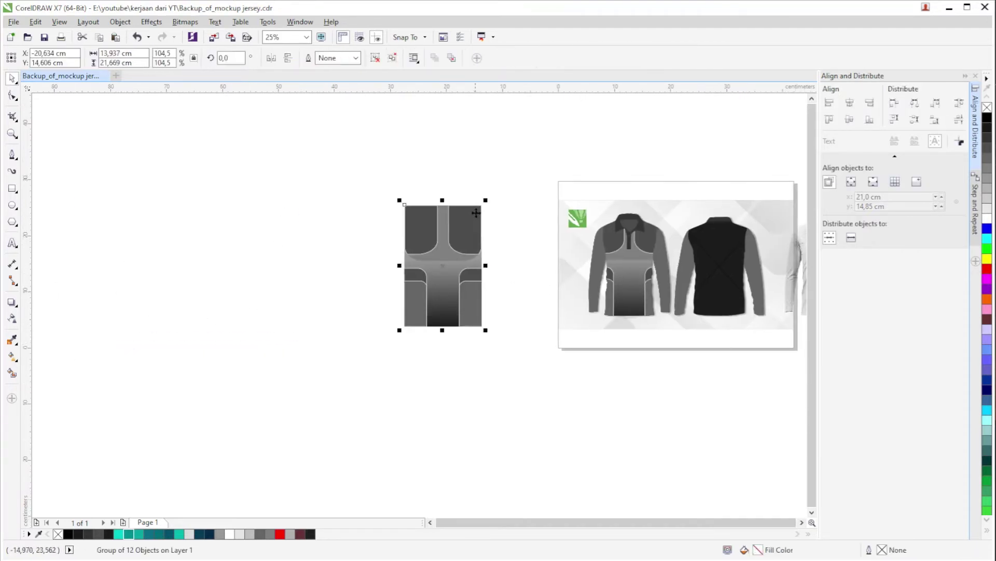
right_click(475, 214)
click(511, 219)
click(695, 280)
Delete the emptied shirt pattern beside the page.
click(457, 248)
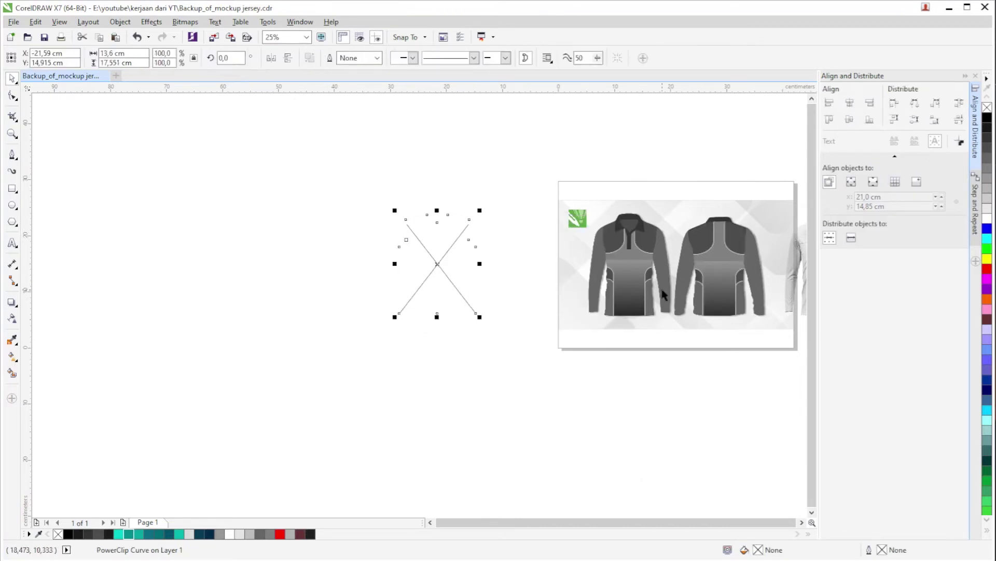
drag(663, 294, 582, 254)
click(290, 234)
click(372, 232)
key(Delete)
Check the PowerClipped design on the mockup's back and front shirts.
scroll(679, 259, up, 2)
click(631, 256)
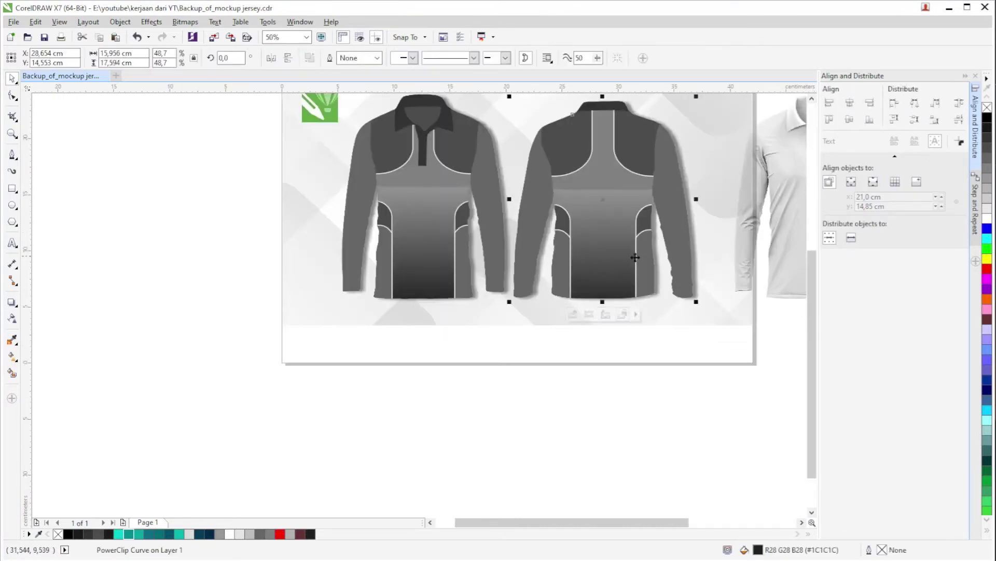
click(438, 270)
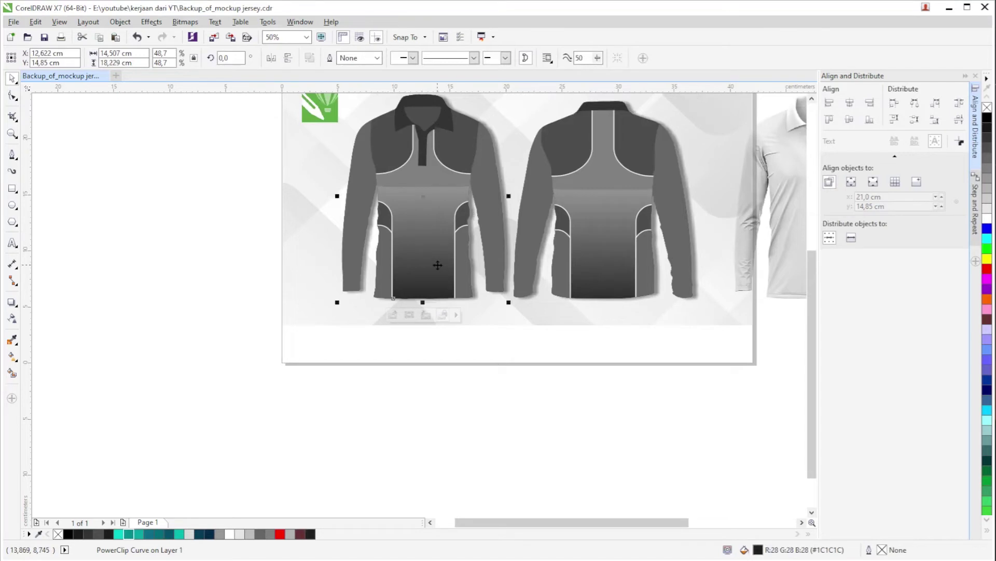
click(638, 271)
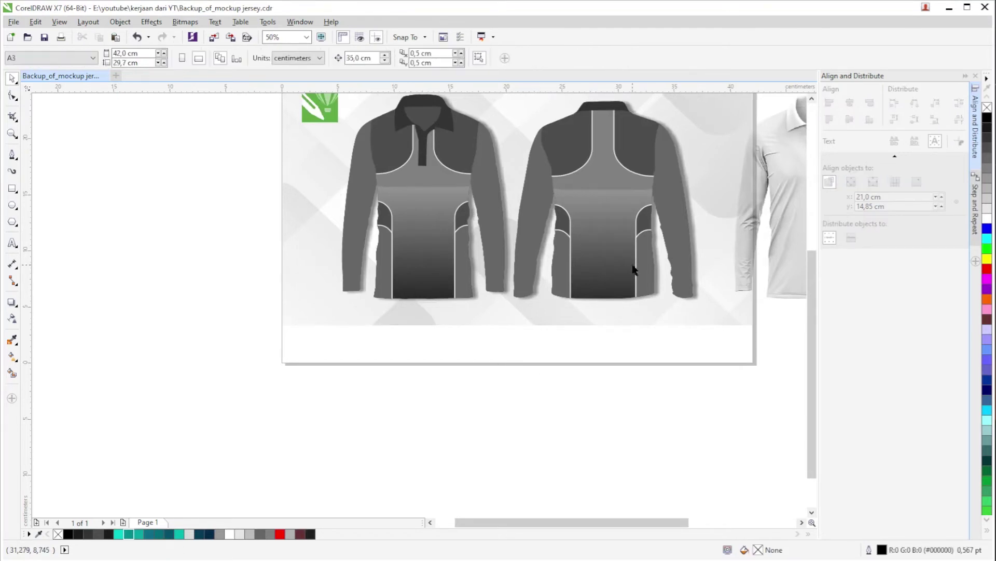
drag(638, 272, 519, 313)
Try the white shading group centered on the page over the coloured shirts, and undo the move.
scroll(519, 313, down, 1)
click(507, 220)
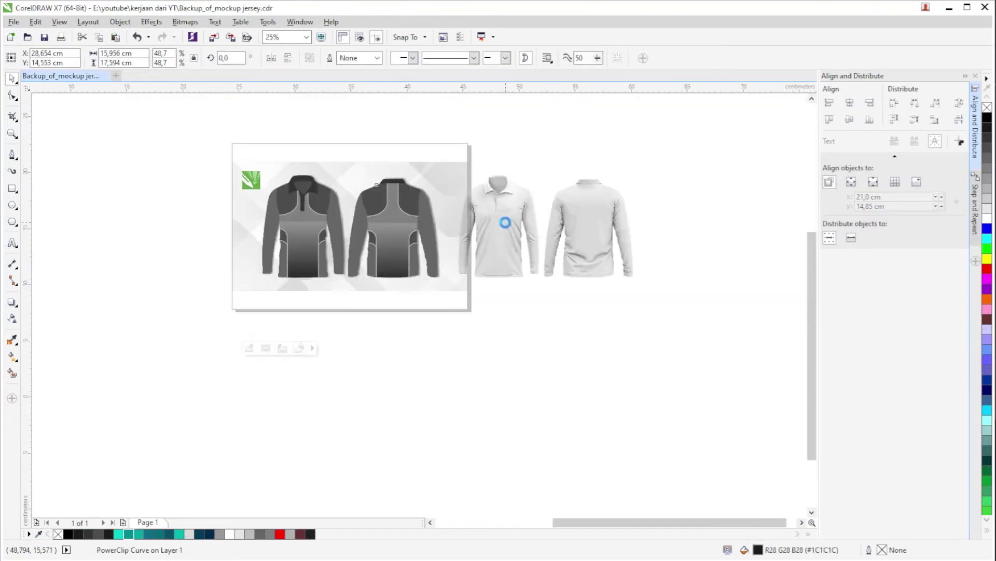
scroll(507, 220, up, 1)
key(p)
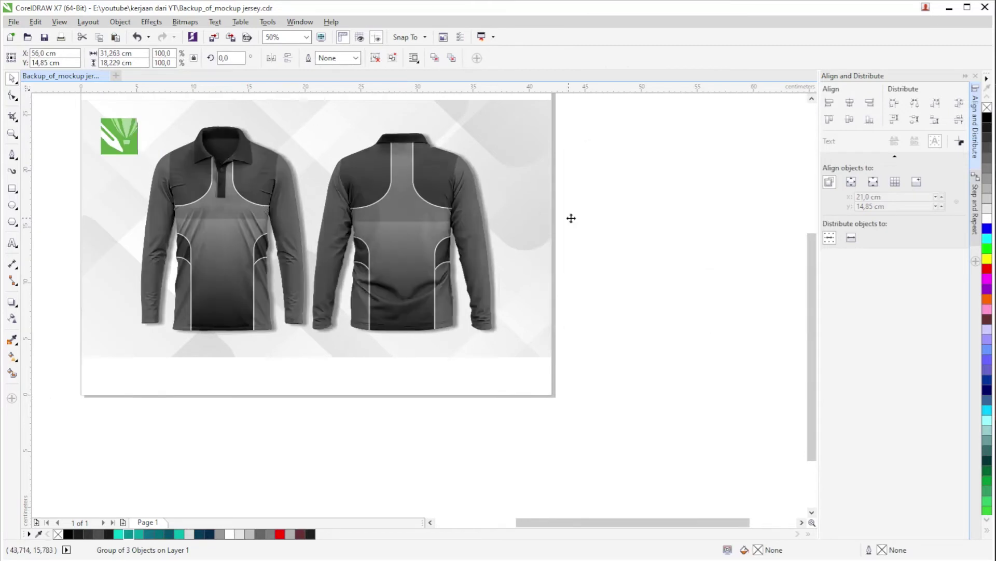
key(ctrl+z)
scroll(590, 210, down, 1)
scroll(588, 201, up, 1)
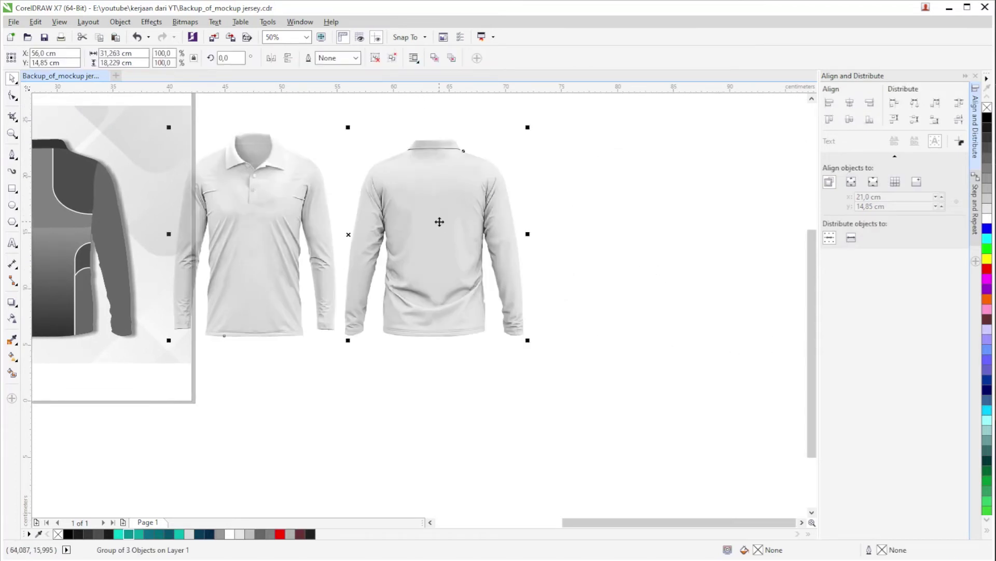
Ungroup the white shading shirts and move one layer 35 cm down and another 35 cm up.
click(376, 63)
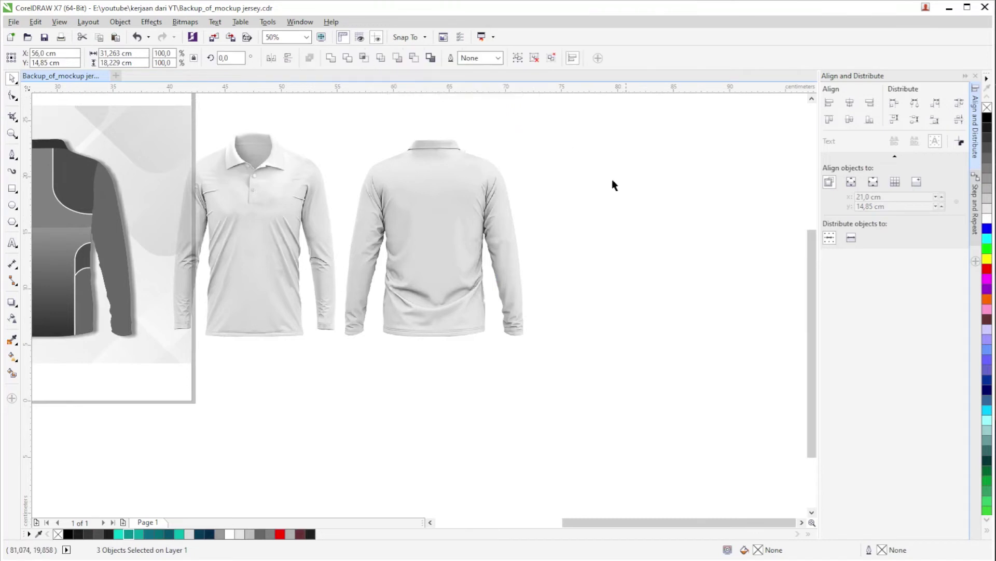
click(612, 179)
scroll(492, 205, down, 1)
click(489, 209)
key(Down)
click(488, 208)
key(Up)
drag(488, 208, 467, 379)
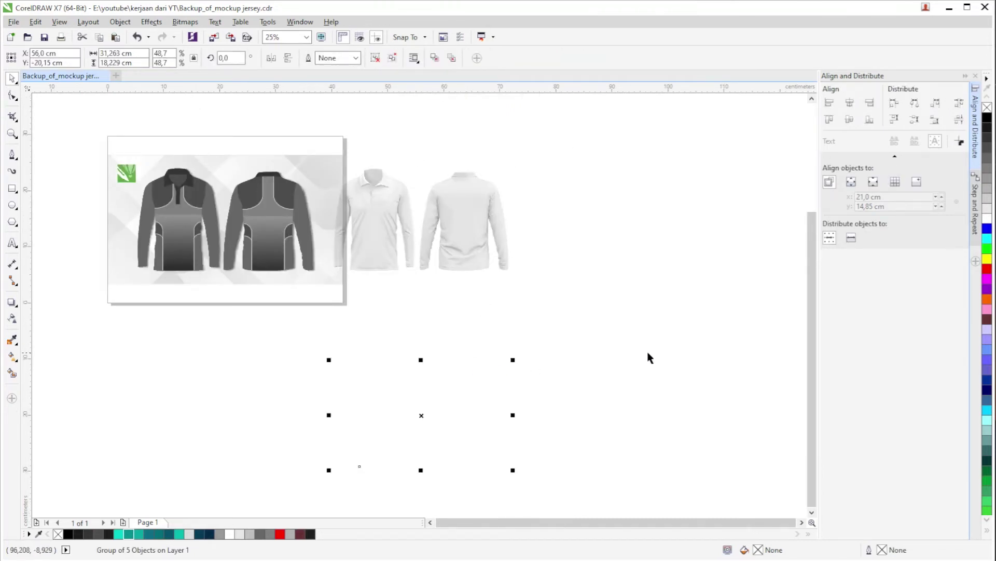
Examine the transparency merge mode and amount of each of the three separated shading layers.
click(531, 316)
scroll(524, 290, down, 1)
click(500, 161)
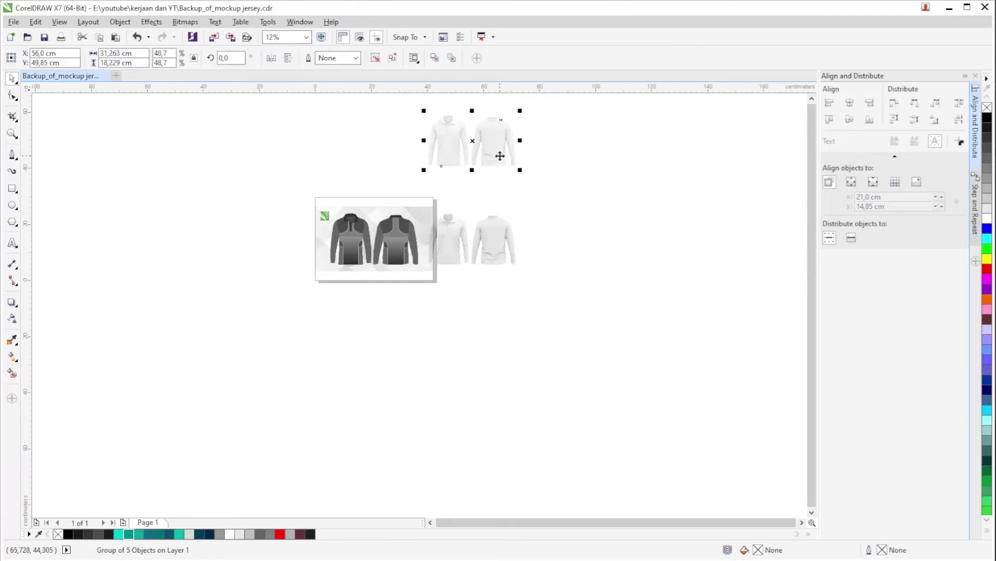
scroll(500, 152, up, 1)
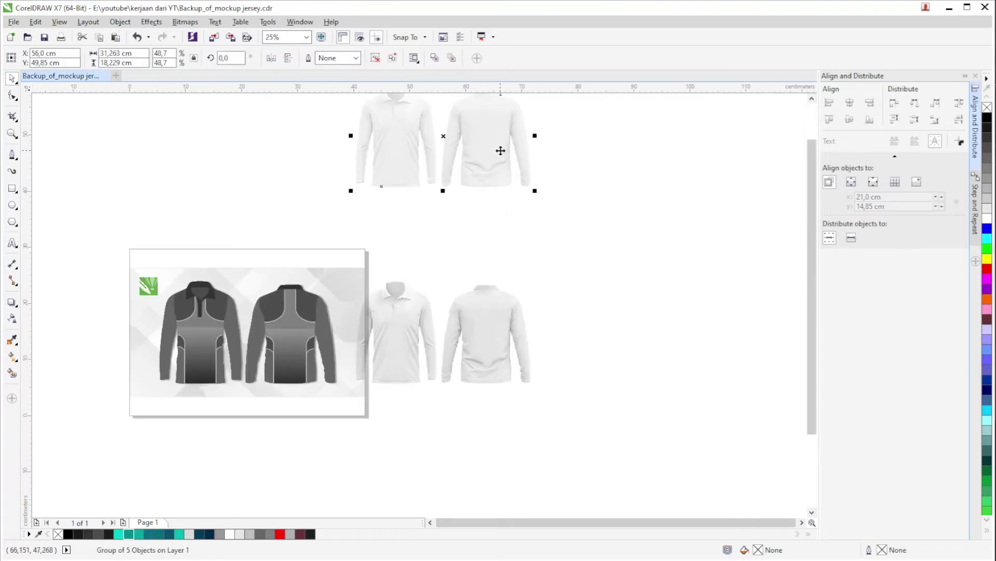
scroll(501, 155, down, 1)
click(496, 383)
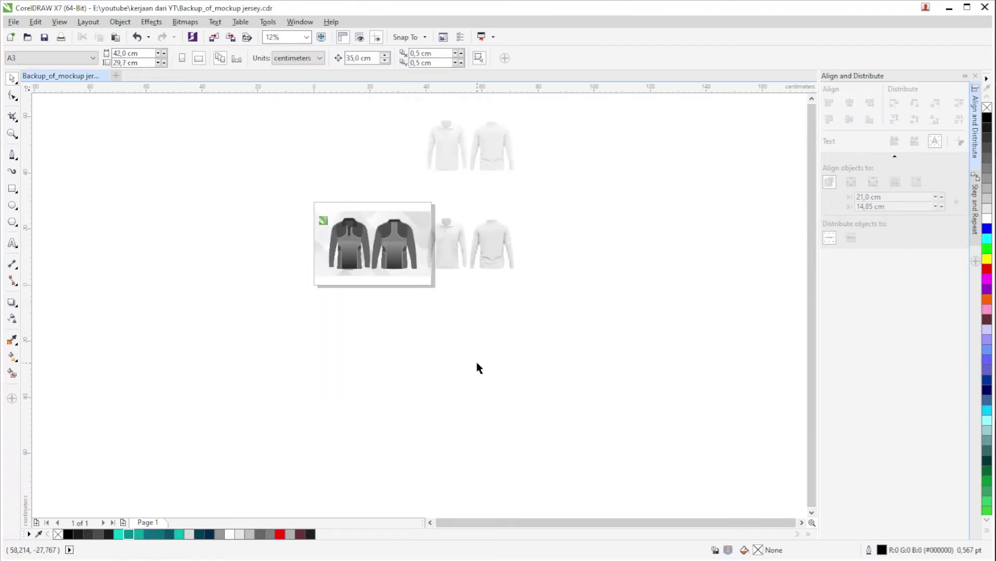
click(486, 343)
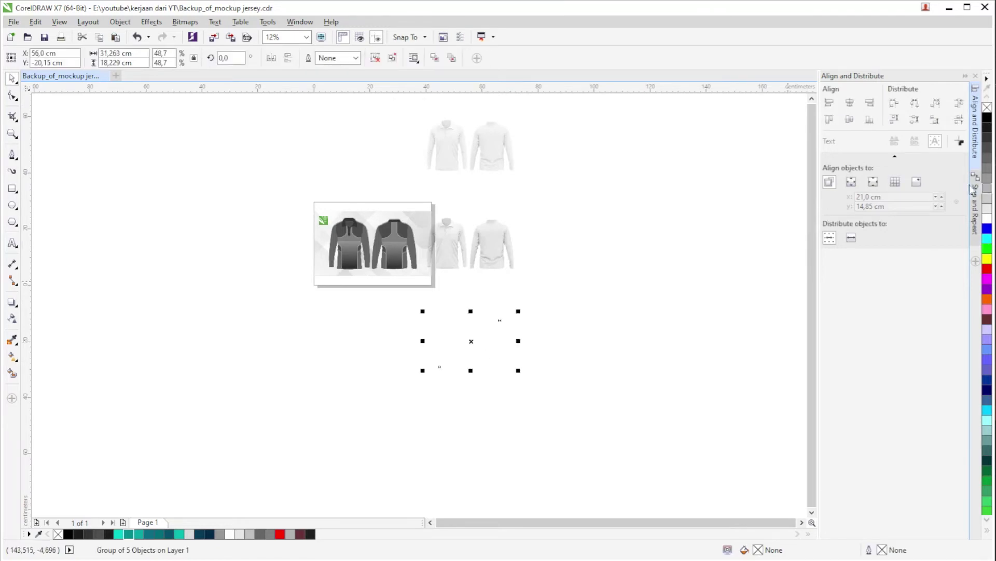
click(11, 318)
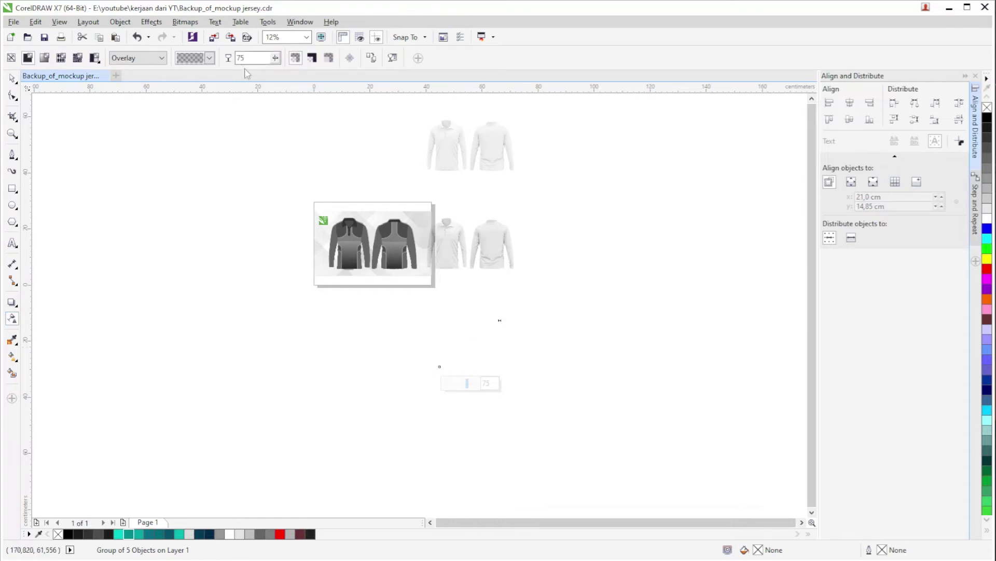
click(464, 251)
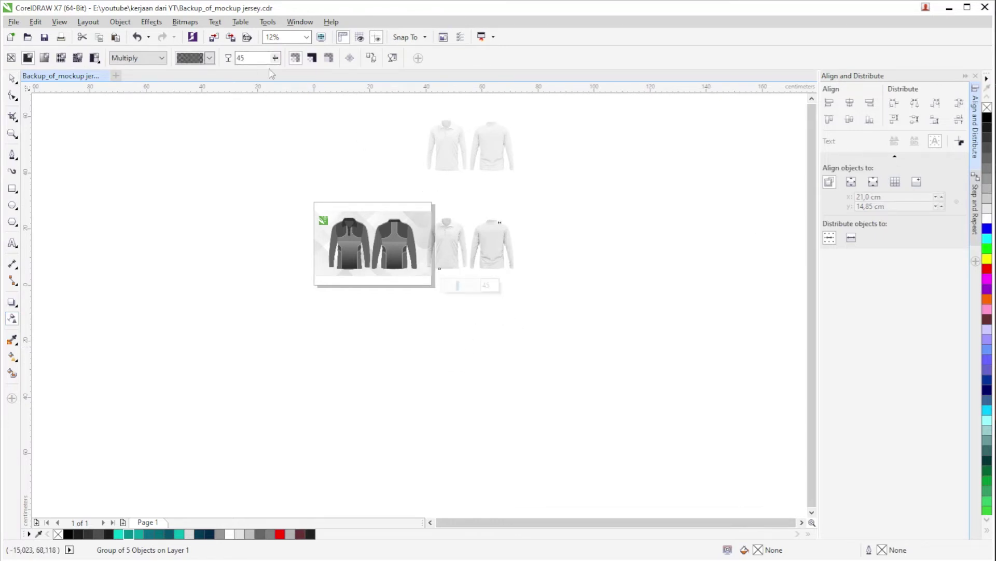
click(491, 154)
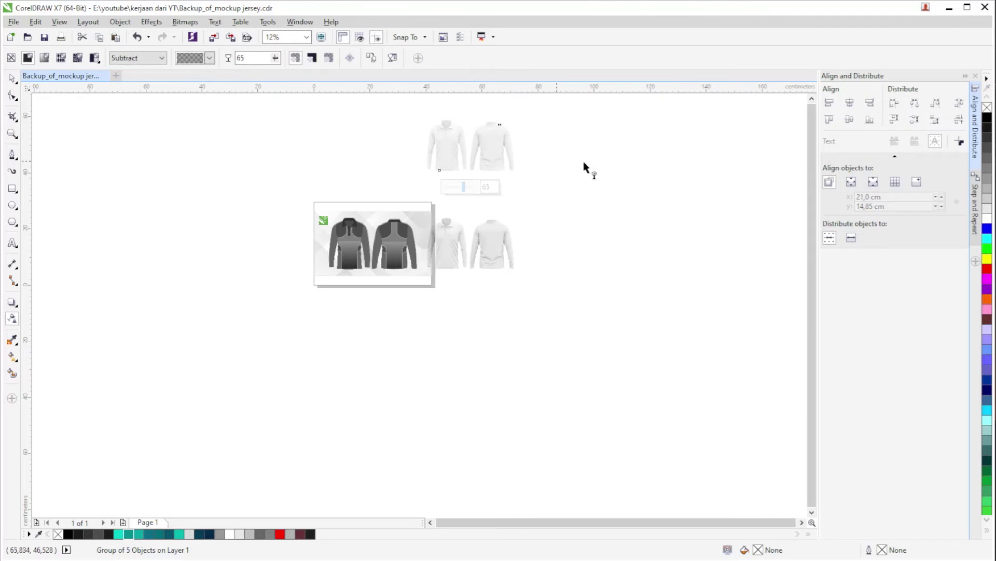
click(12, 78)
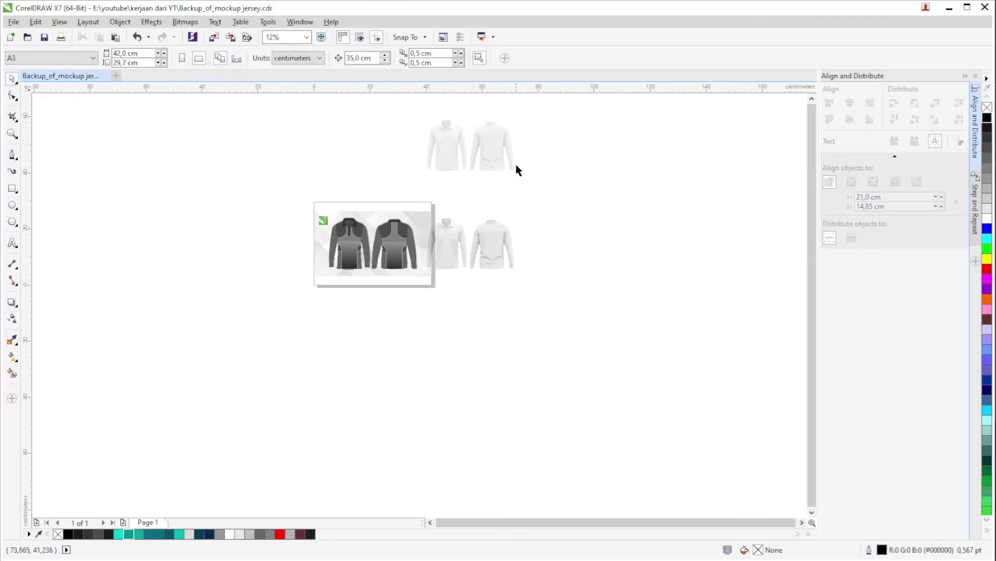
Align the three shading layers back onto the same center and group them.
key(e)
drag(552, 182, 427, 283)
key(ctrl+g)
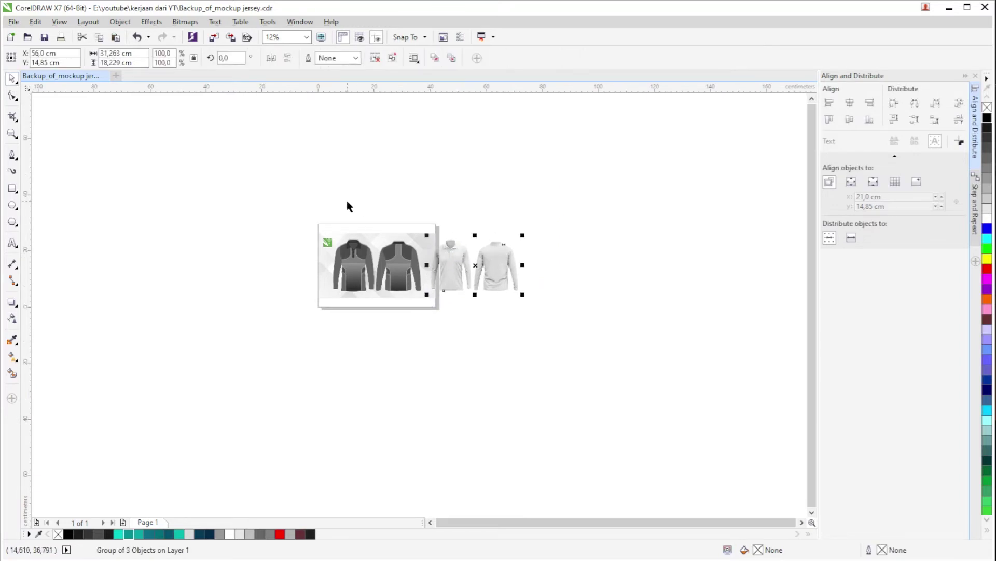
Center the shading group on the page so it overlays the coloured front and back shirts.
scroll(359, 208, up, 2)
key(p)
drag(434, 358, 410, 267)
scroll(409, 267, up, 1)
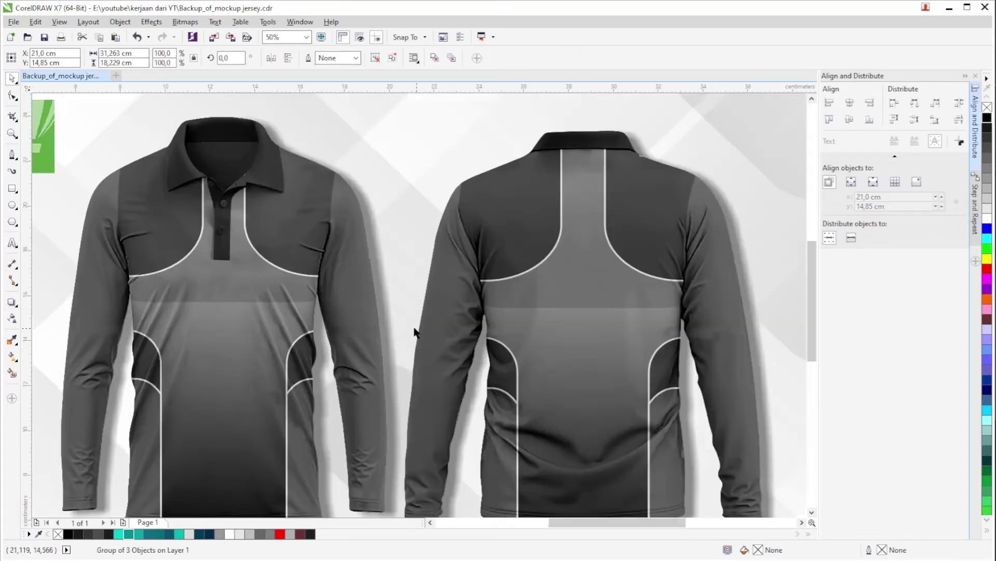
scroll(289, 349, up, 2)
scroll(263, 294, down, 4)
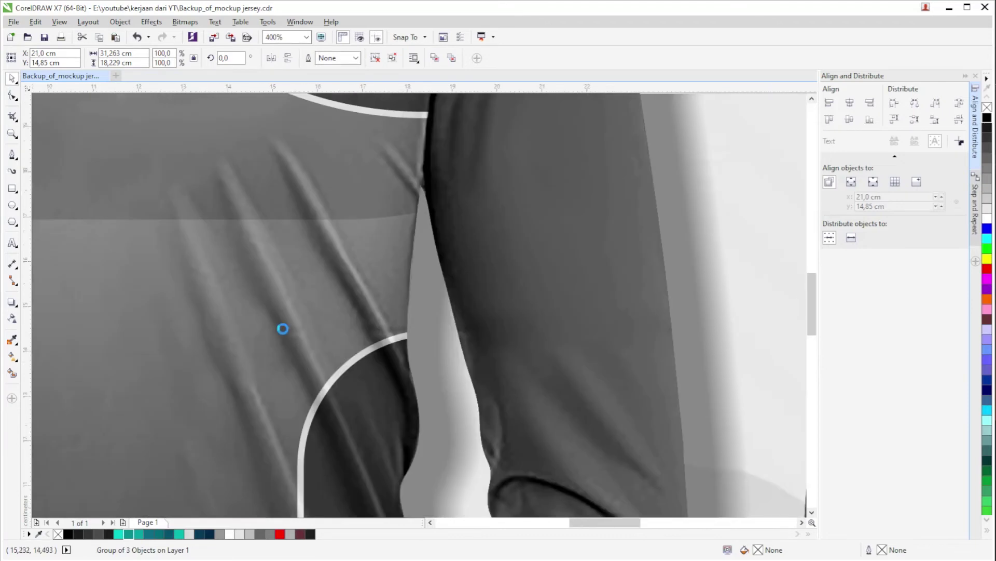
scroll(398, 313, up, 1)
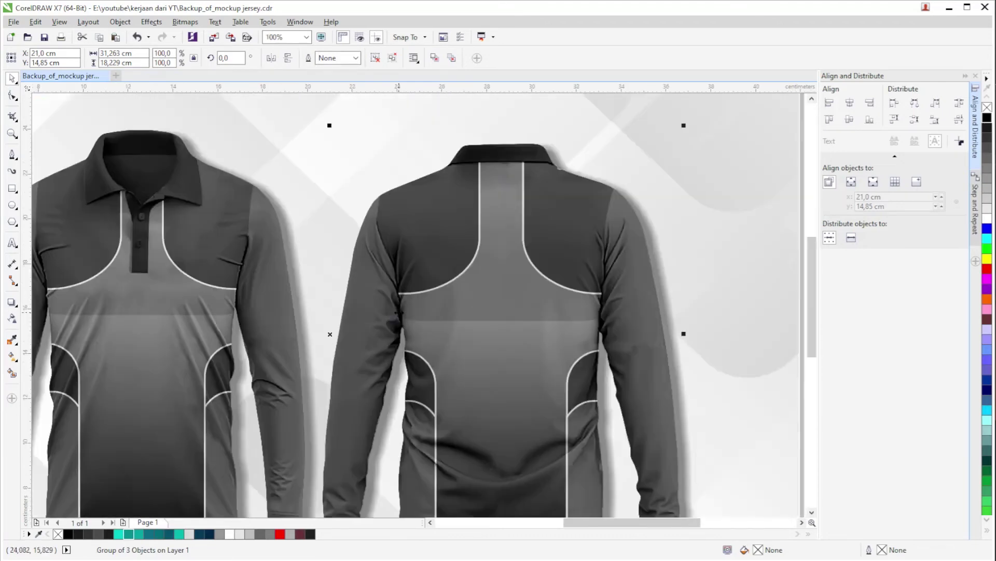
scroll(397, 312, down, 1)
click(723, 340)
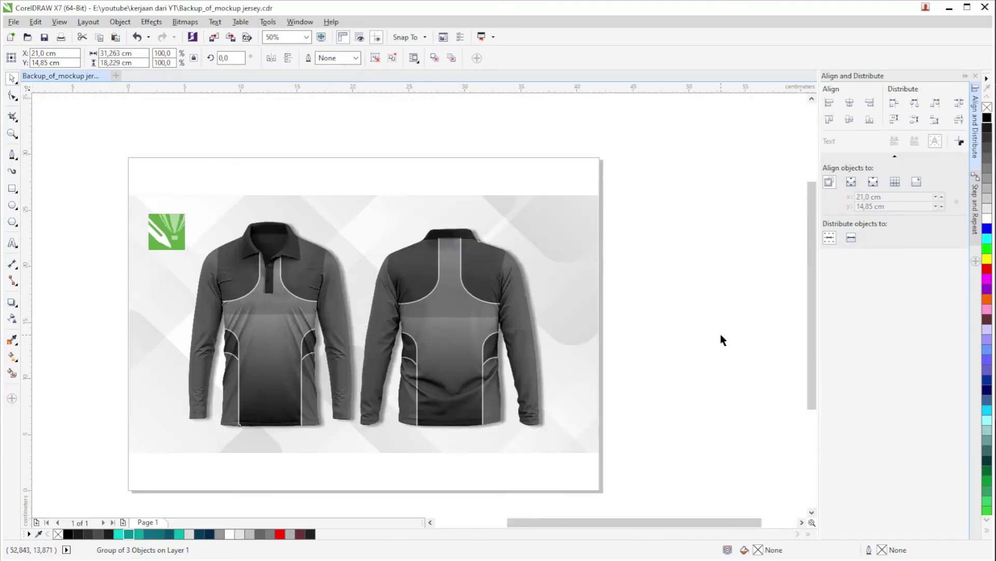
Pull the gray shadow shape out from behind the shirts, delete it, and group all the shirt objects.
scroll(539, 292, up, 2)
click(503, 291)
scroll(516, 290, down, 2)
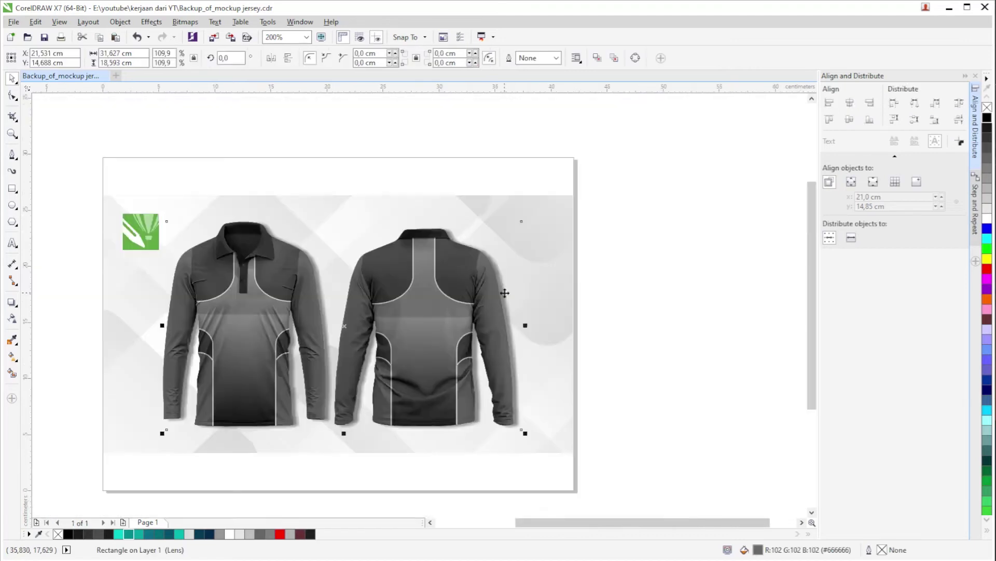
drag(516, 290, 678, 272)
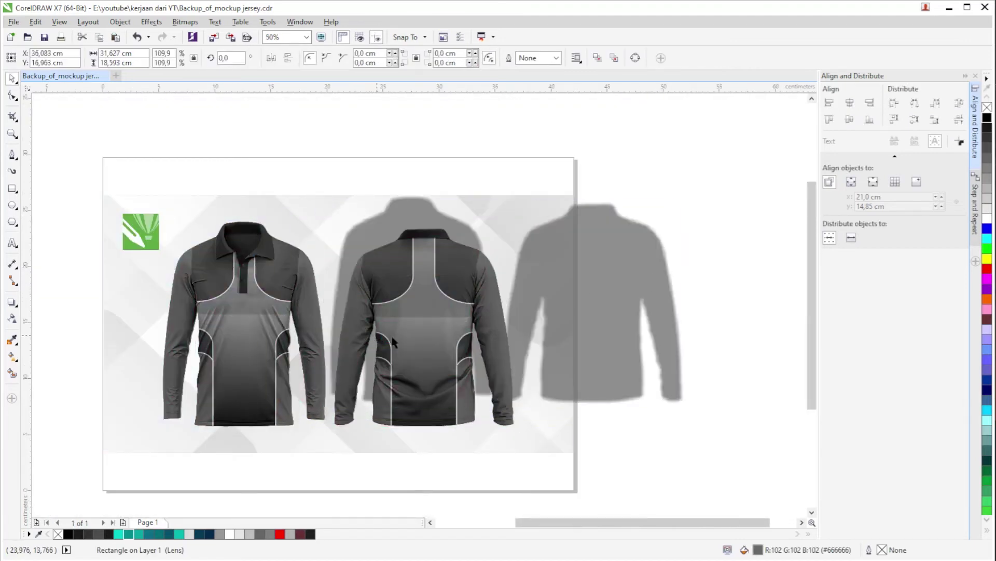
key(Delete)
drag(658, 185, 126, 445)
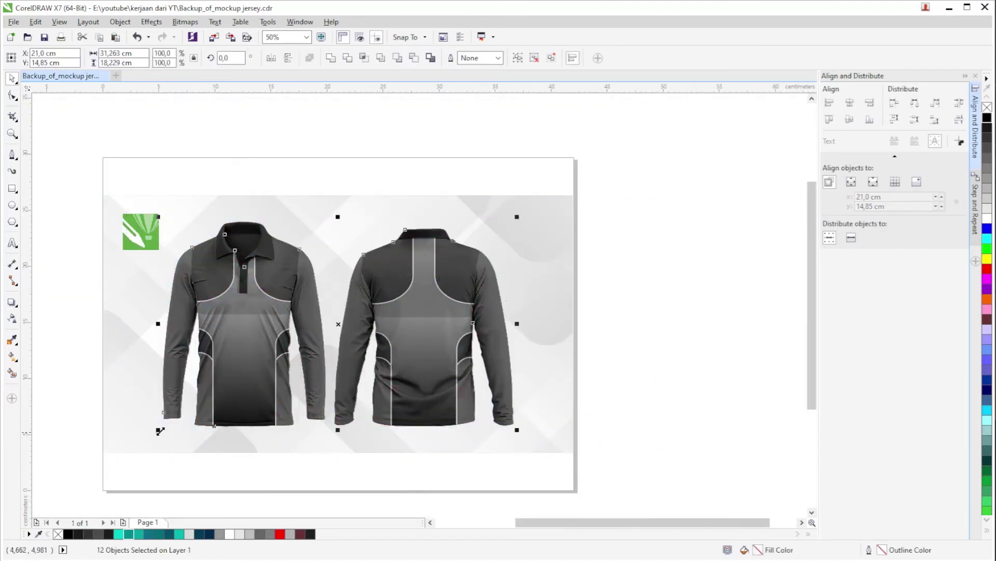
key(ctrl+g)
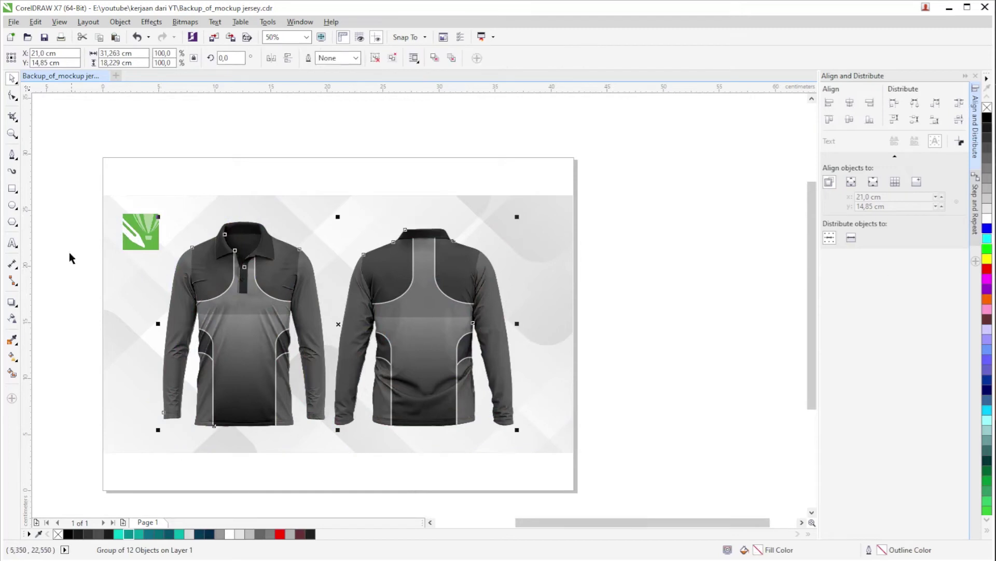
Apply the Small Glow drop shadow preset to the shirt group and change the shadow colour to dark gray.
click(12, 303)
click(20, 57)
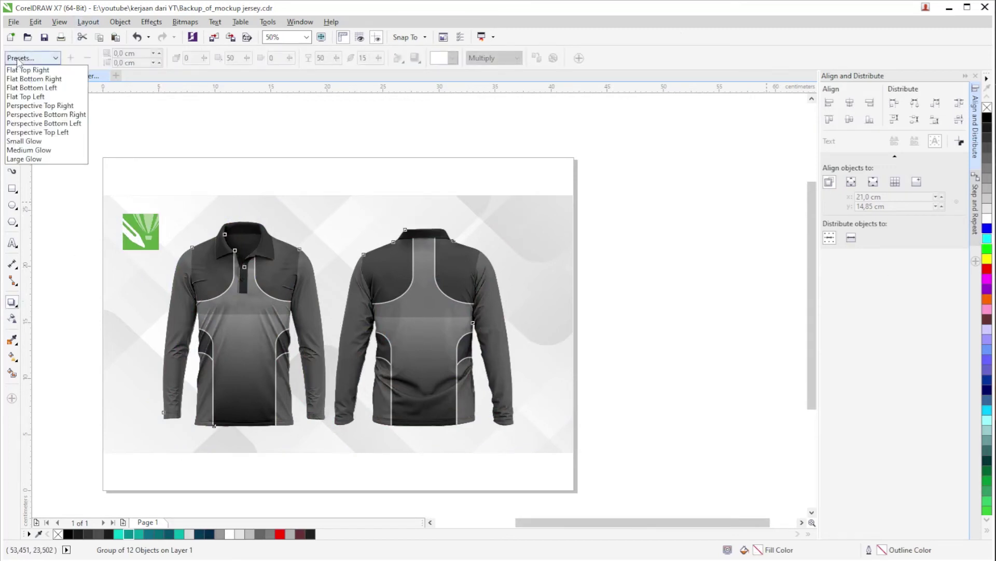
click(18, 141)
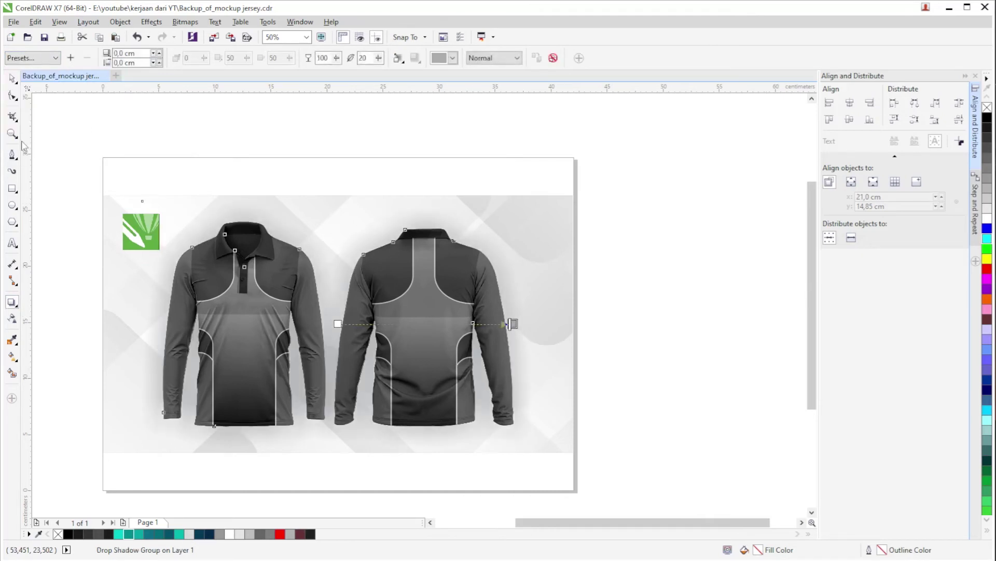
click(453, 58)
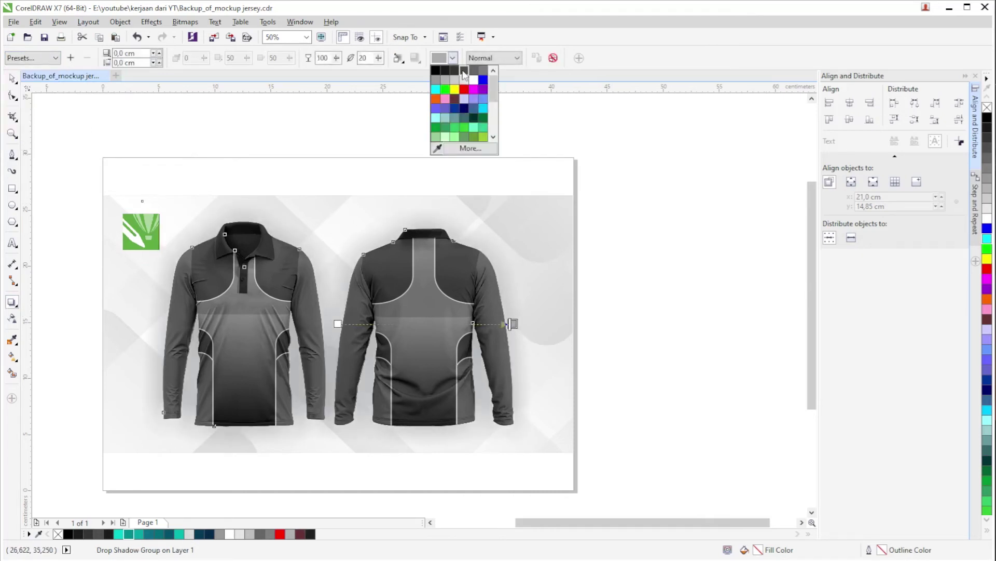
click(459, 76)
Set the drop shadow's feathering to 2 and its opacity to 75.
click(370, 56)
key(BackSpace)
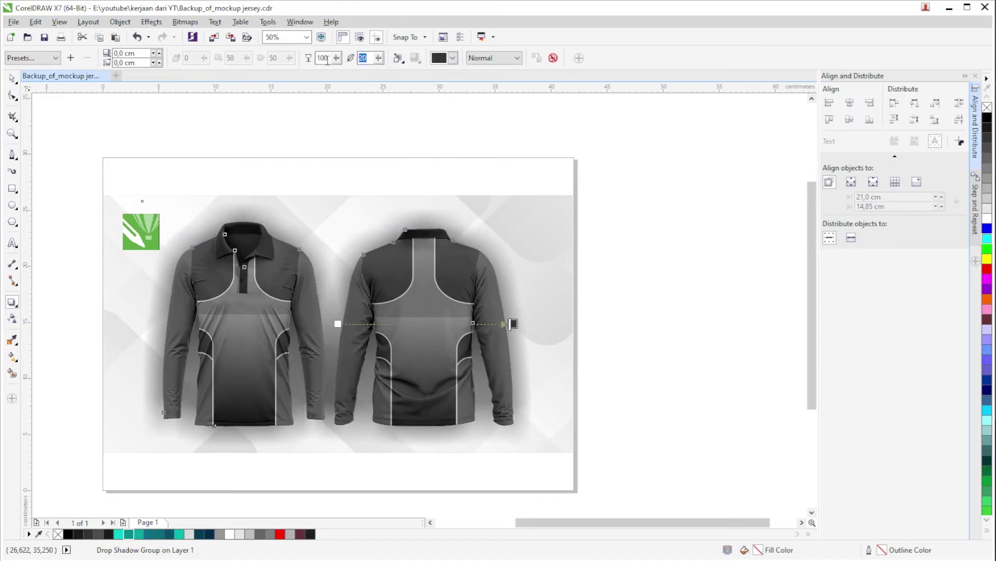
click(326, 57)
drag(335, 58, 302, 58)
text(75)
key(Return)
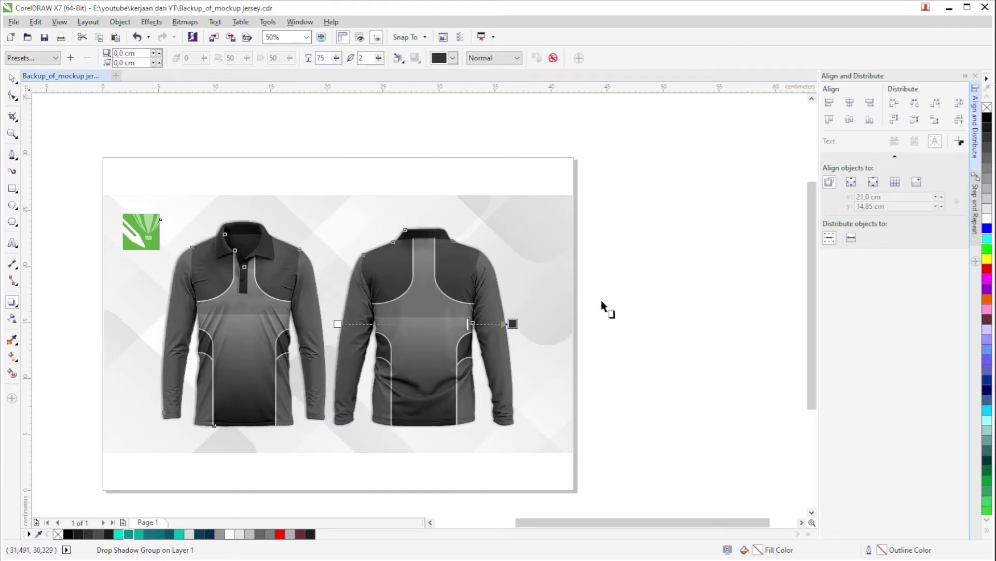
Offset the drop shadow about 0.31 cm right and 0.028 cm down, and change its colour to a lighter gray.
click(521, 332)
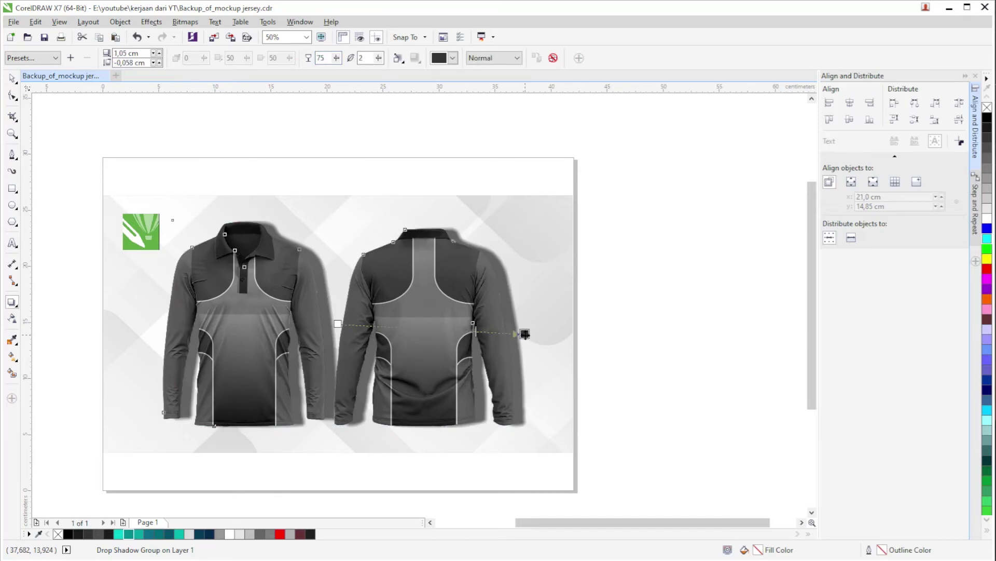
drag(524, 334, 516, 339)
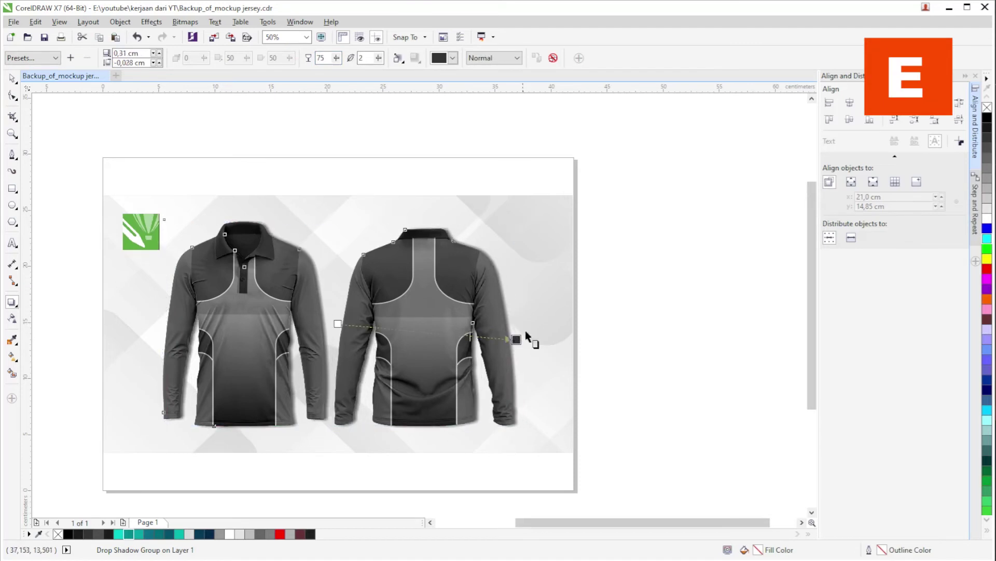
click(441, 57)
click(470, 84)
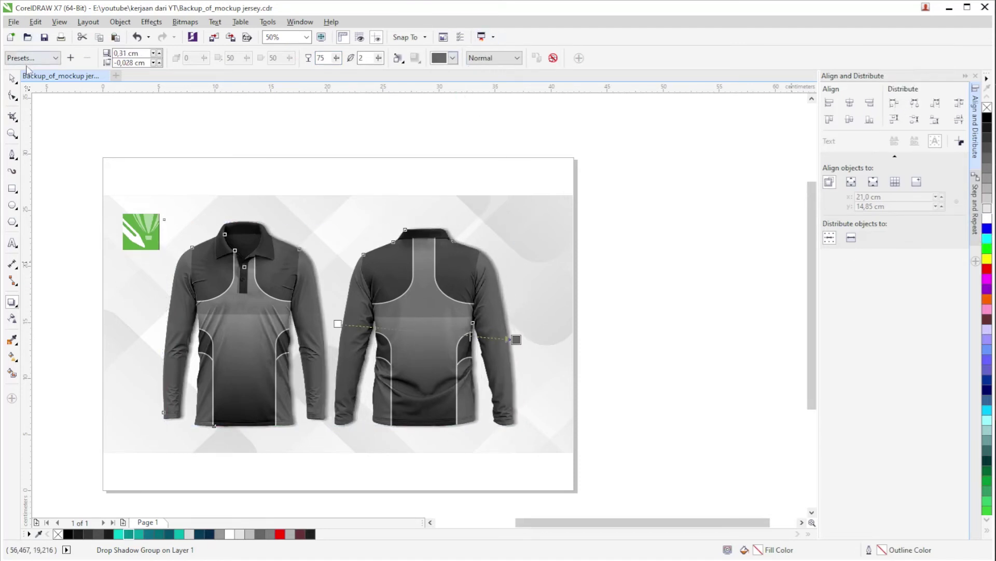
click(13, 78)
key(Escape)
Try moving the shirt group together with its attached drop shadow, and undo the move.
scroll(461, 262, up, 2)
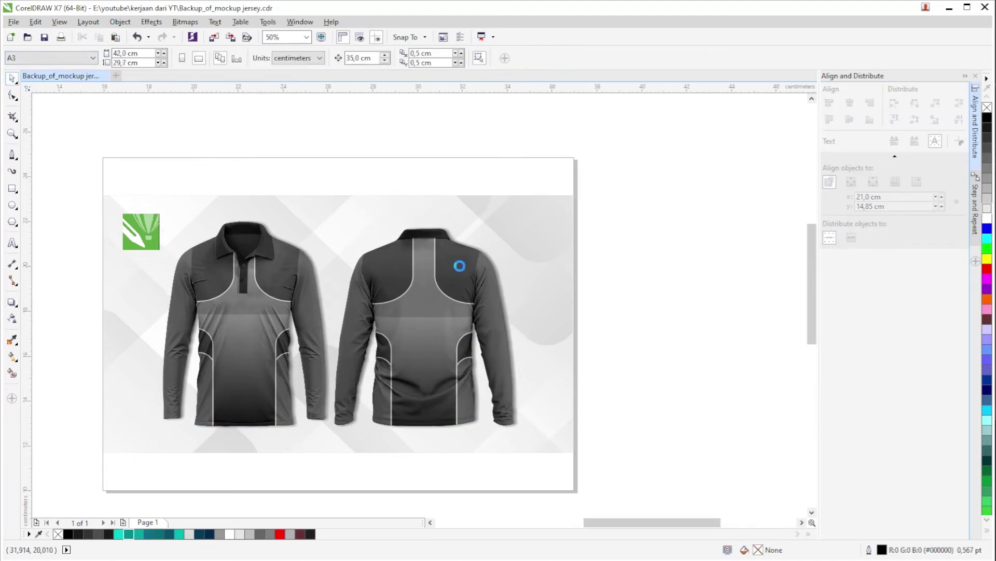
click(506, 299)
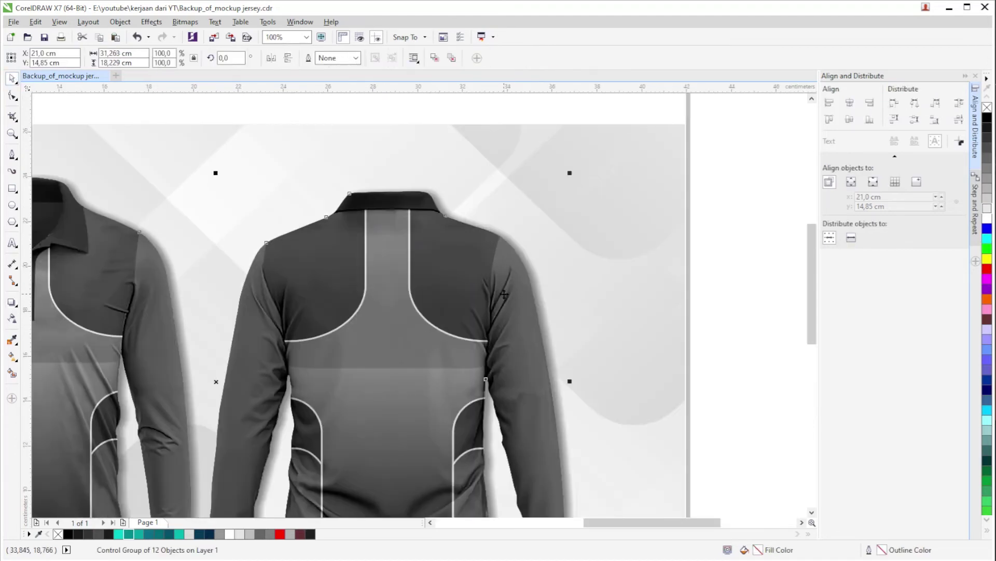
scroll(452, 296, down, 2)
right_click(443, 294)
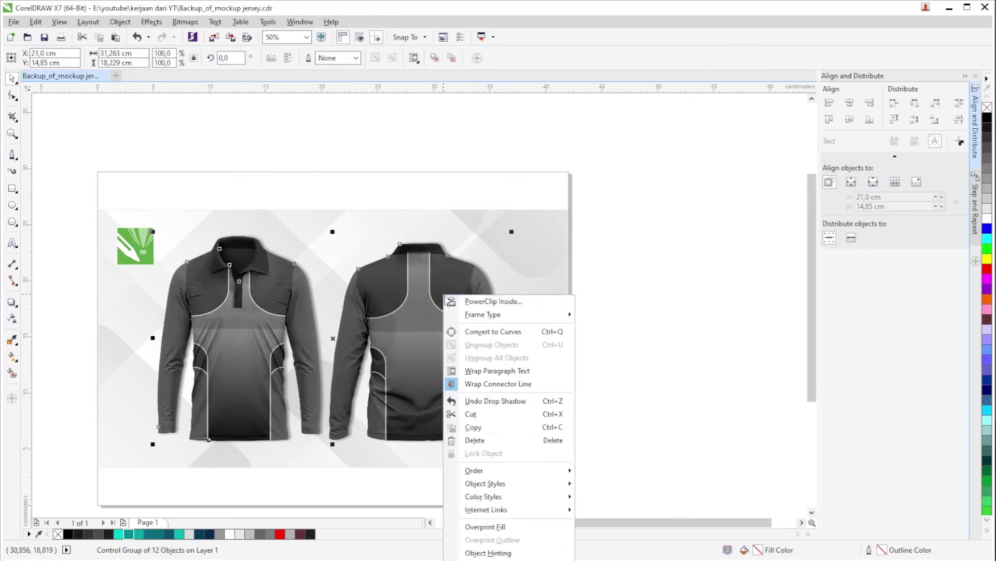
click(457, 301)
click(367, 296)
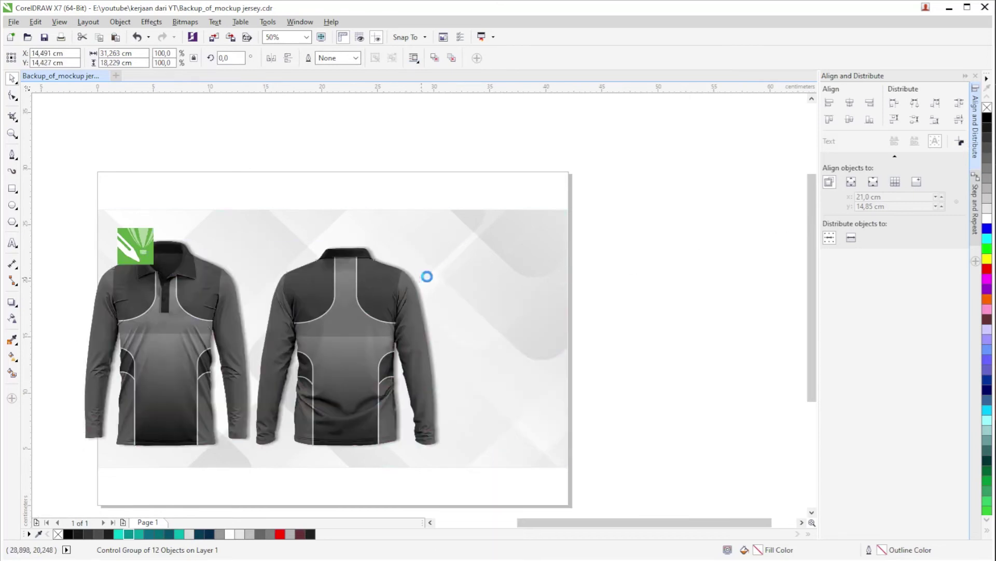
click(713, 217)
click(426, 280)
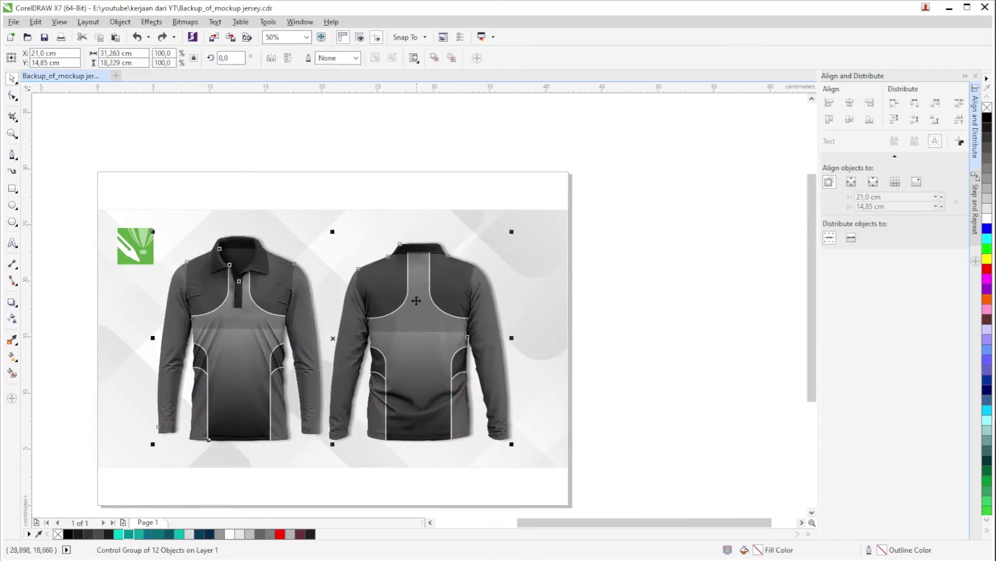
click(637, 249)
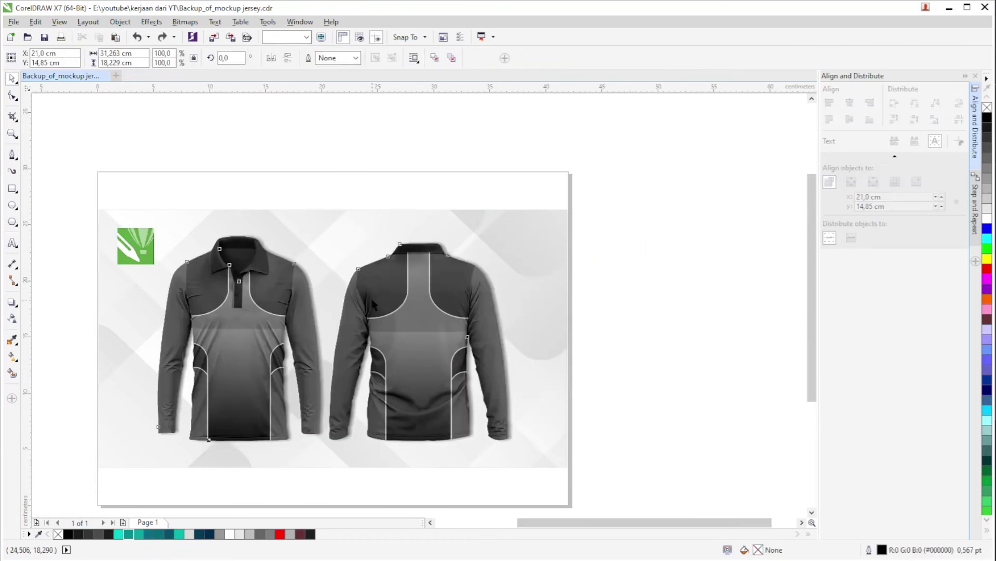
Undo another trial move of the shirts and break the drop shadow apart from the shirt group.
click(381, 295)
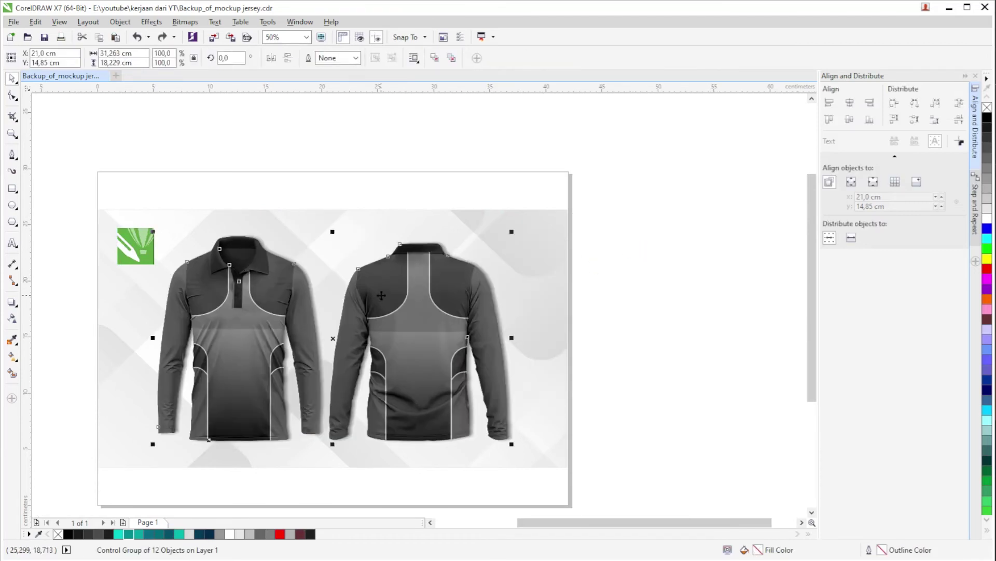
drag(469, 338, 404, 364)
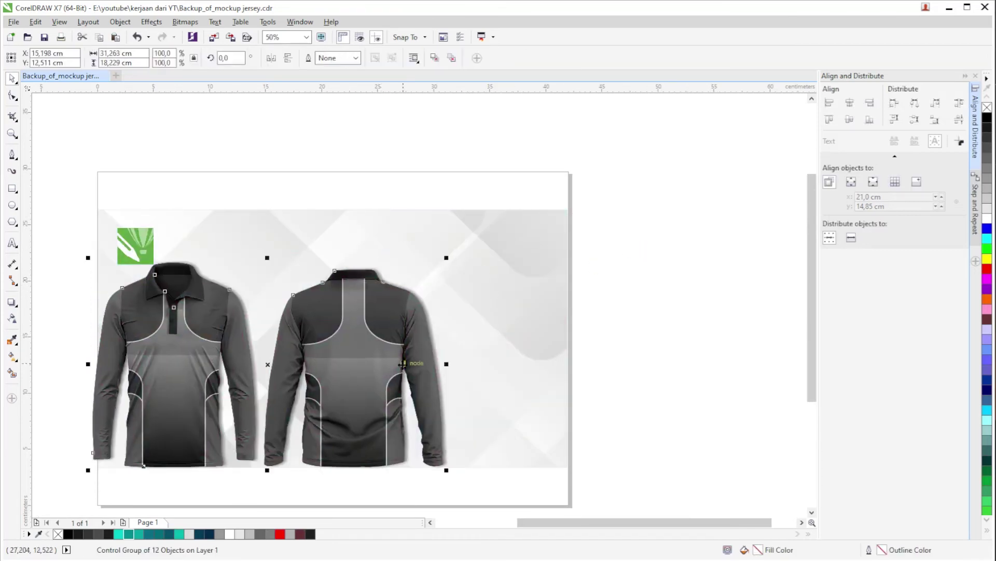
key(ctrl+z)
key(ctrl+z)
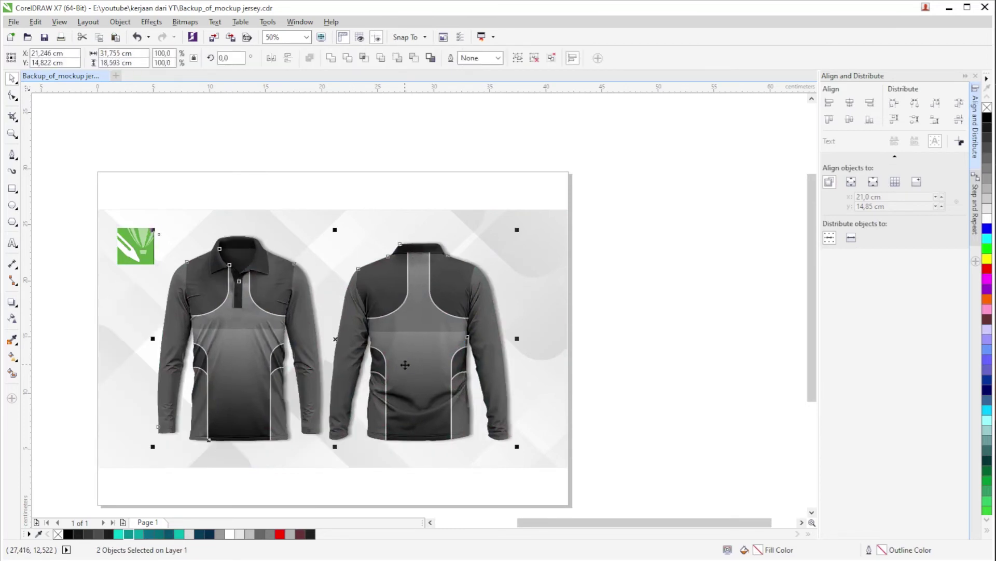
Pull the shirt group away from its separated shadow as a check, and undo the move.
drag(365, 321, 399, 363)
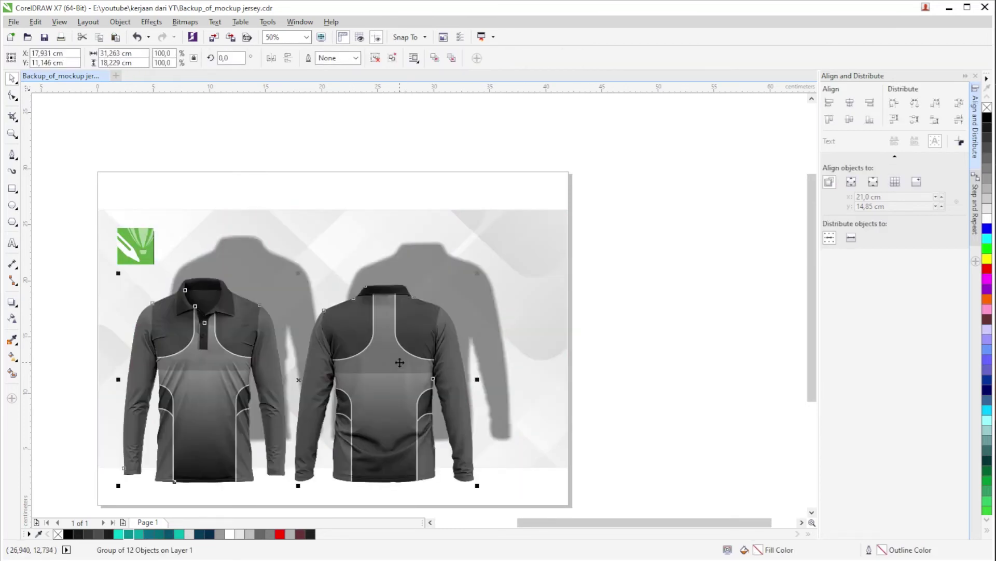
key(ctrl+z)
click(678, 296)
Ungroup the group of 12 shirt objects, keeping the shadow separate behind them.
click(481, 296)
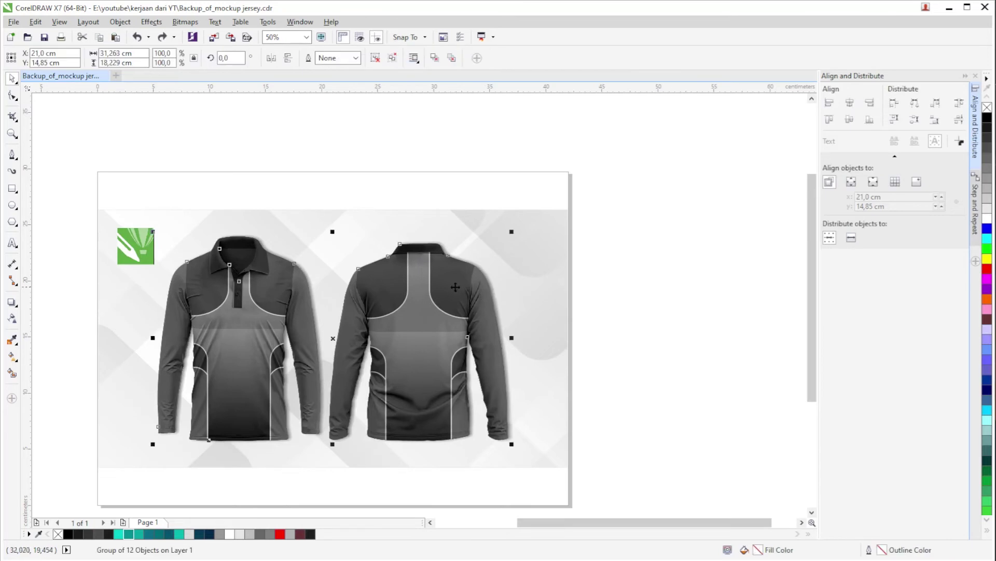
right_click(455, 287)
click(501, 337)
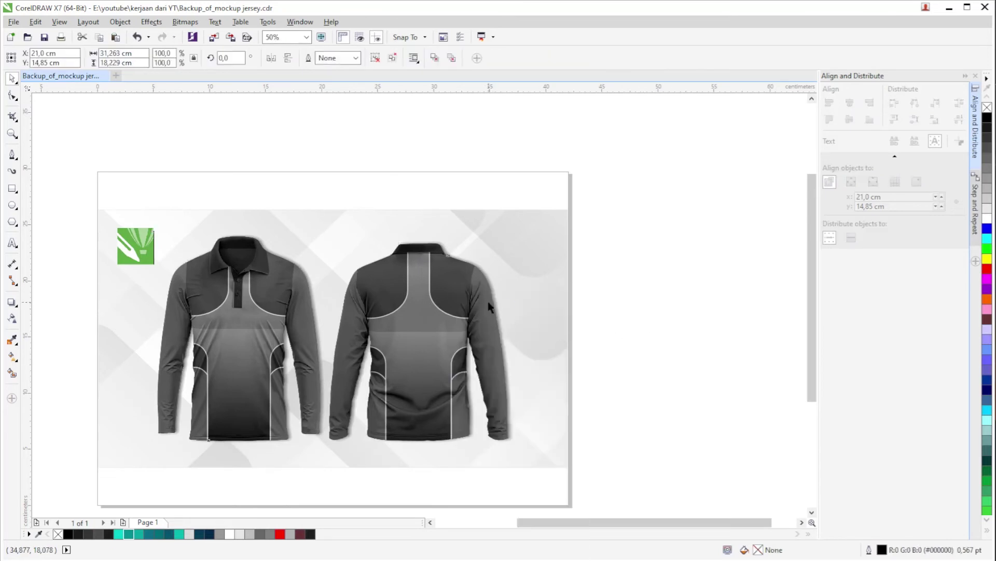
Shift the shading group 35 cm off the coloured shirts and return it to its place over them.
key(p)
key(ctrl+z)
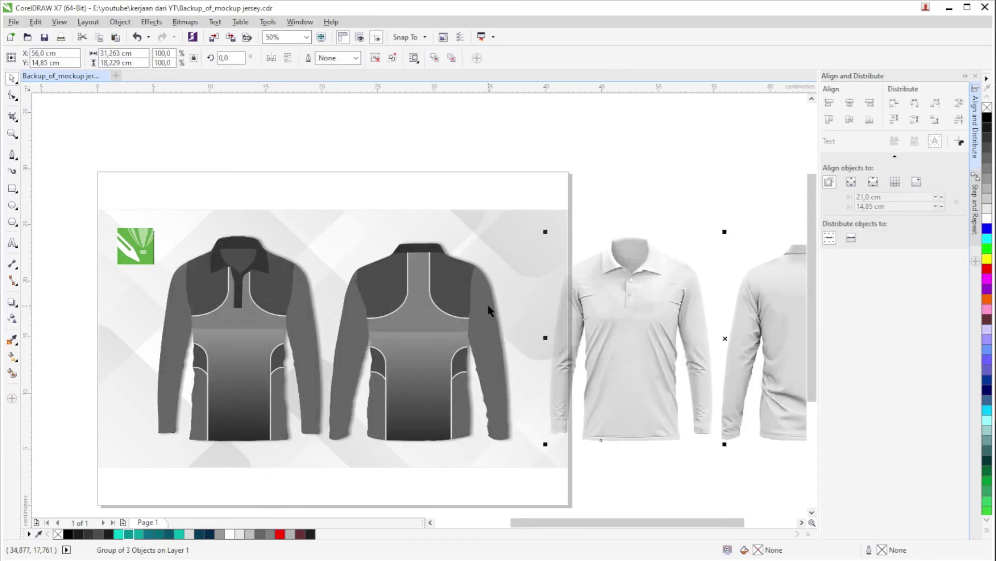
key(ctrl+shift+z)
click(656, 238)
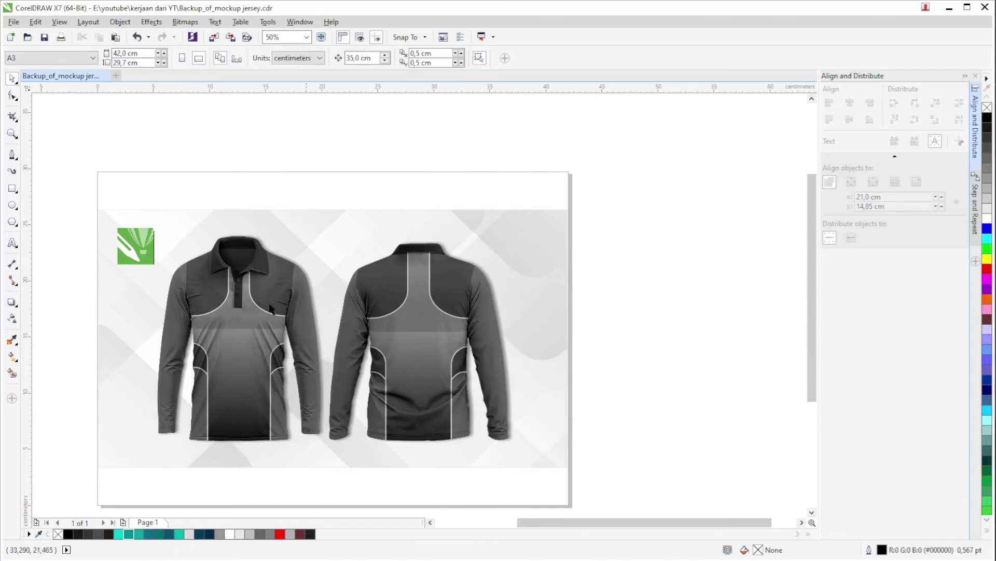
Move the shading layers aside to reach the back shirt's PowerClip, select it, and put the shading back over both shirts.
scroll(145, 364, down, 2)
scroll(101, 342, up, 2)
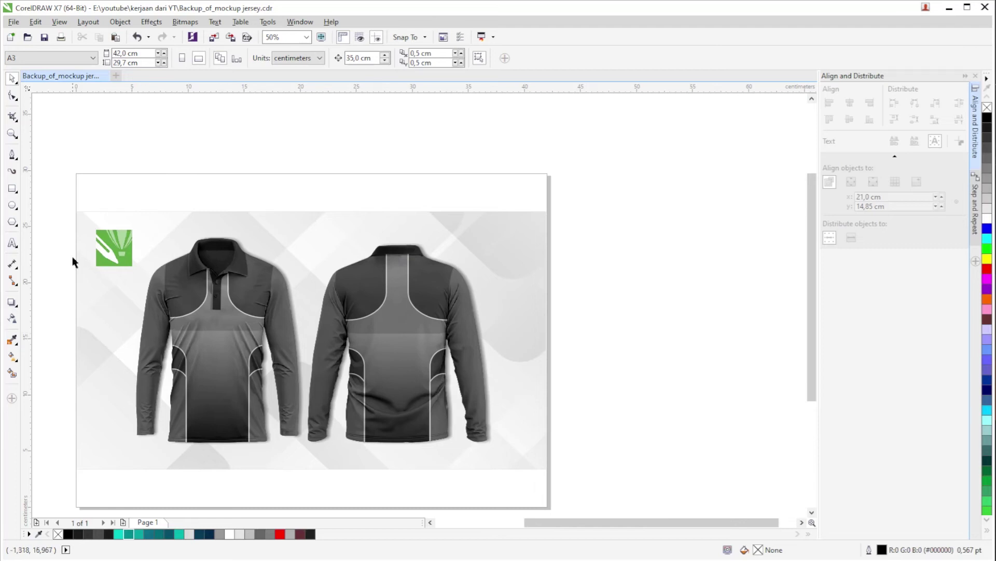
click(347, 312)
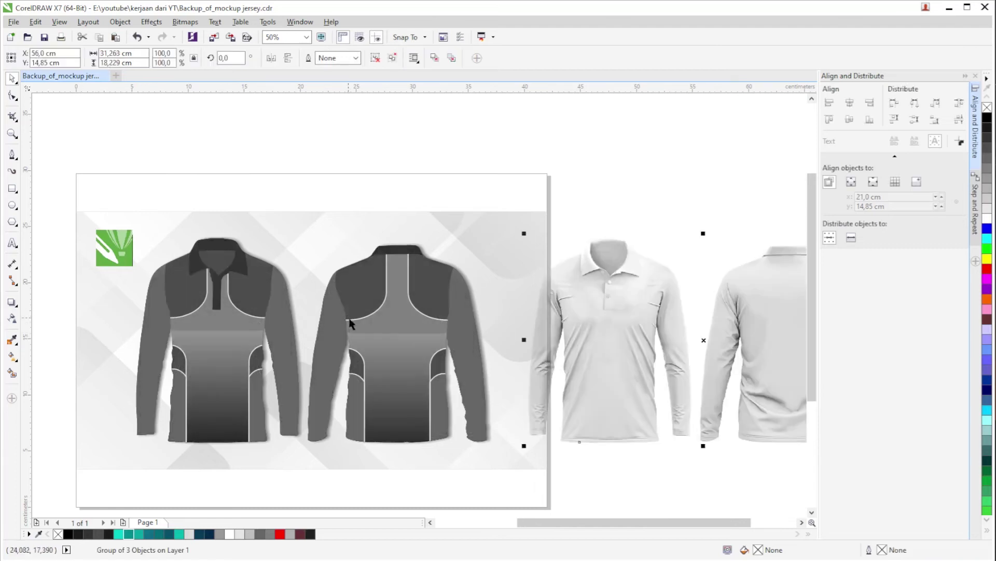
click(298, 327)
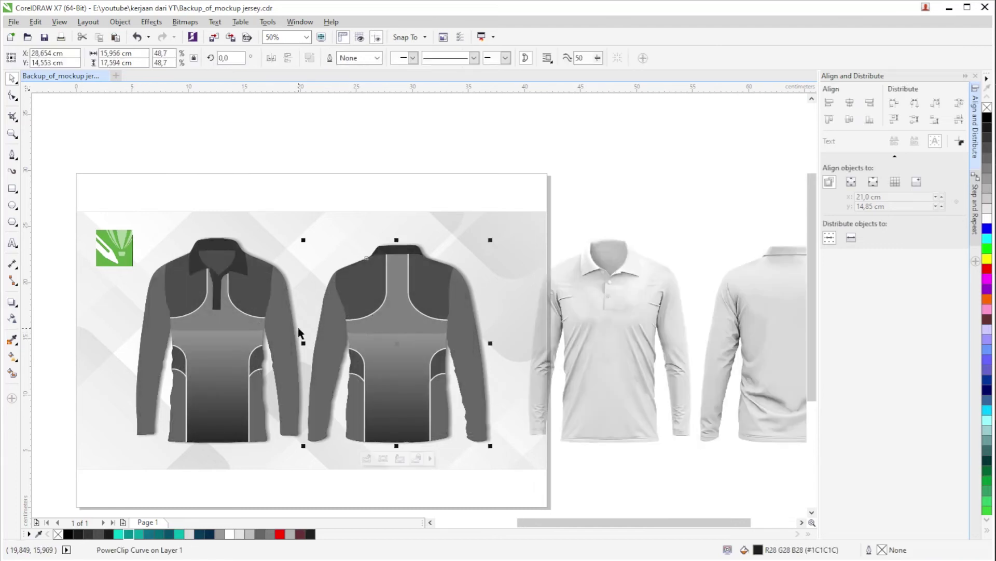
drag(298, 327, 445, 291)
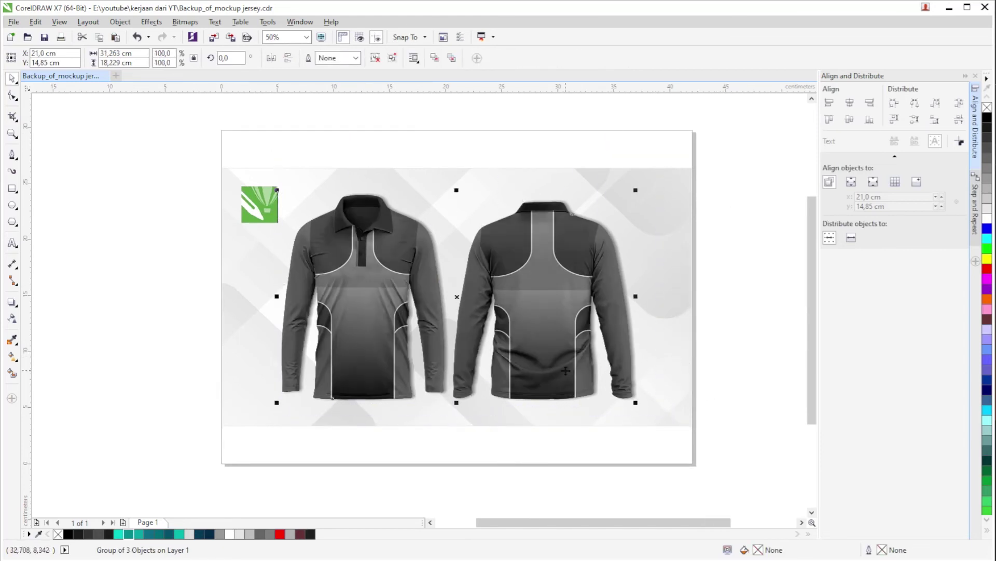
scroll(356, 238, up, 1)
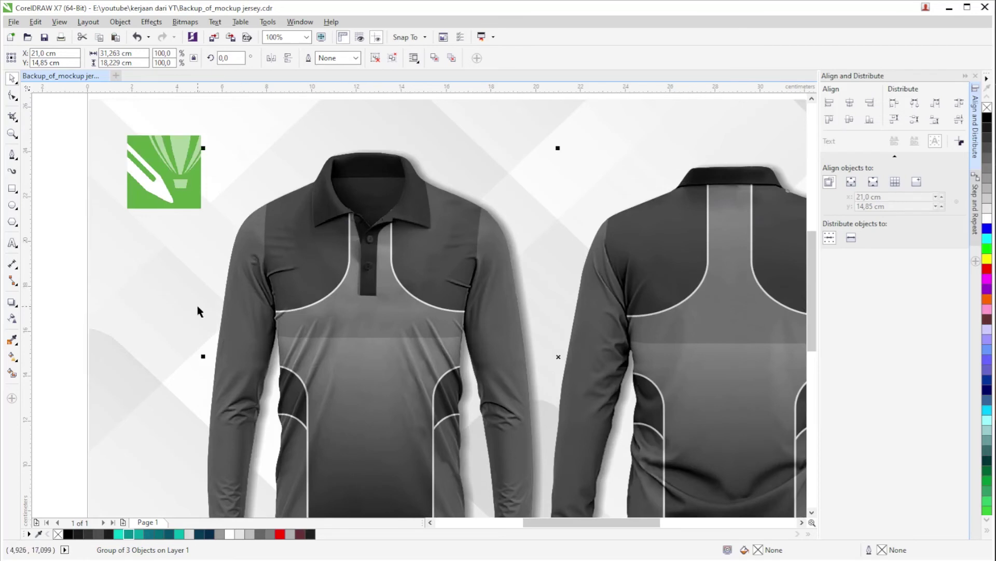
scroll(200, 312, down, 1)
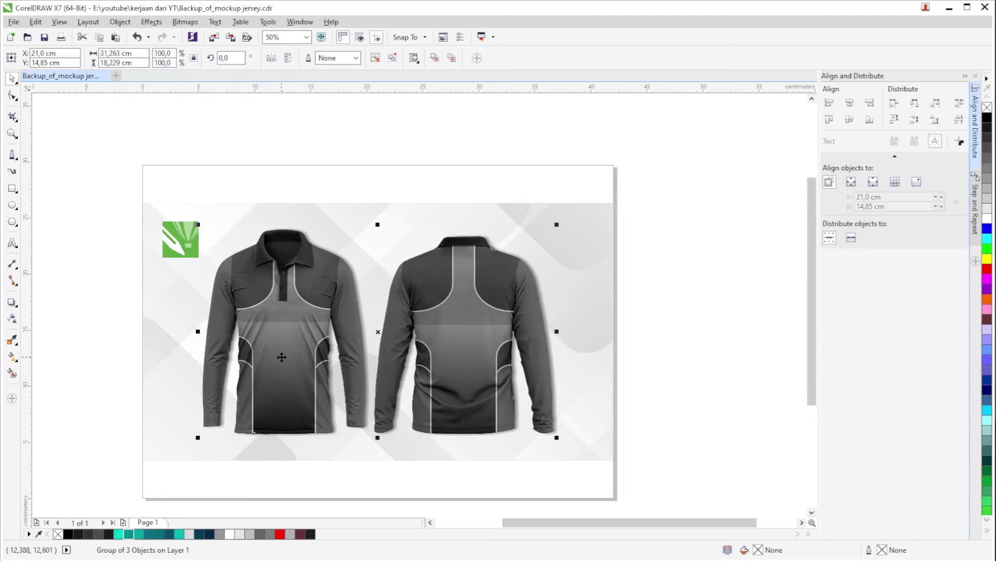